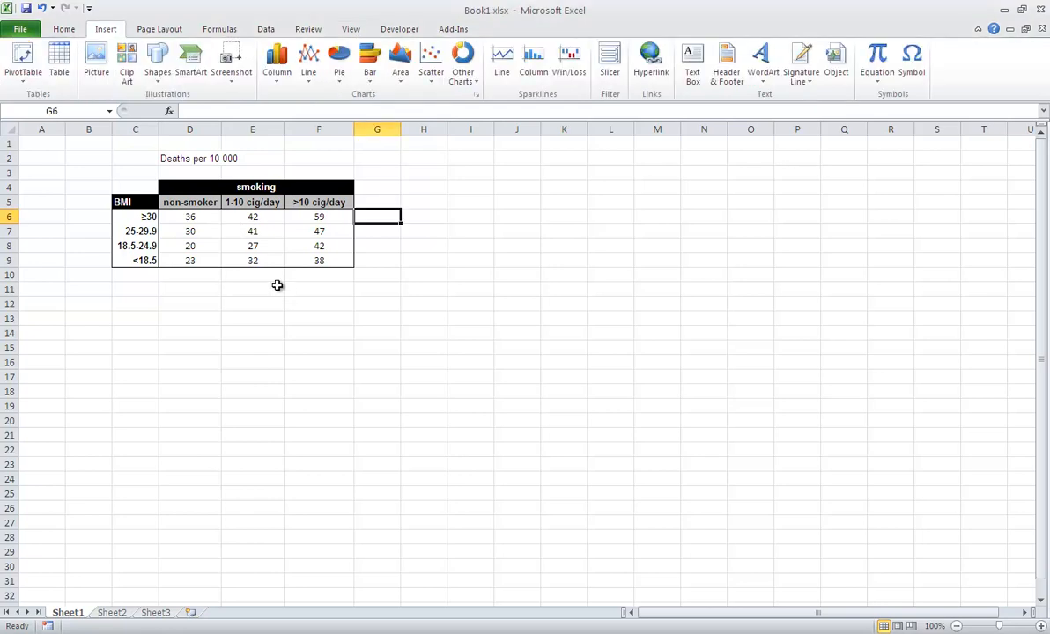
Insert a 3-D Column chart, with series arranged in depth, from the death-rate values in D6:F9
drag(195, 216, 293, 258)
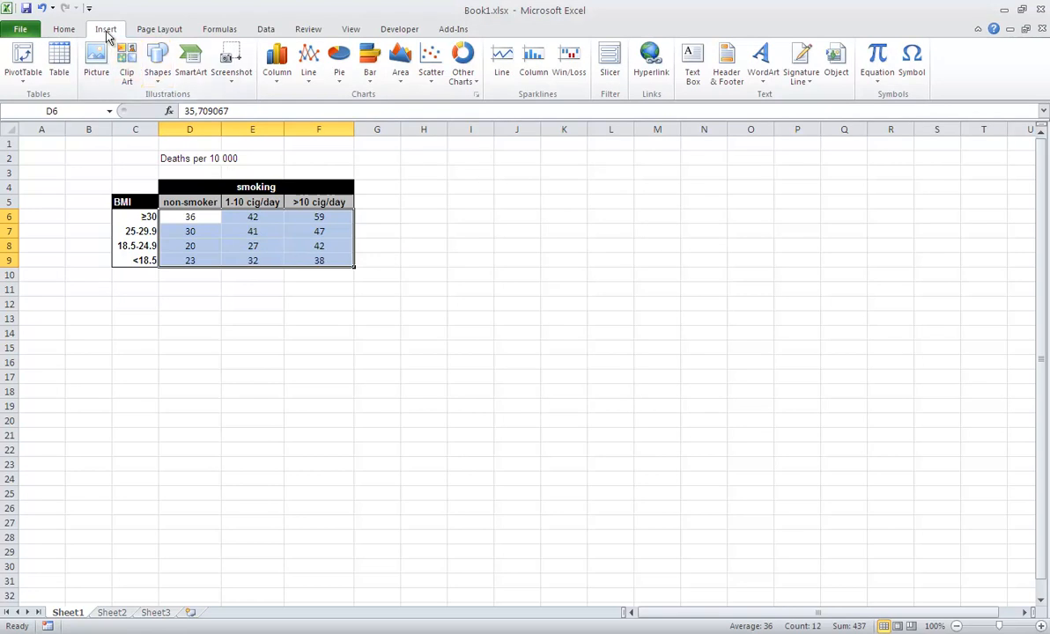
click(279, 78)
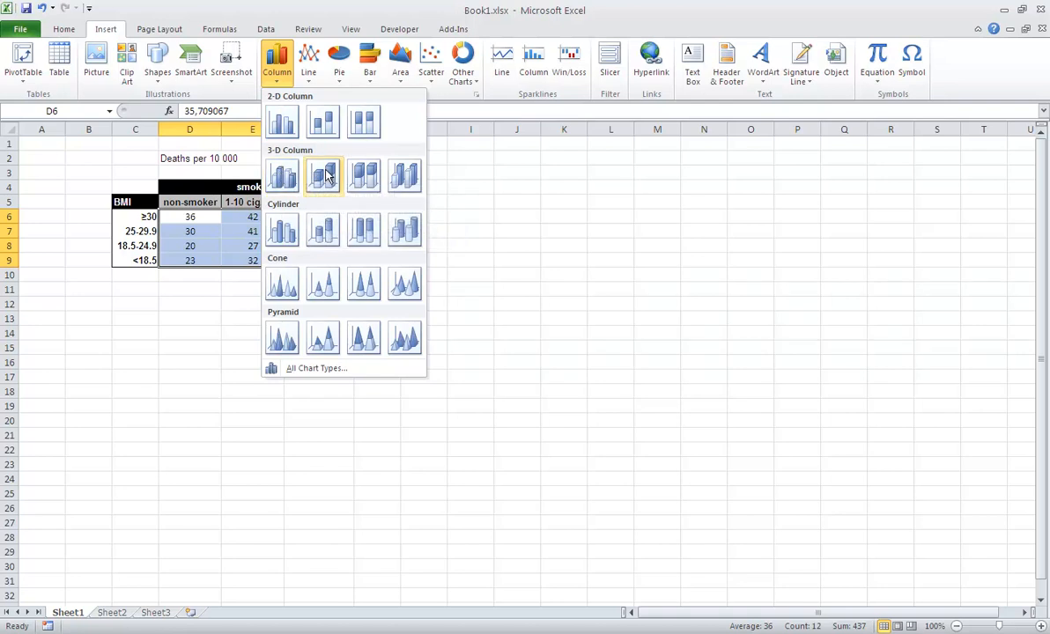
click(406, 178)
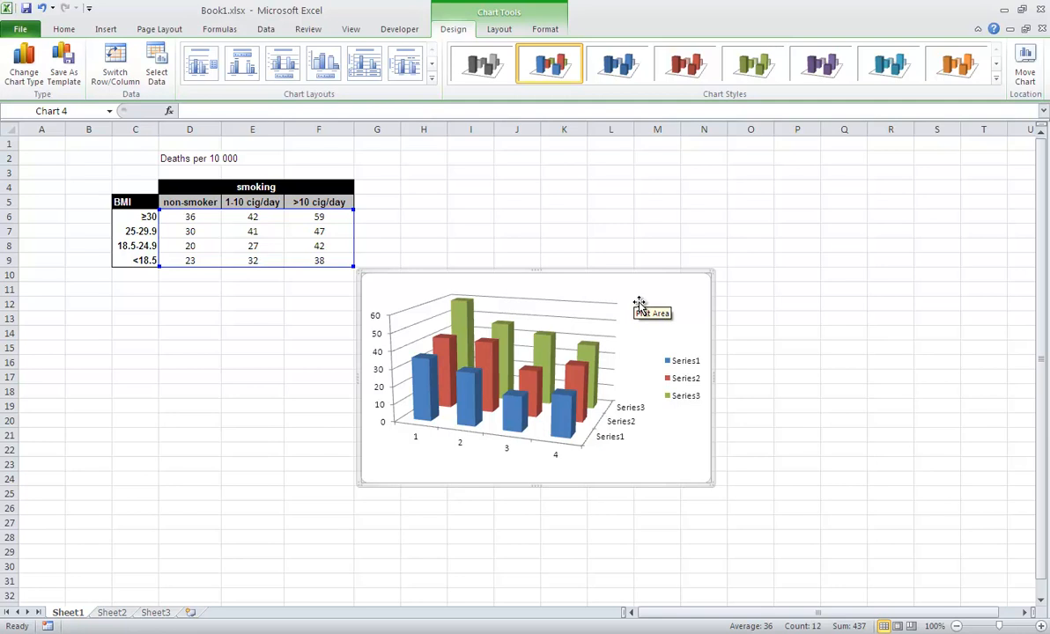
Set the gap depth to 160 % and the gap width to 180 % for the front (non-smoker) data series
double_click(566, 417)
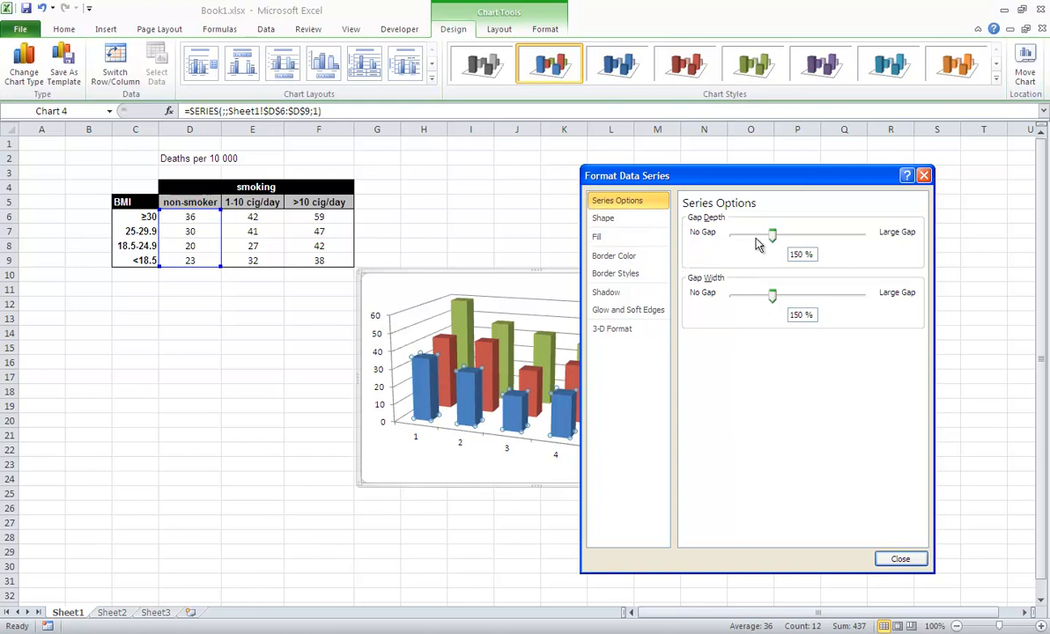
drag(749, 176, 803, 175)
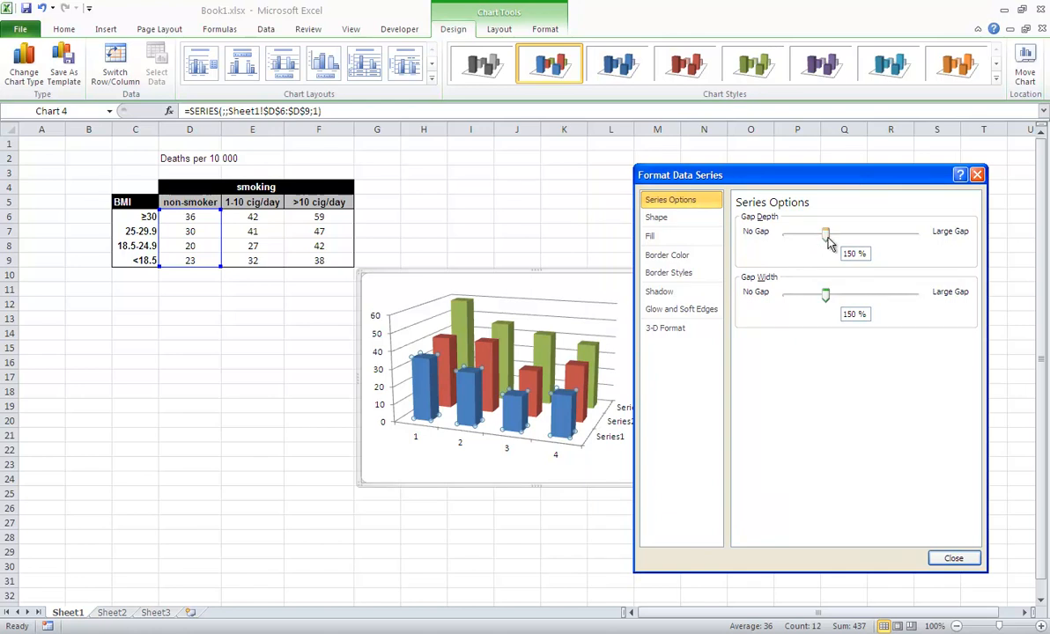
drag(831, 244, 854, 236)
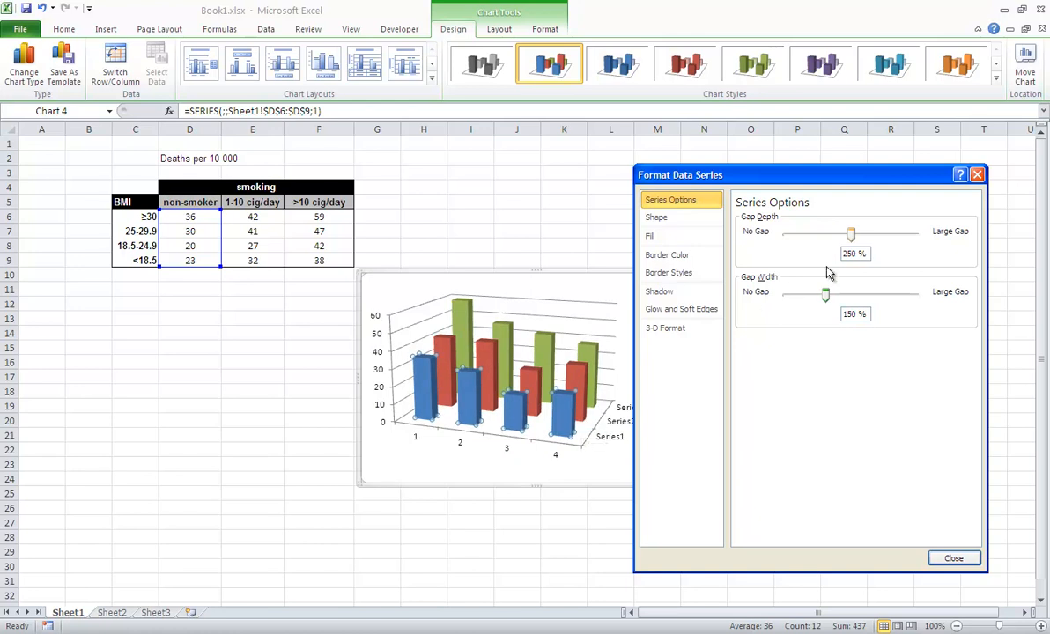
drag(857, 242, 835, 243)
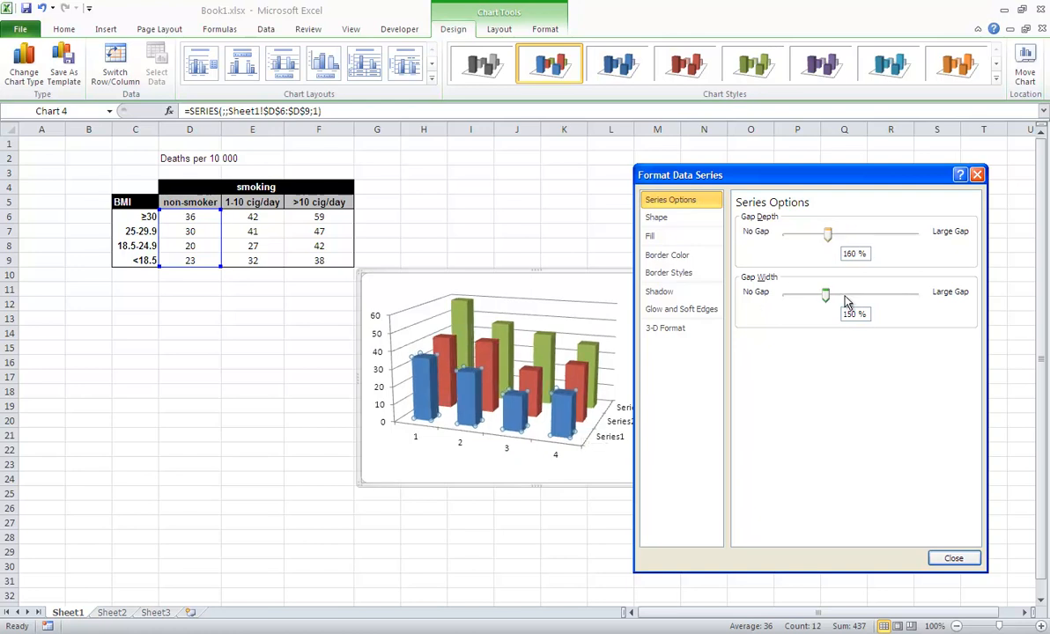
drag(848, 300, 865, 299)
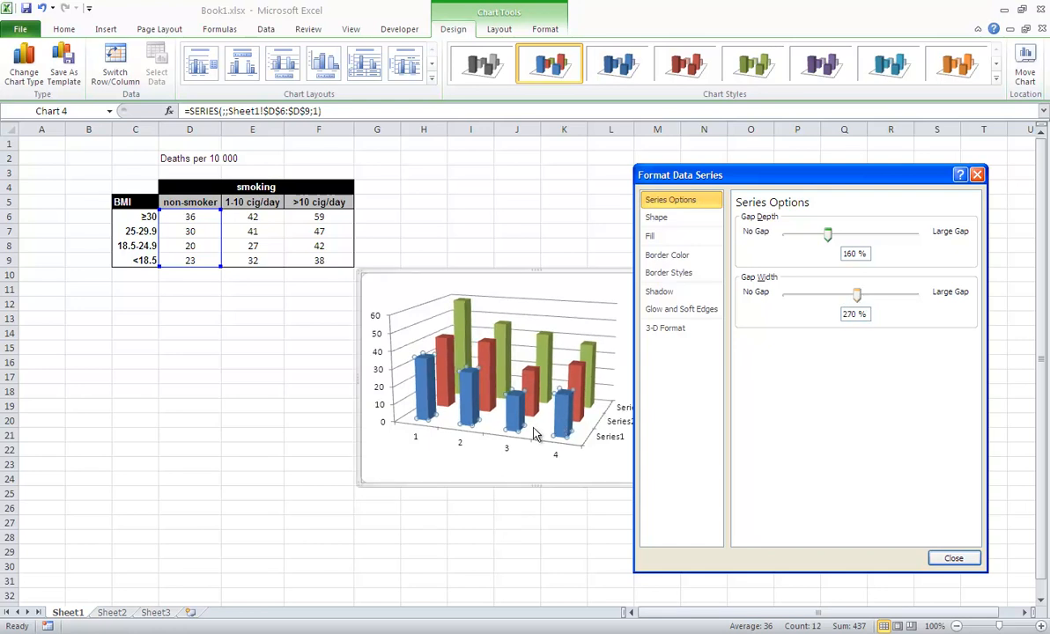
drag(826, 302, 820, 305)
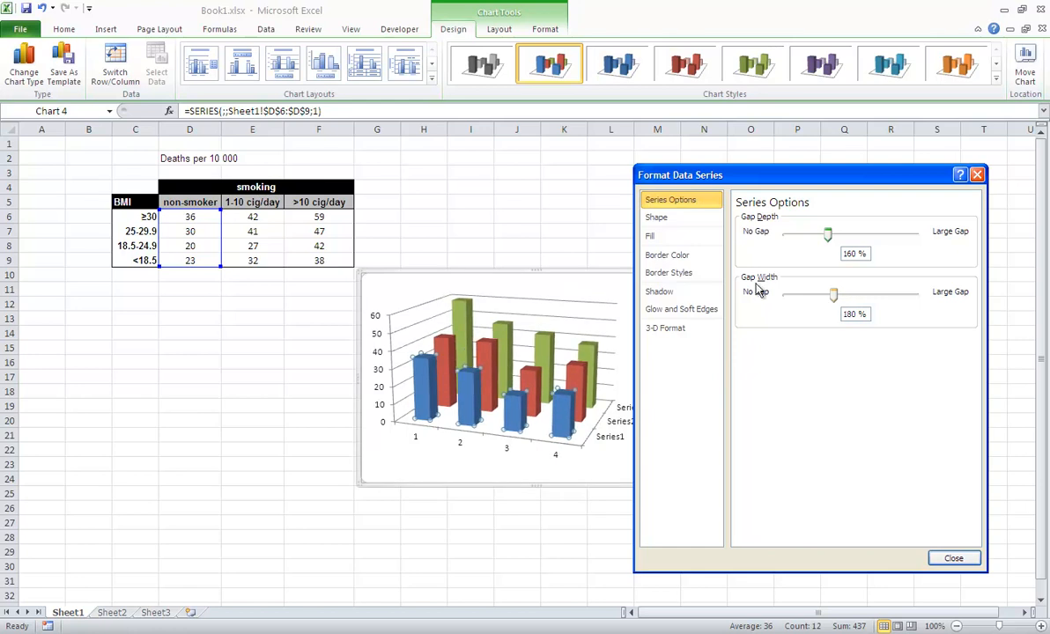
Change the non-smoker series' column shape to Cylinder and give it a solid light grey fill
click(696, 219)
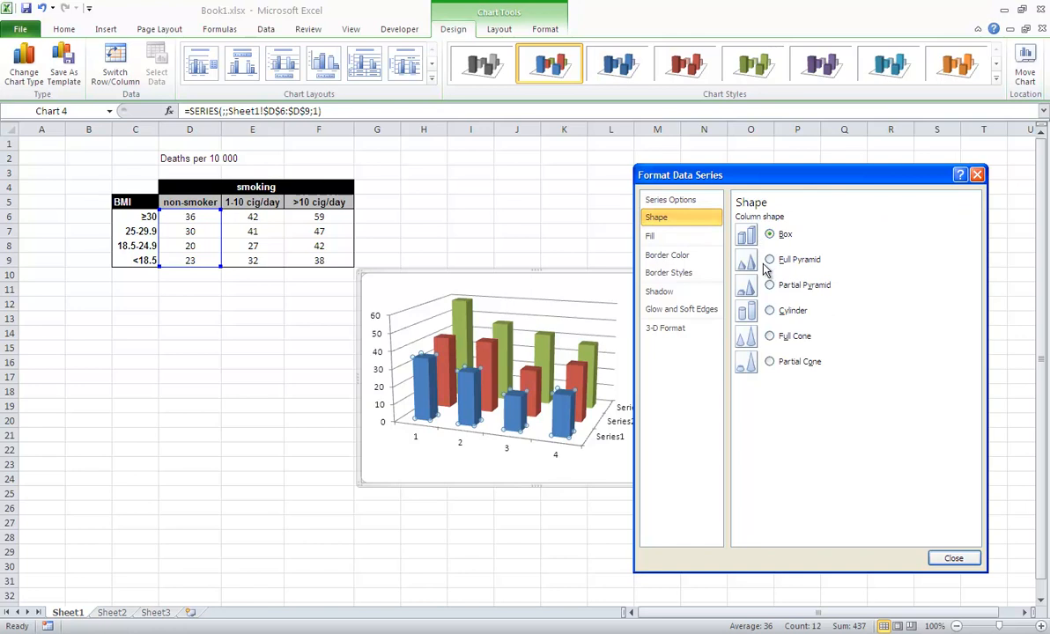
click(770, 312)
click(658, 238)
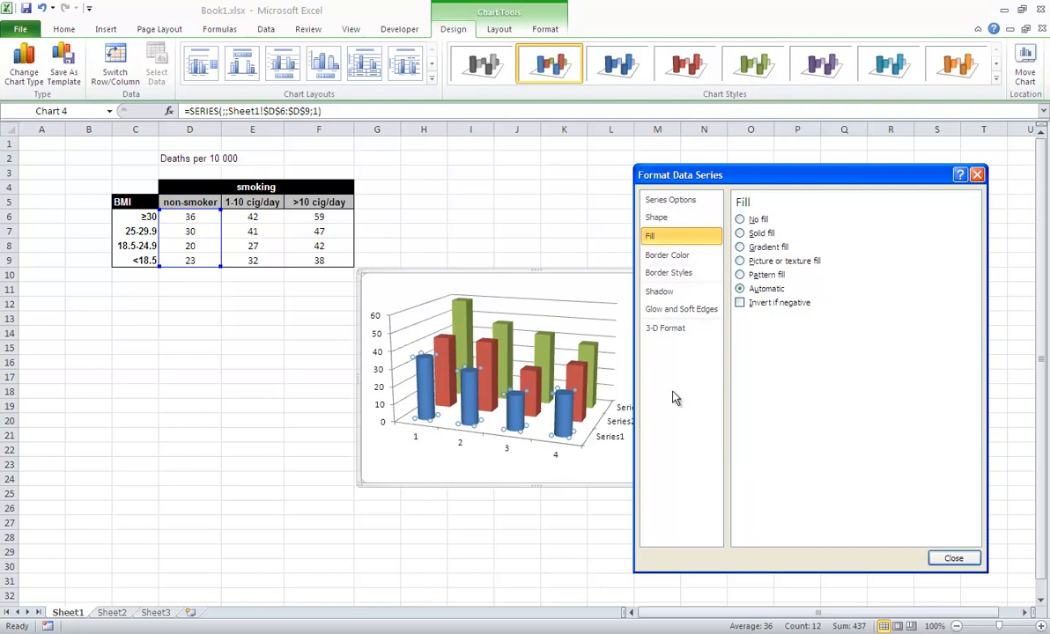
click(741, 233)
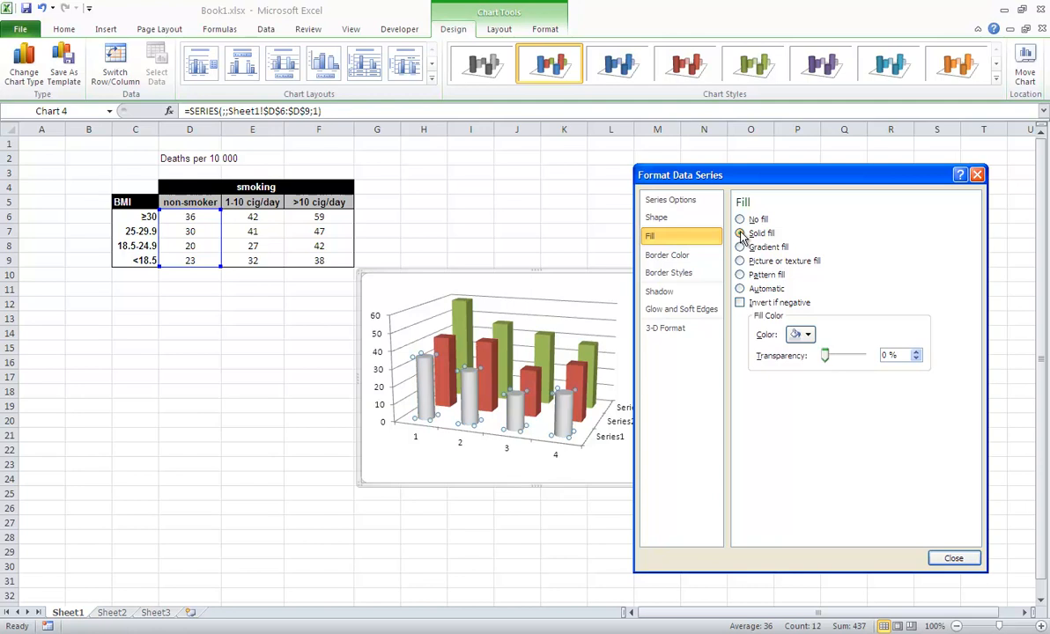
click(807, 336)
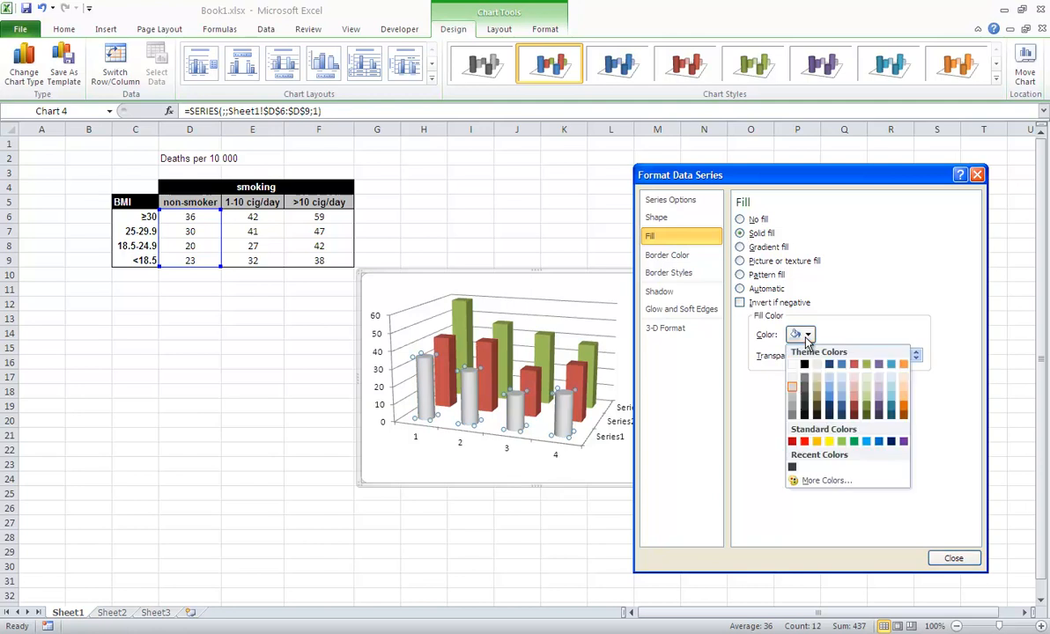
click(794, 392)
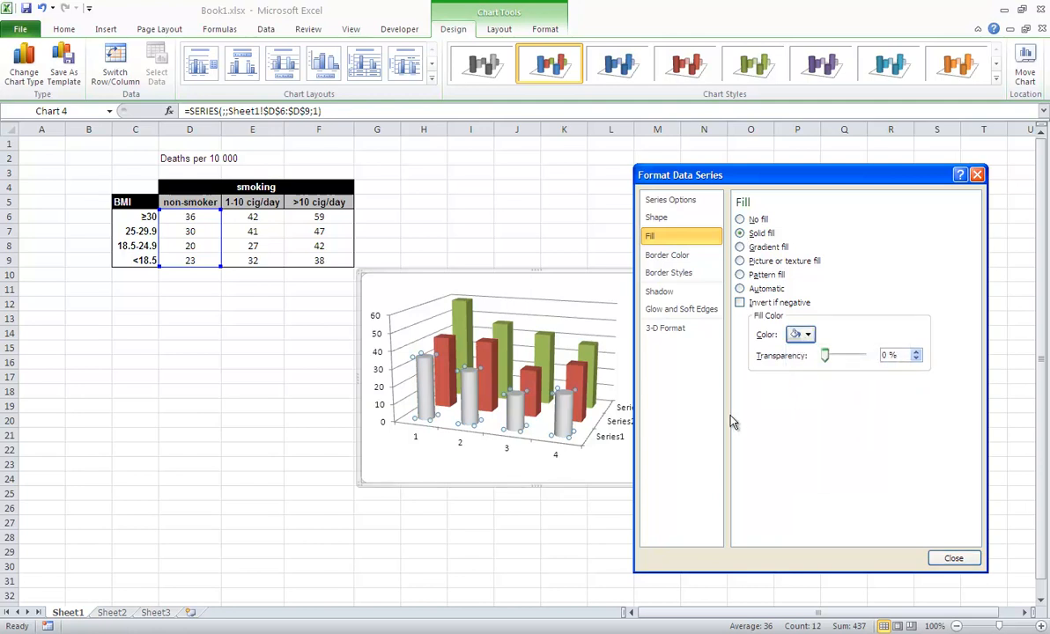
Try gradient, picture or texture, and pattern fills on the non-smoker series, and return to the solid light grey fill
click(740, 248)
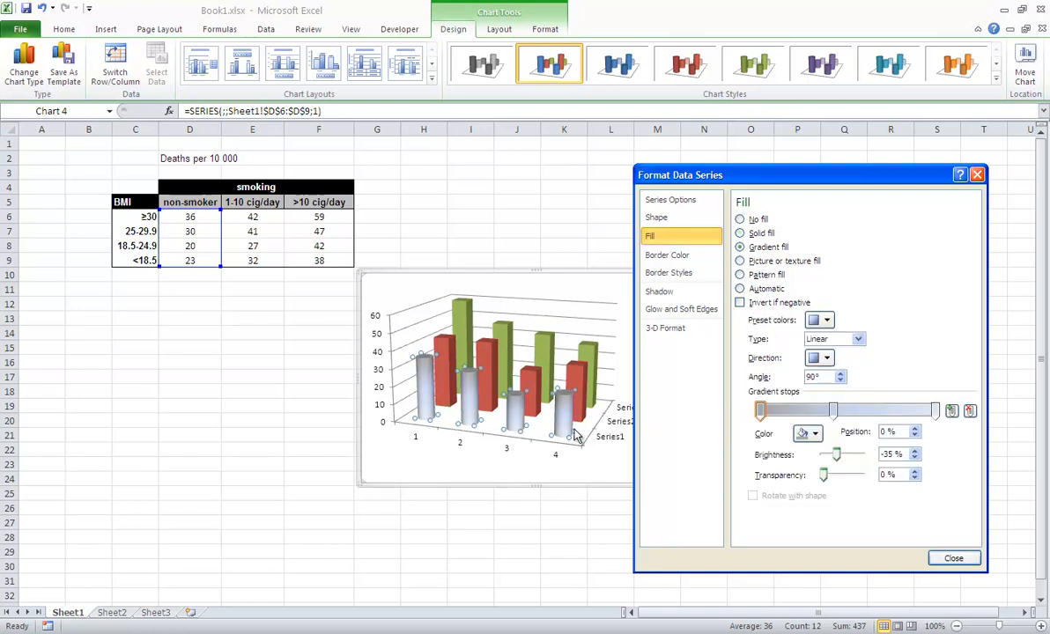
click(741, 262)
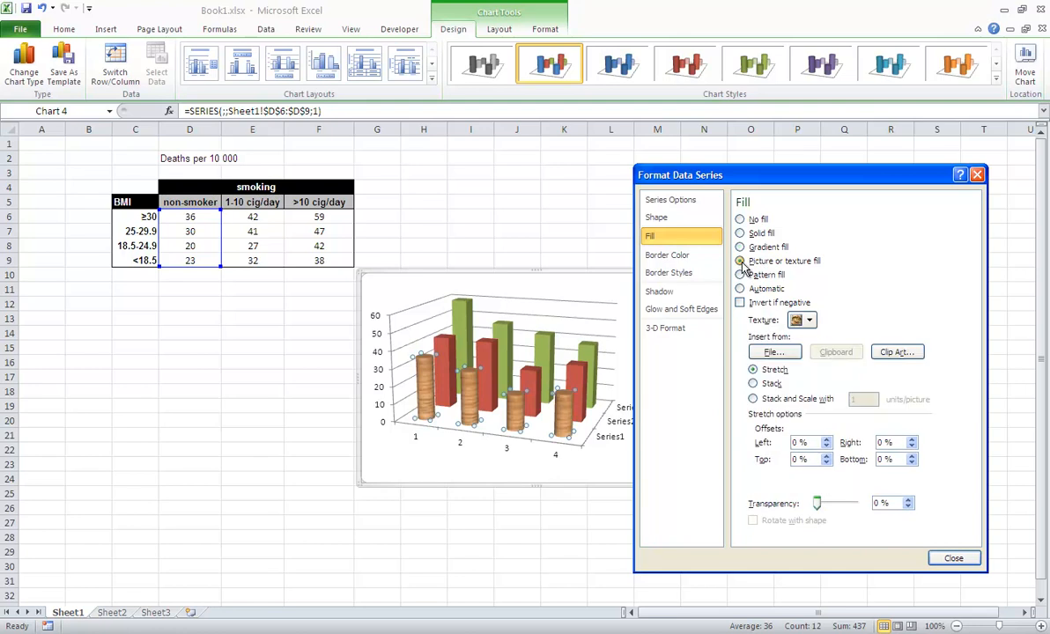
click(809, 320)
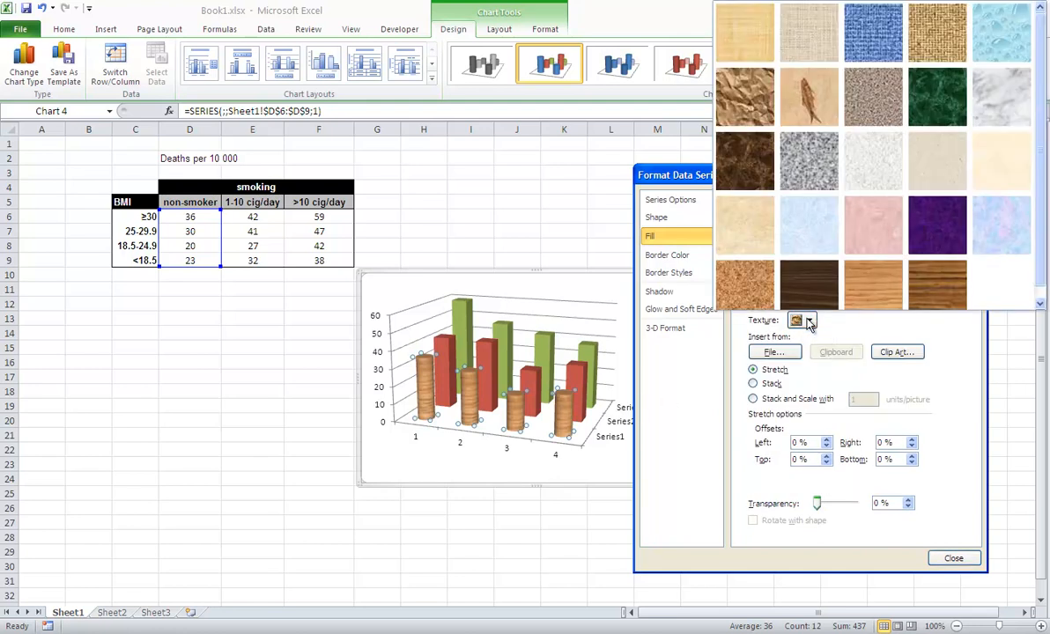
key(Escape)
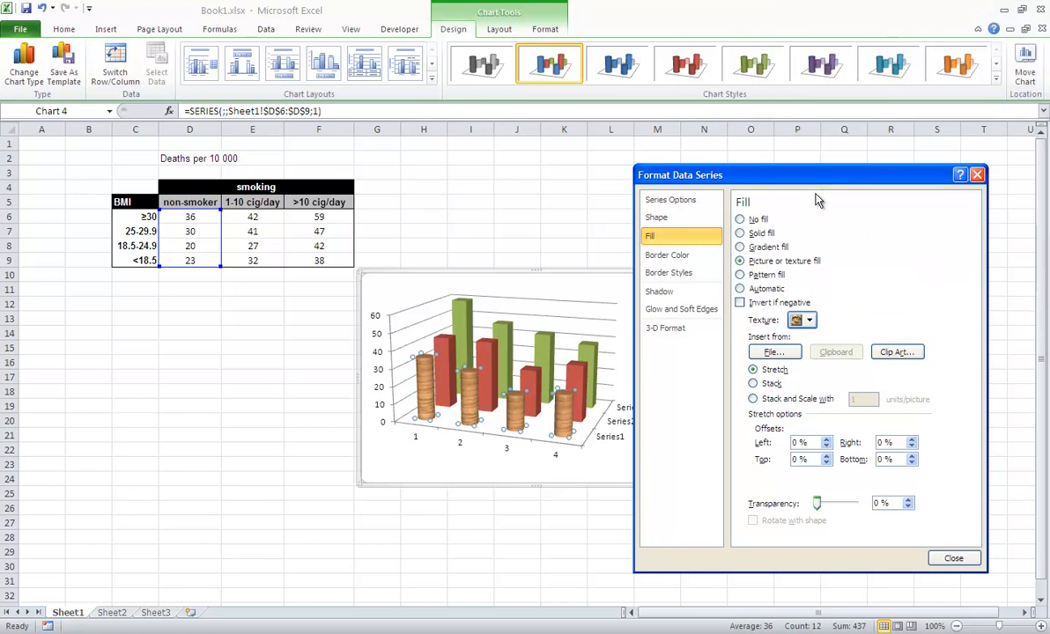
click(741, 275)
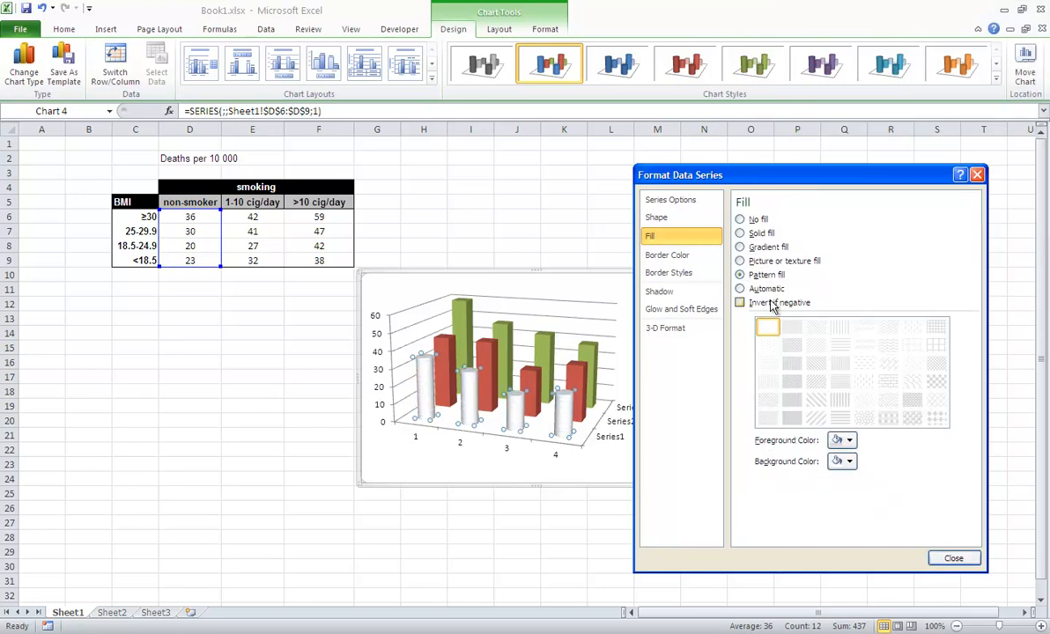
click(838, 421)
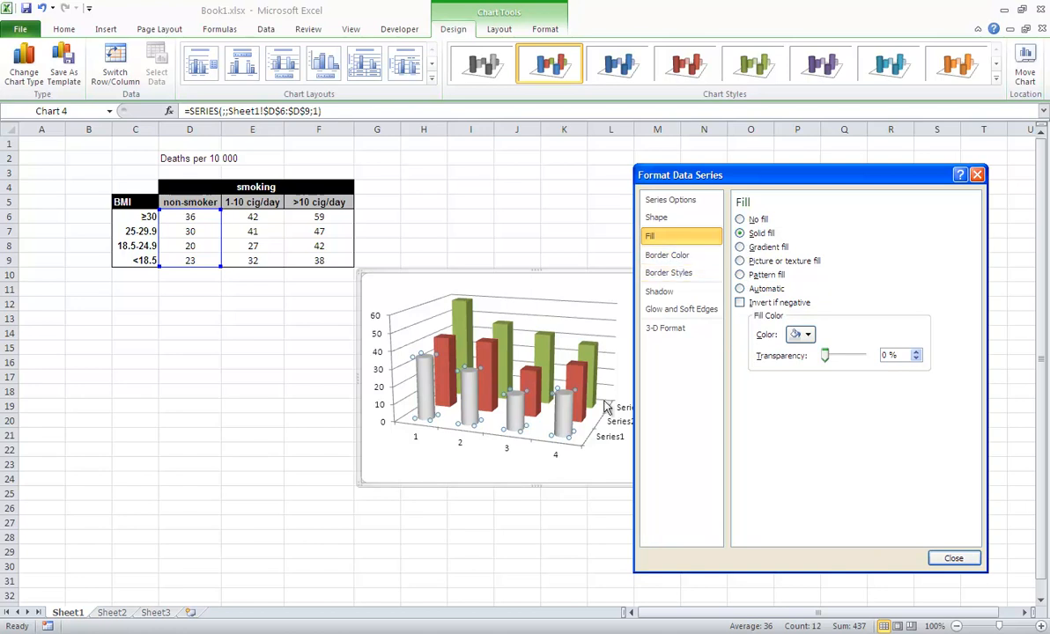
Try a 35 pt shadow blur on the non-smoker series and set the blur back to 0 pt
click(670, 292)
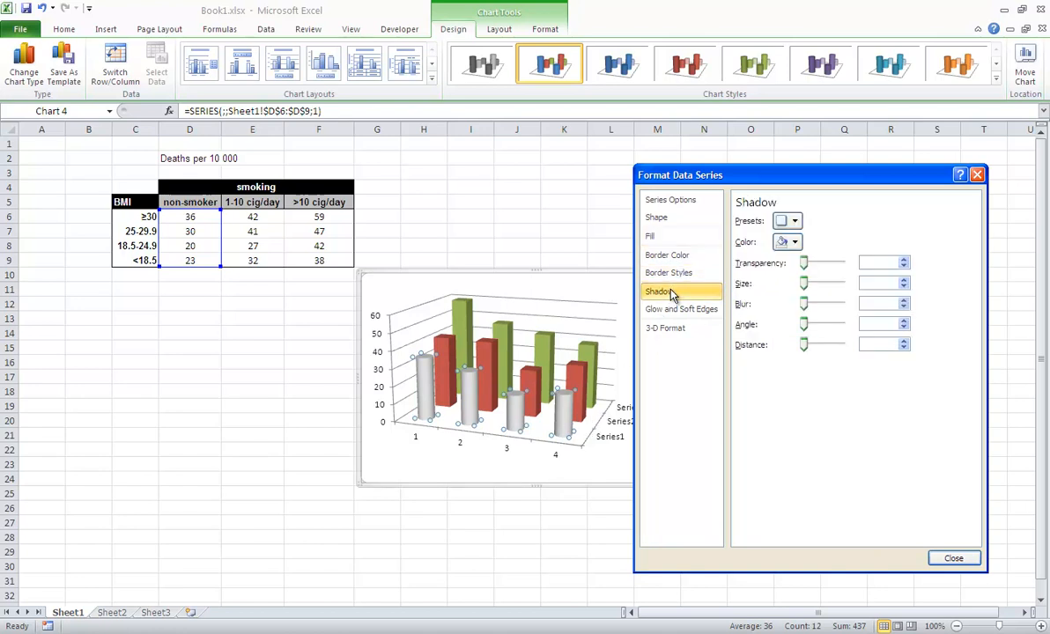
click(804, 283)
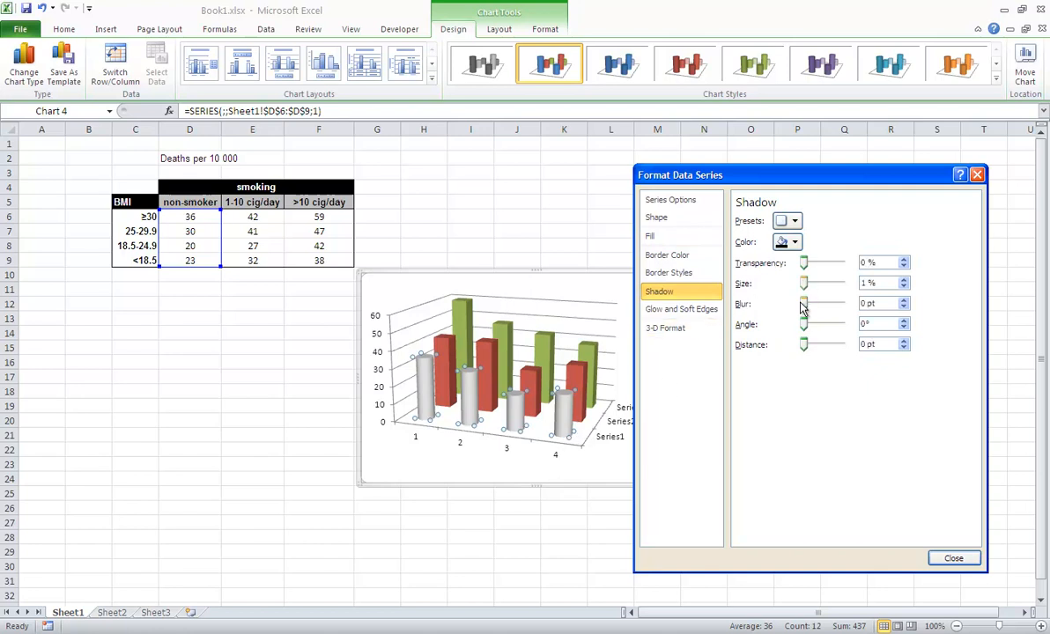
drag(806, 306, 818, 305)
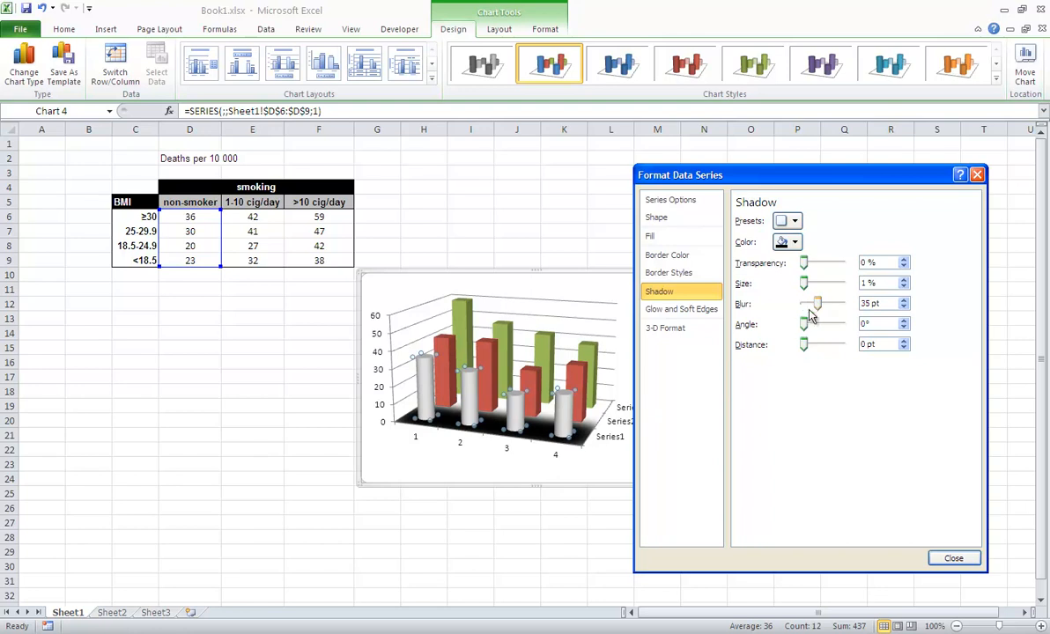
mouse_move(816, 305)
mouse_down()
mouse_move(805, 306)
mouse_move(803, 326)
mouse_move(796, 305)
mouse_up()
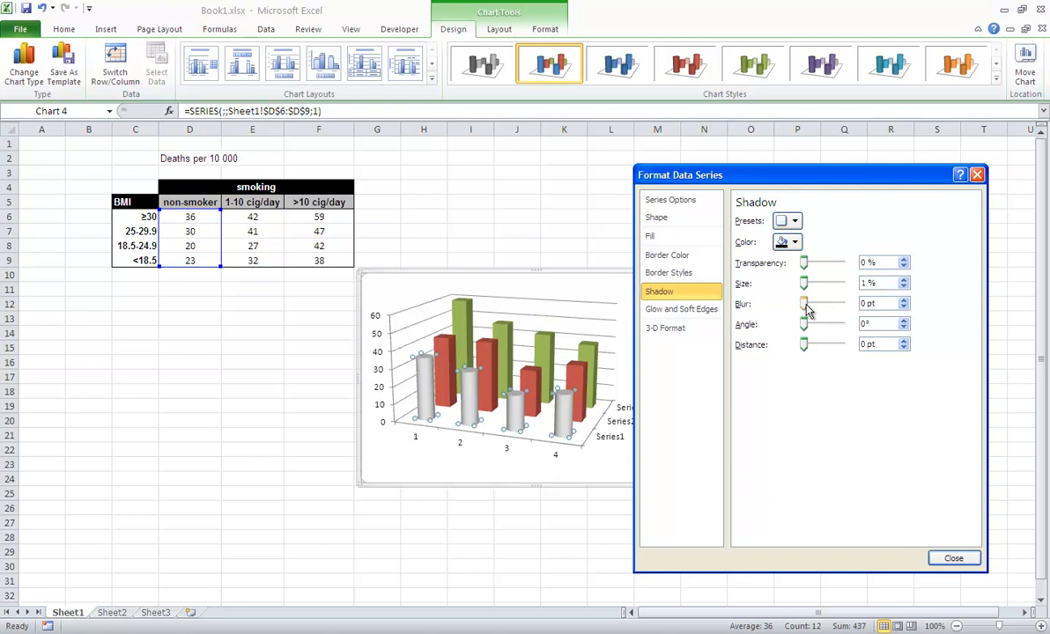
Apply a Circle top bevel to the non-smoker cylinders and choose the first standard surface material
click(672, 329)
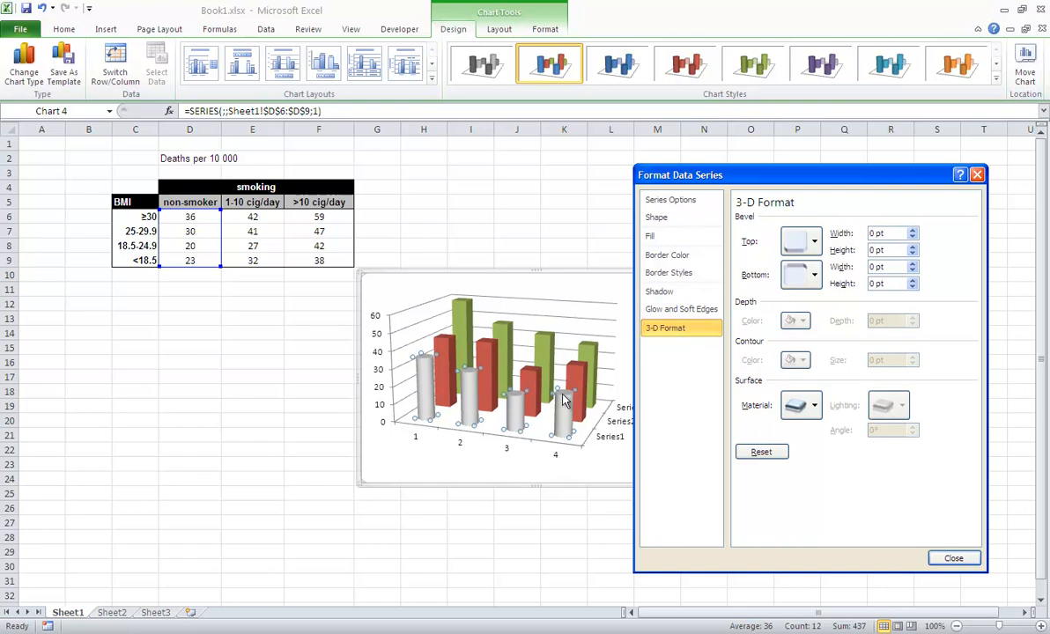
click(802, 241)
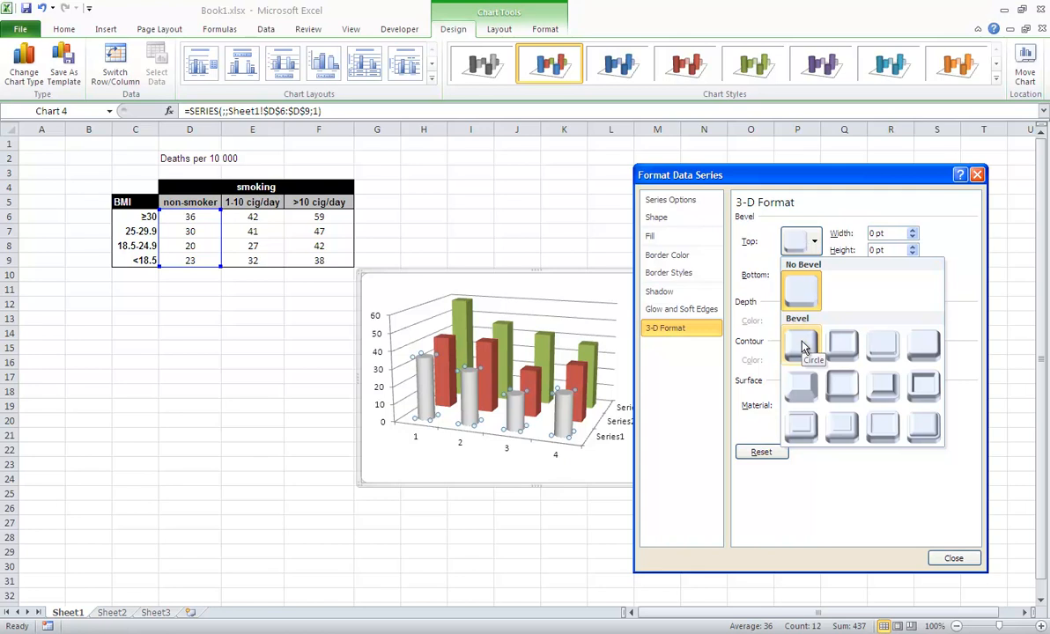
click(803, 346)
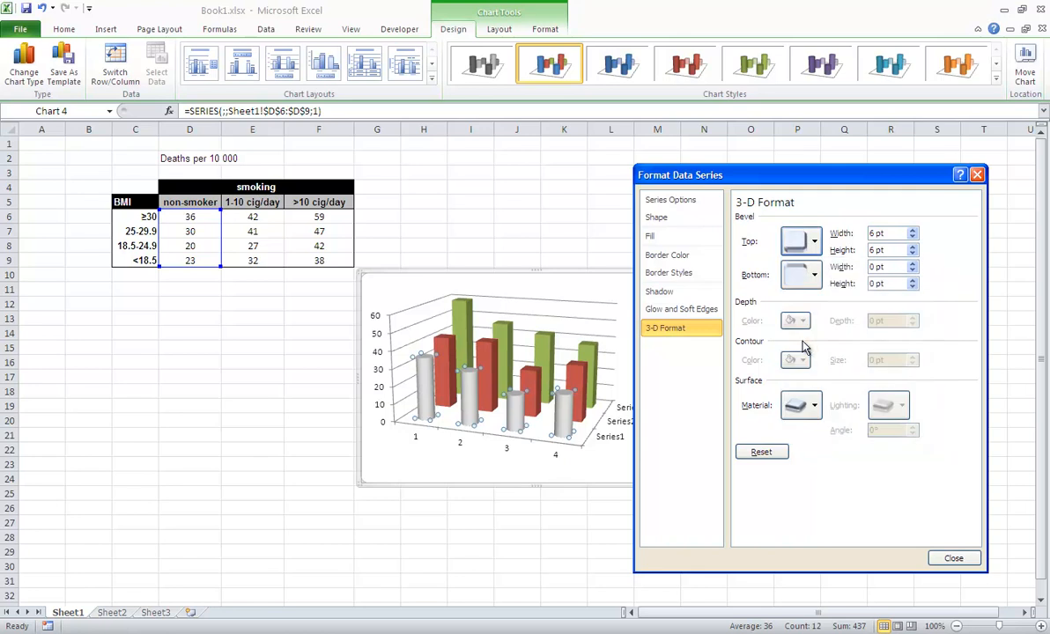
click(814, 408)
click(802, 456)
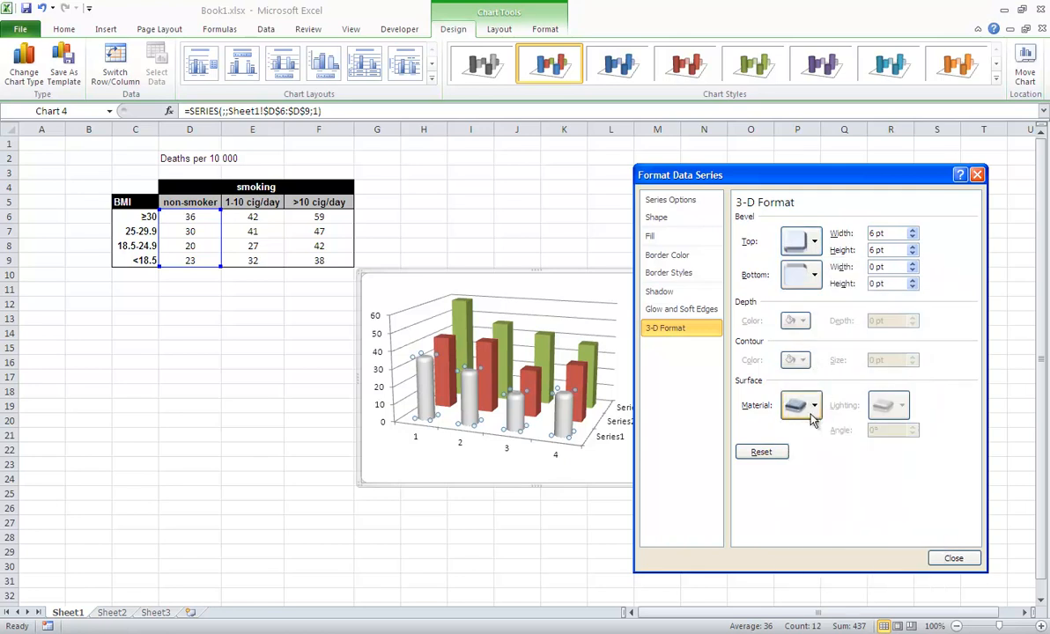
Try the third translucent surface material on the non-smoker cylinders and return to the first standard material
click(806, 406)
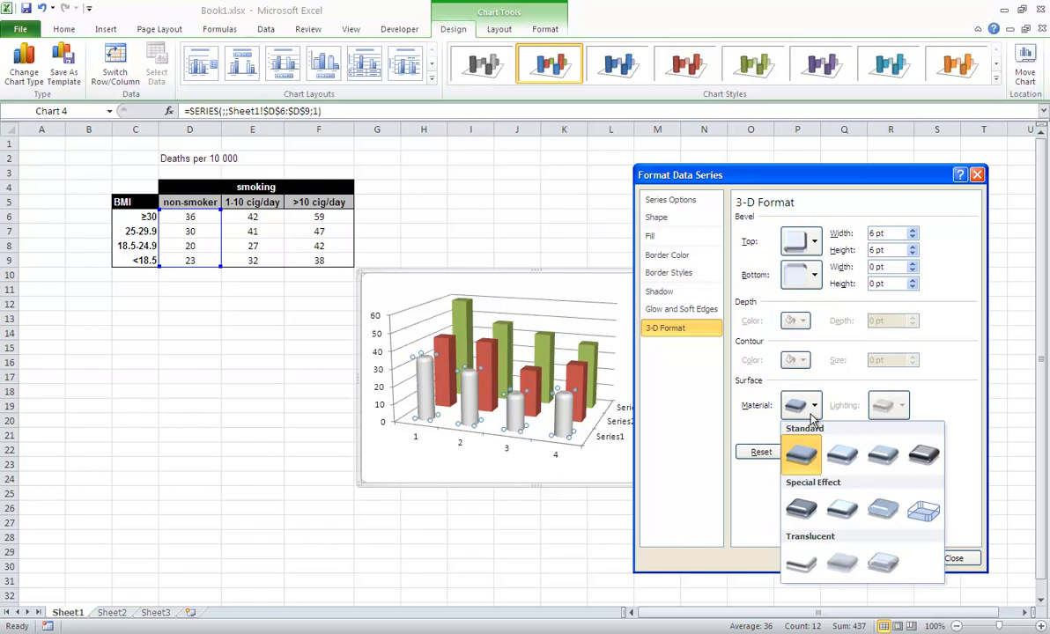
click(884, 565)
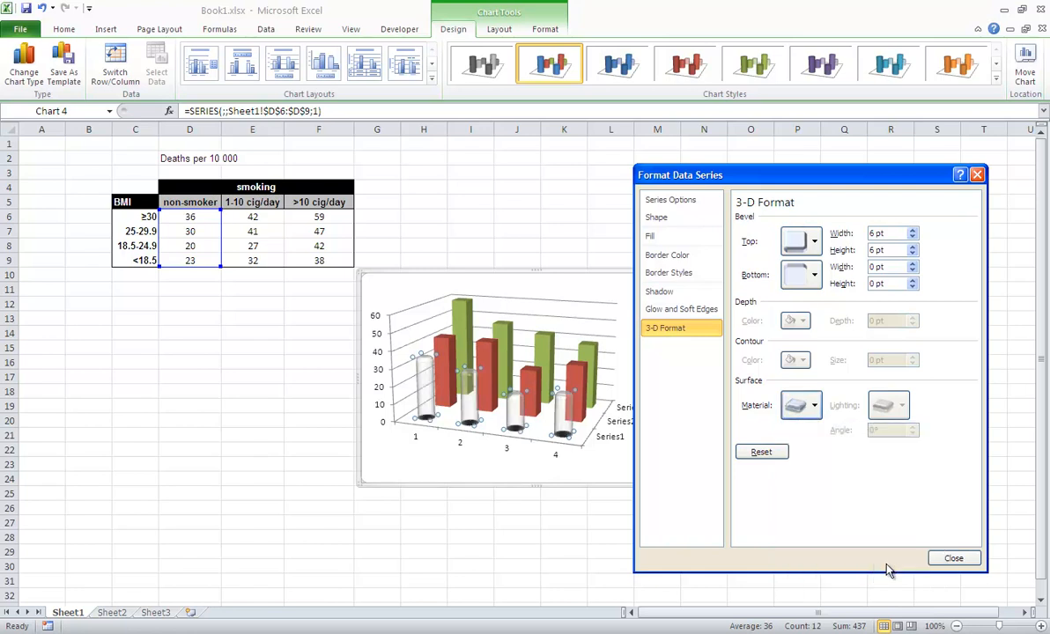
click(803, 406)
click(804, 454)
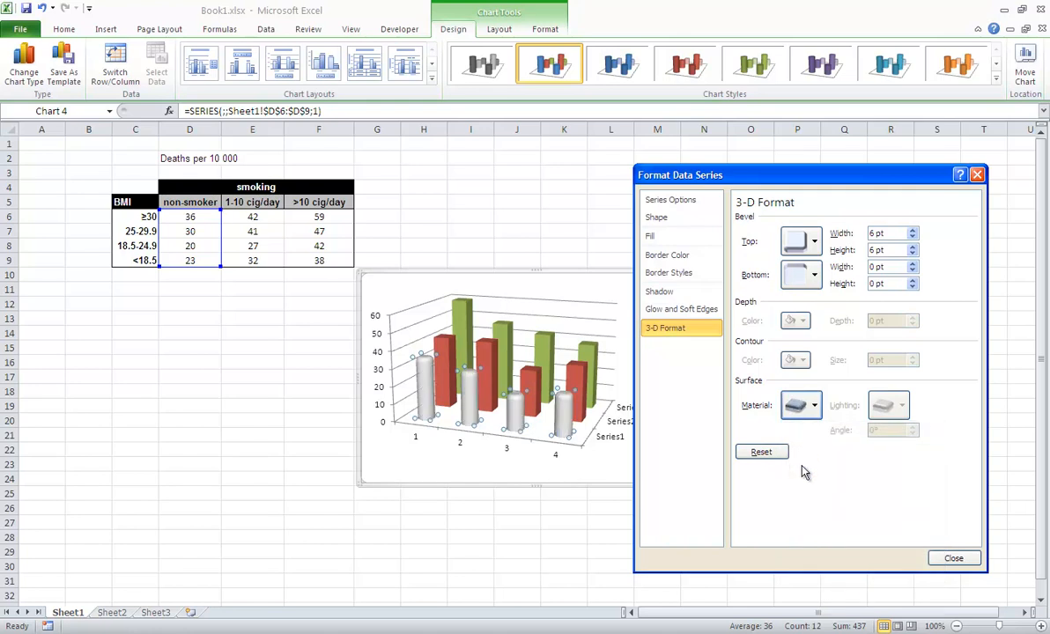
Finish formatting the non-smoker series and change the column shape of the 1-10 cig/day series to Cylinder
click(940, 557)
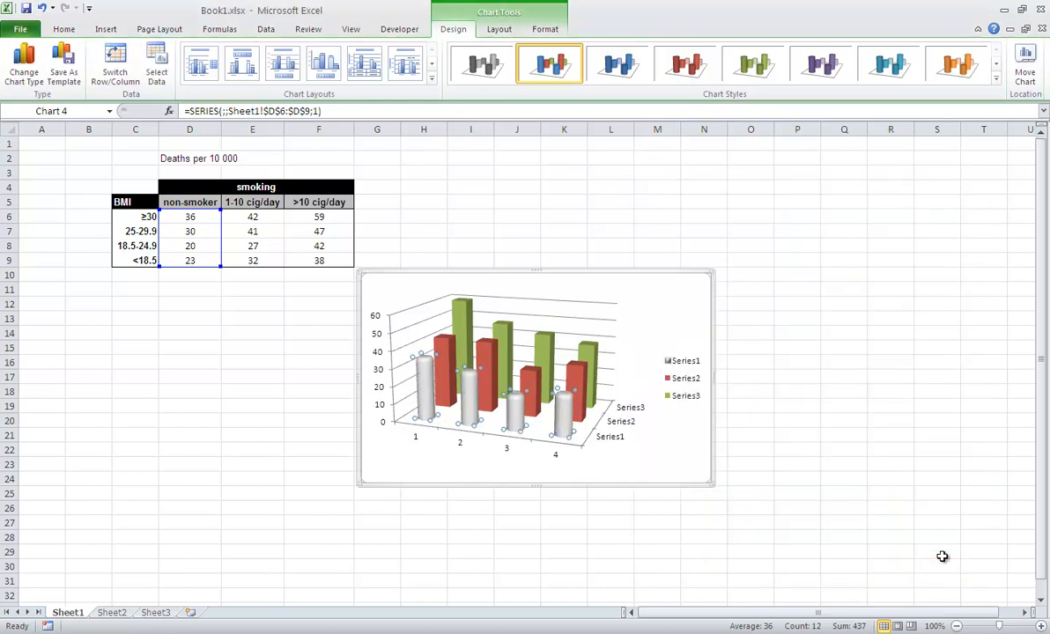
click(828, 495)
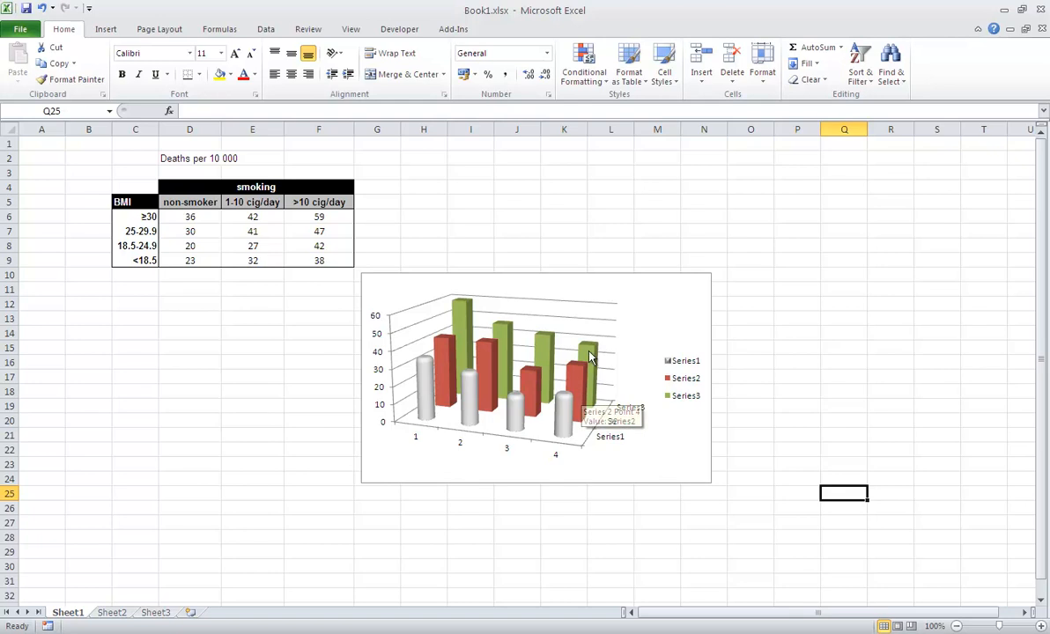
mouse_move(592, 354)
click(577, 386)
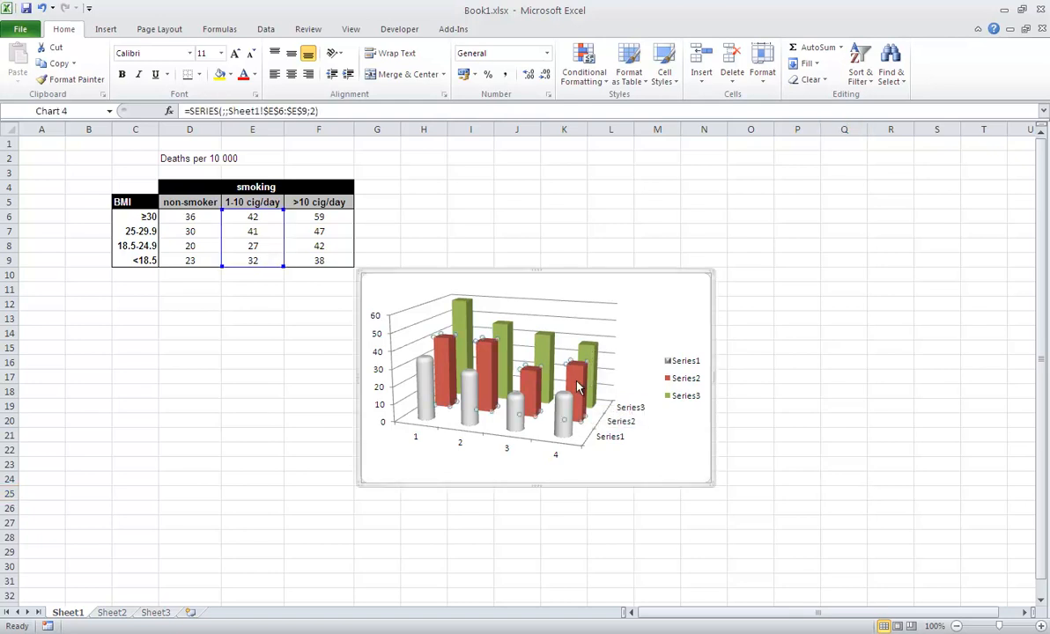
double_click(577, 385)
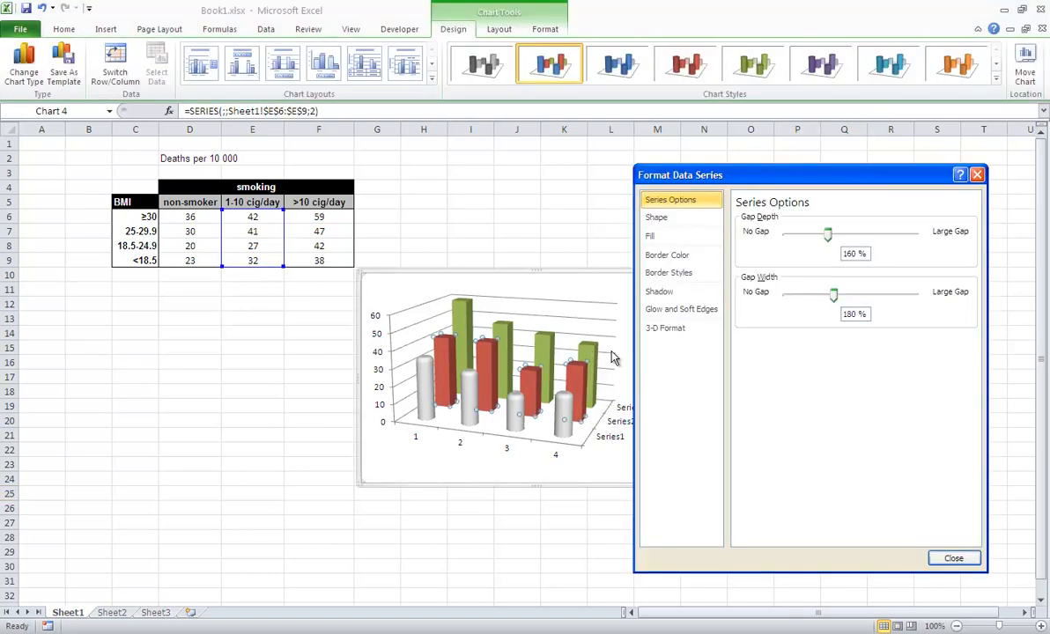
click(674, 222)
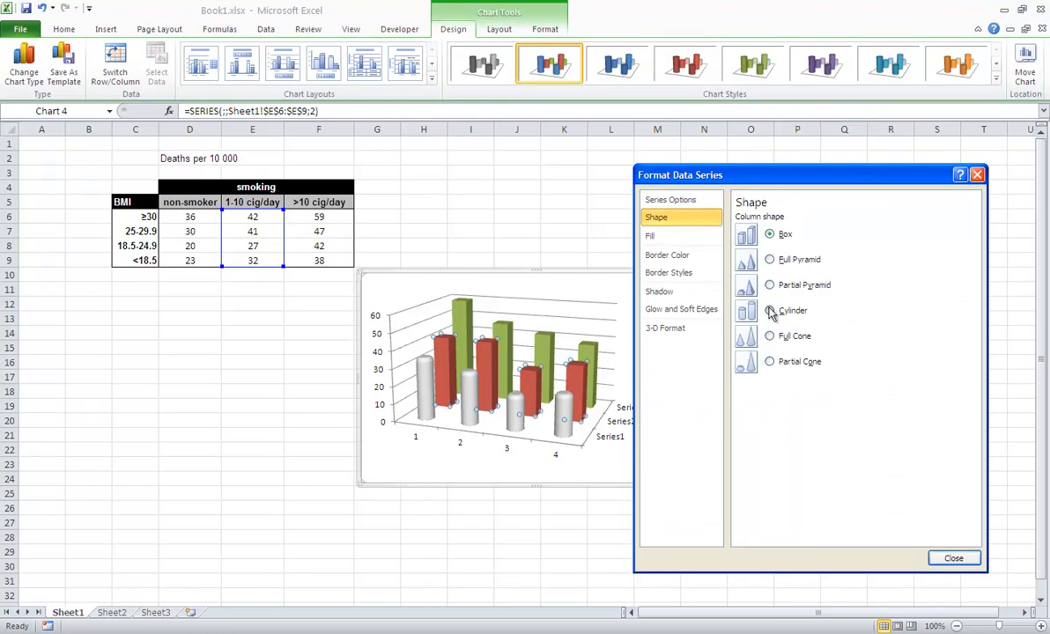
click(770, 311)
Give the 1-10 cig/day series a solid fill in the darkest grey shade of the White, Background 1 theme colour
click(678, 238)
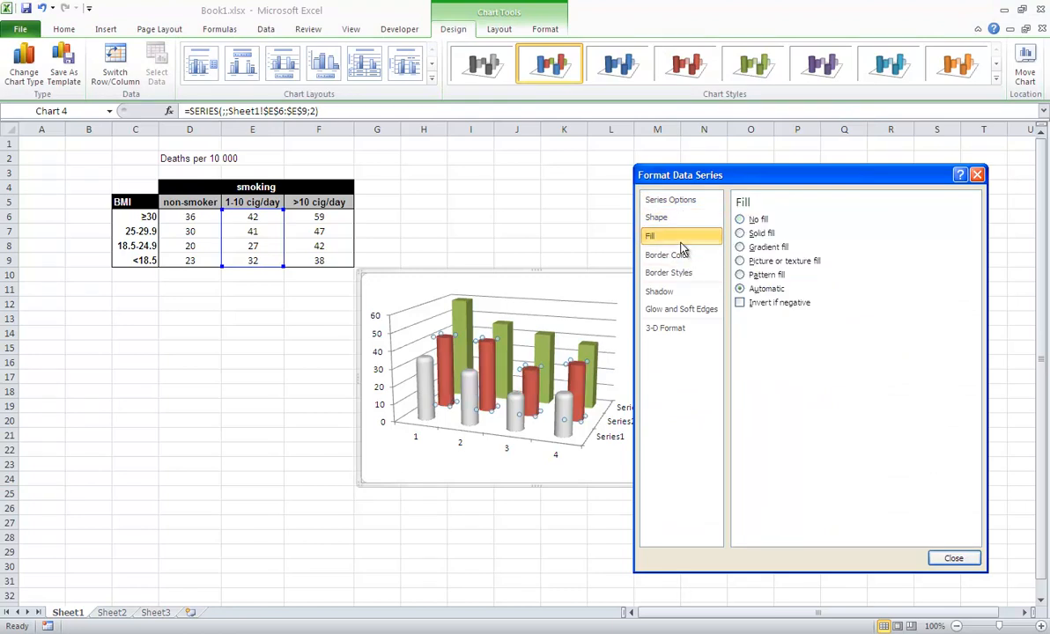
click(740, 234)
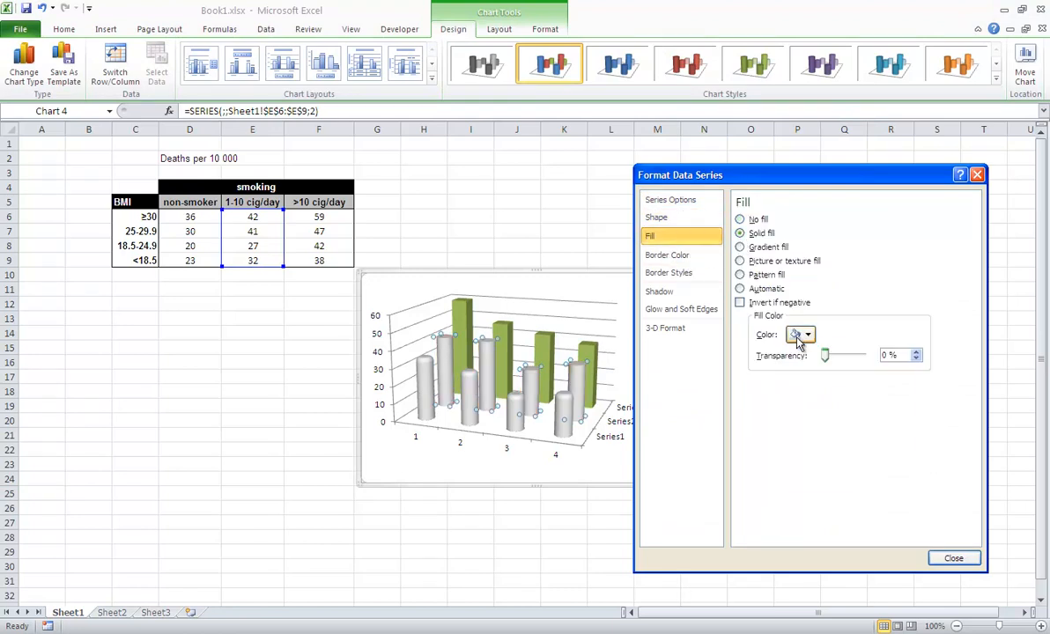
click(798, 340)
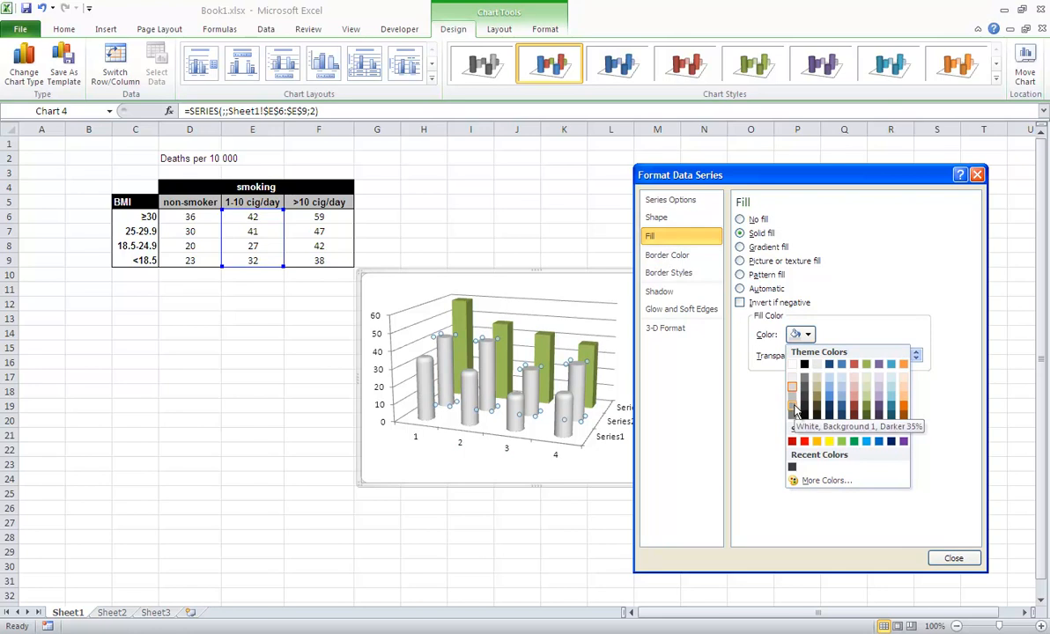
click(794, 420)
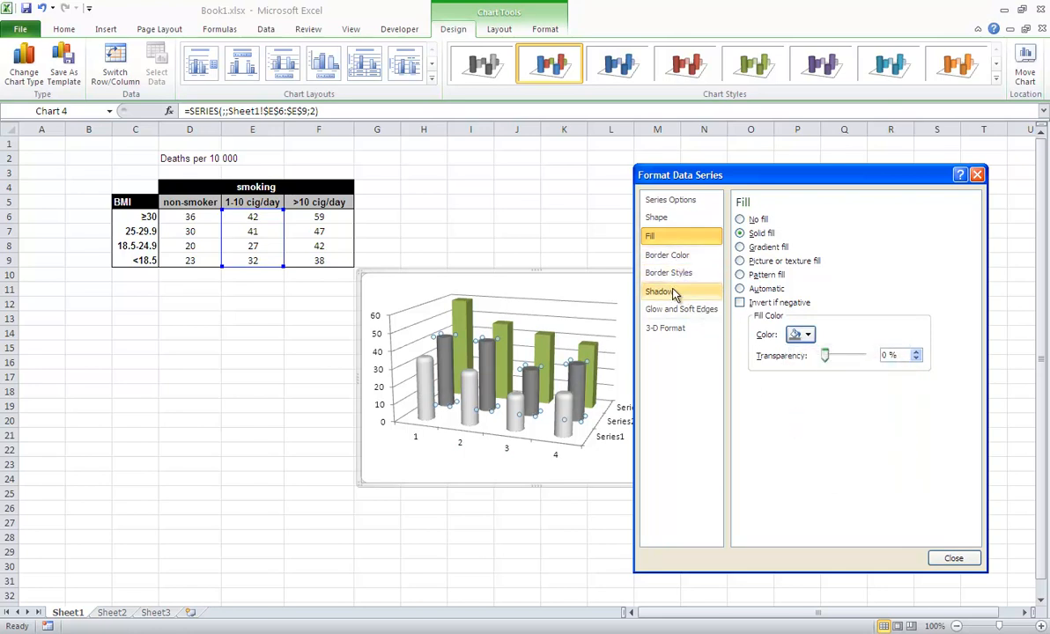
Apply a Circle top bevel to the 1-10 cig/day cylinders and finish formatting that series
click(675, 328)
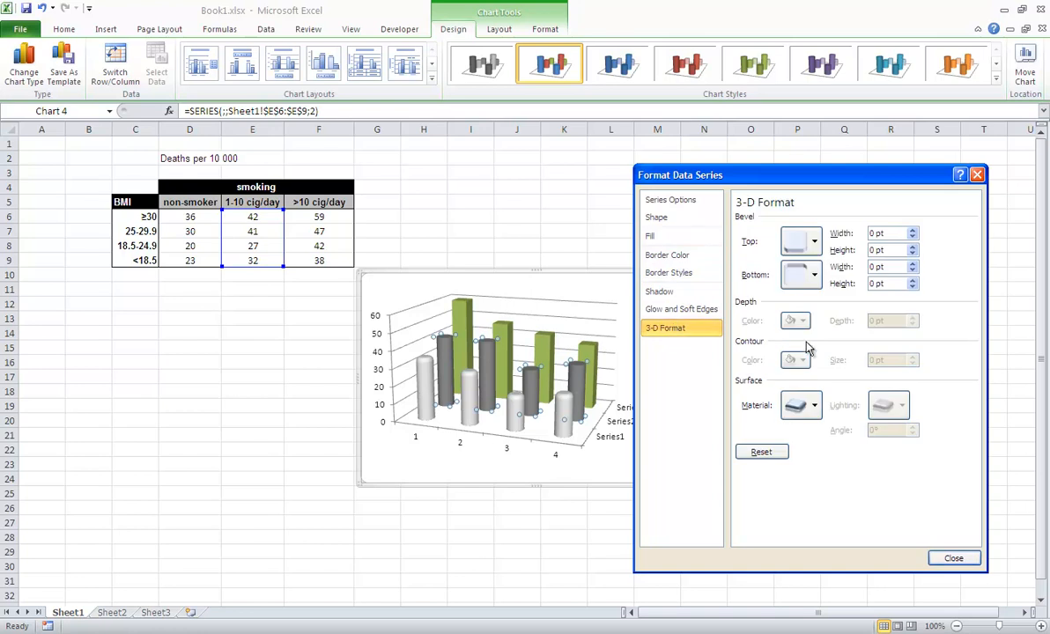
click(800, 242)
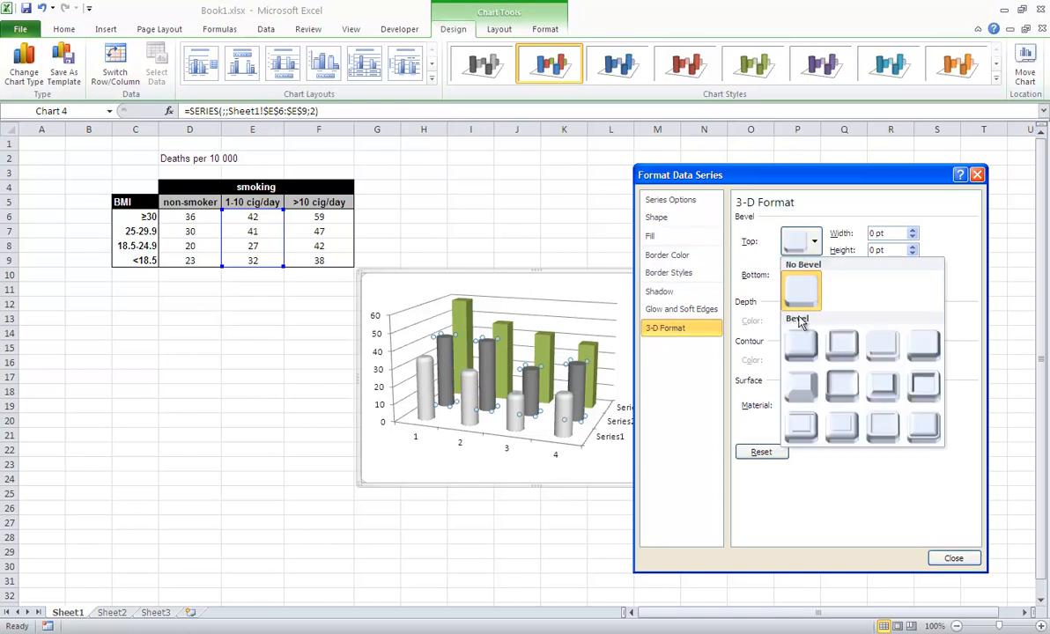
click(802, 344)
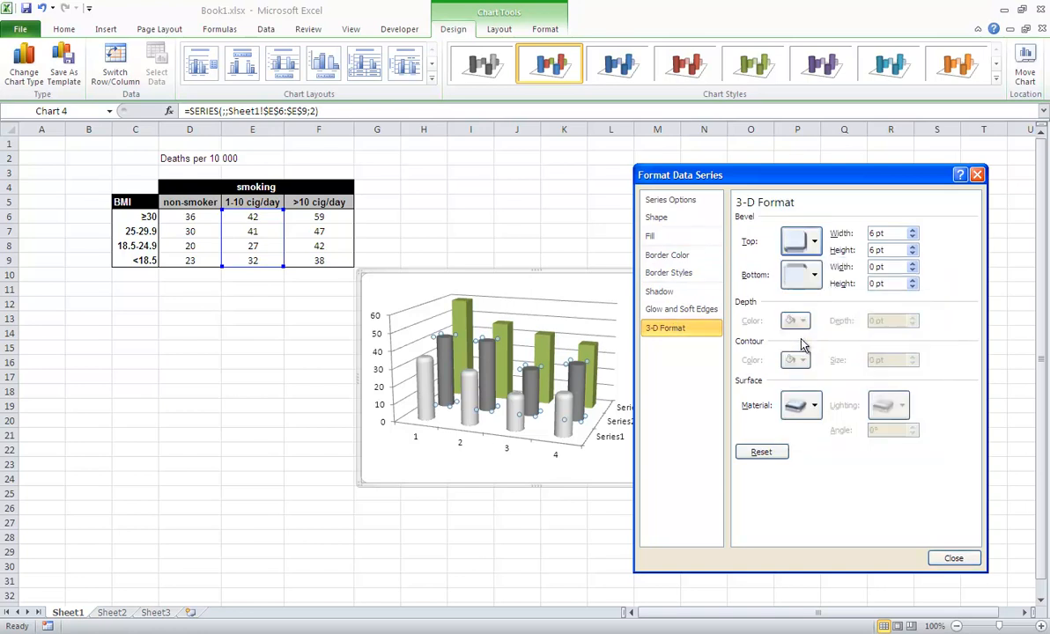
click(947, 557)
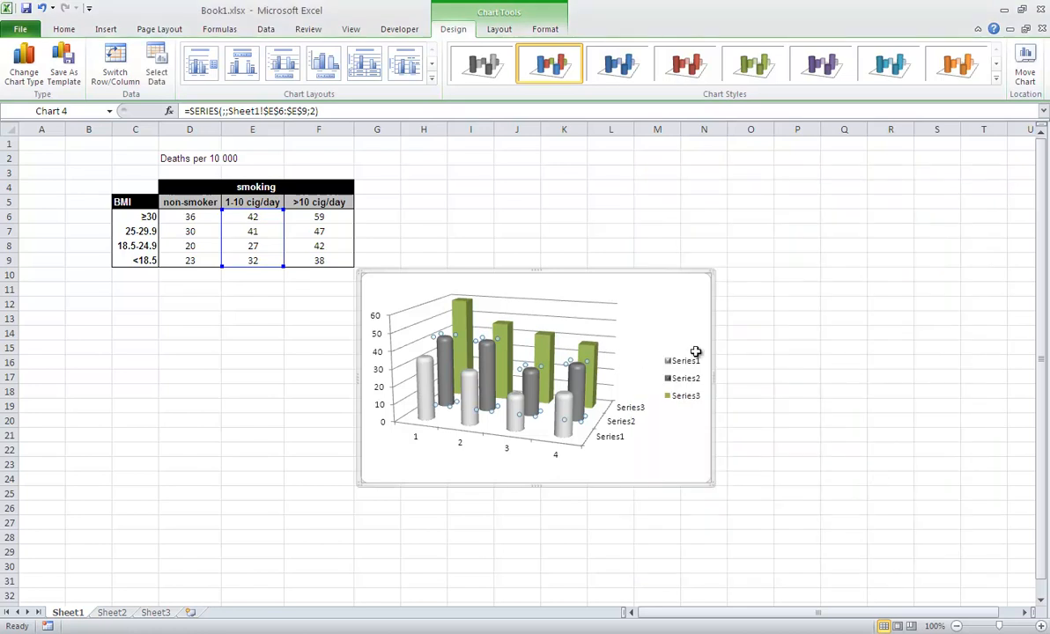
key(Escape)
Change the column shape of the >10 cig/day series to Cylinder
click(580, 363)
click(588, 363)
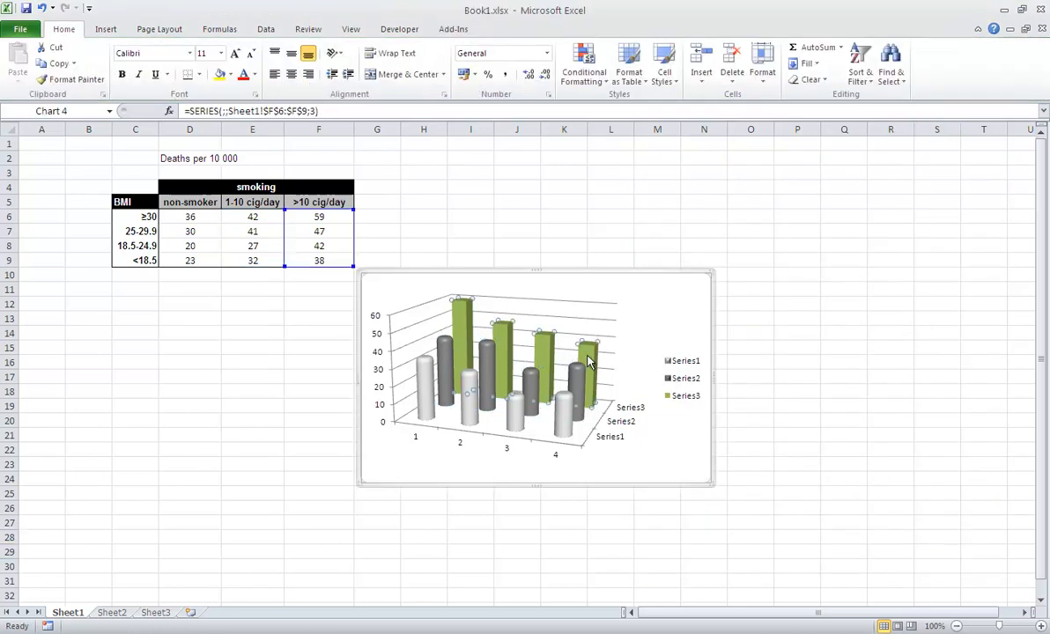
double_click(589, 363)
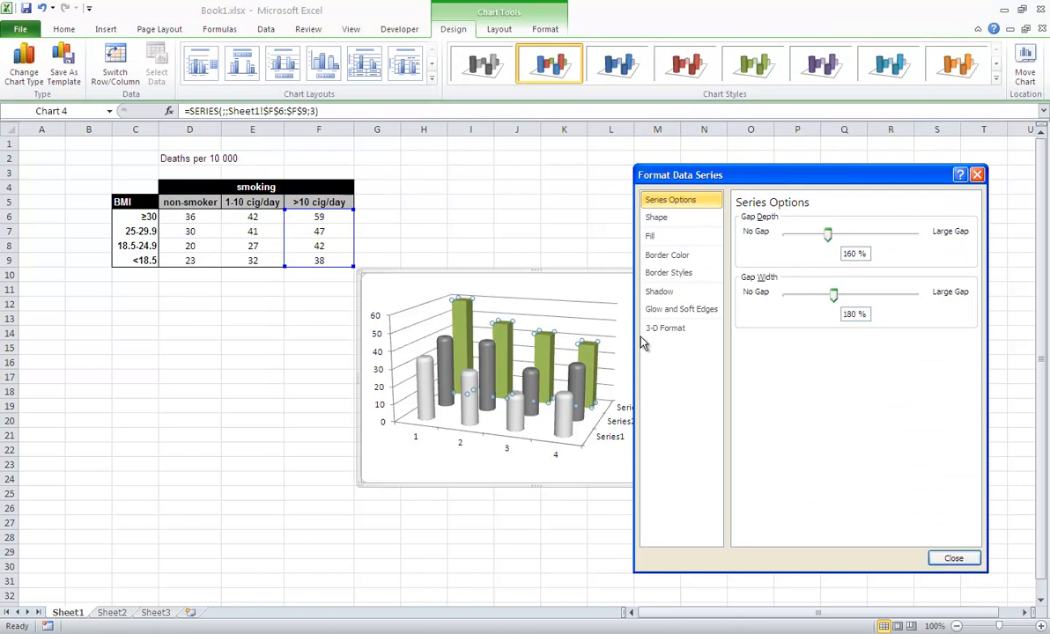
click(678, 223)
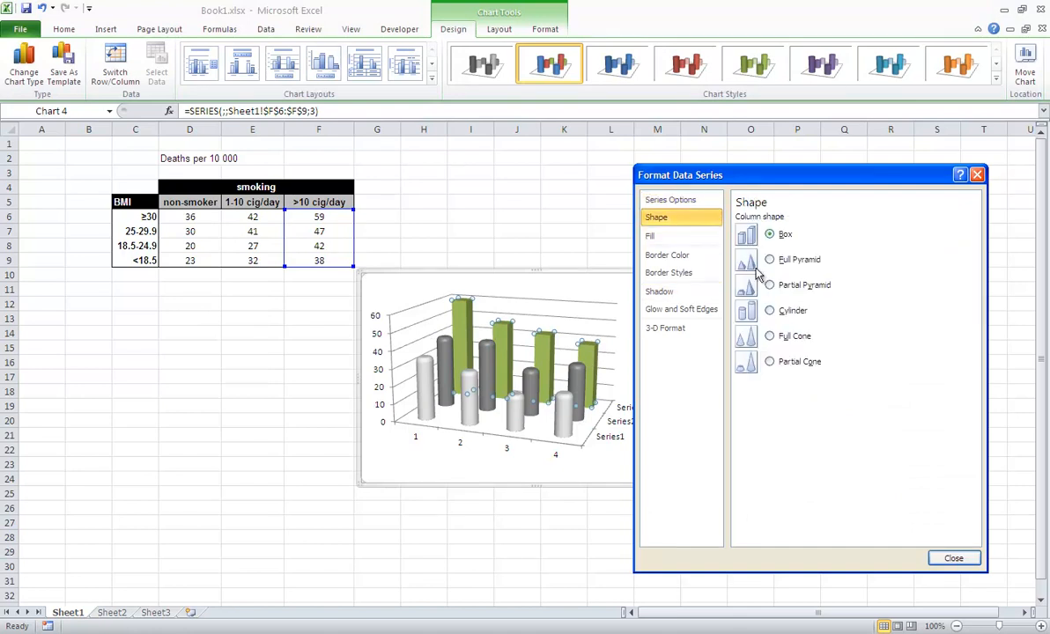
Give the >10 cig/day series a solid fill in a custom dark grey, RGB 75, 75, 75
click(674, 238)
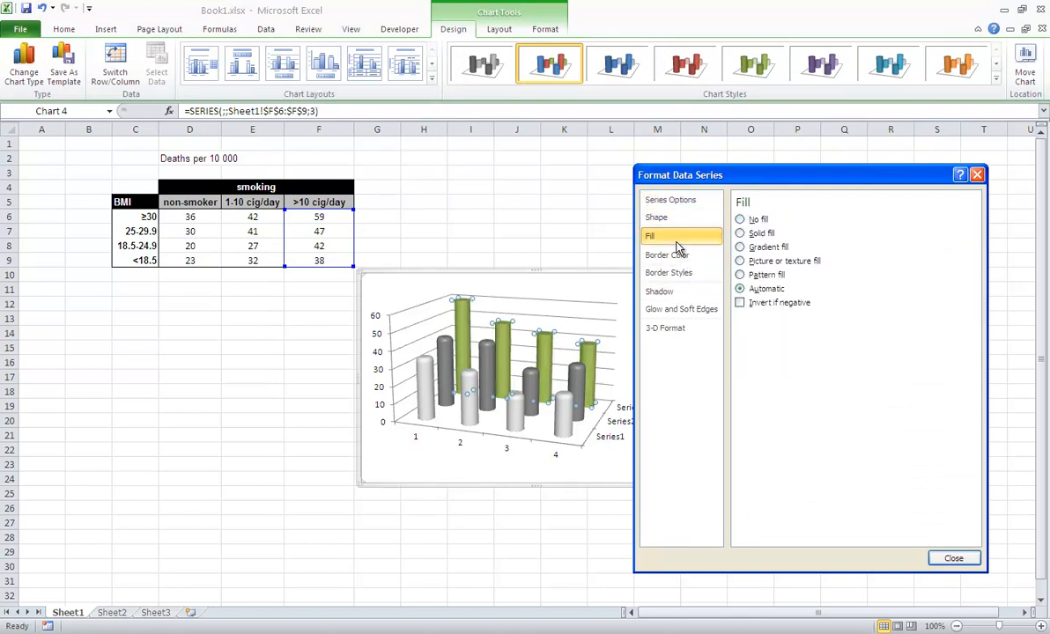
click(741, 234)
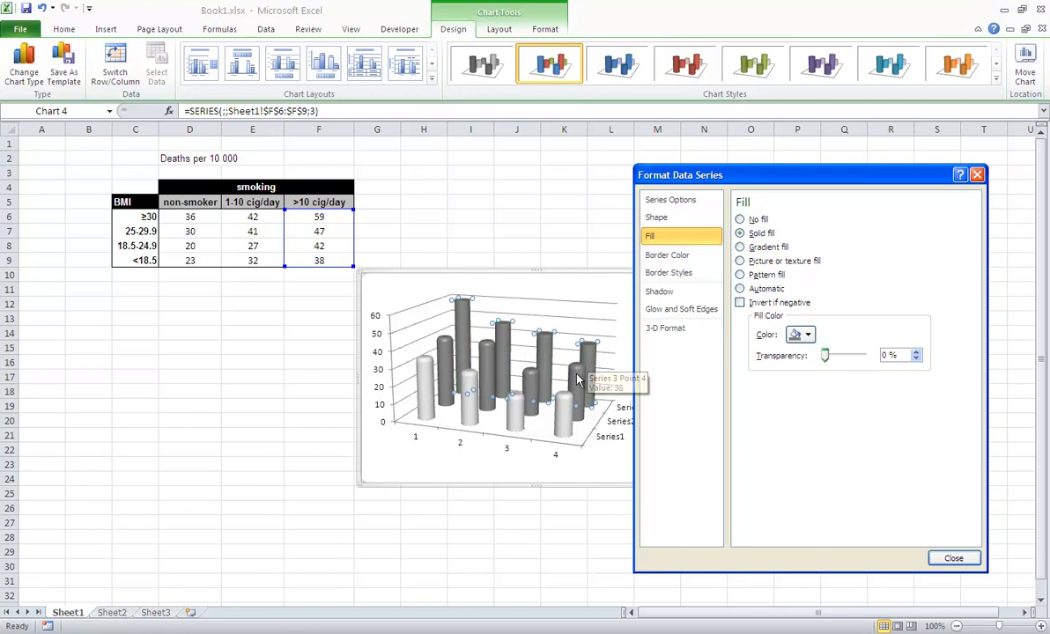
click(804, 336)
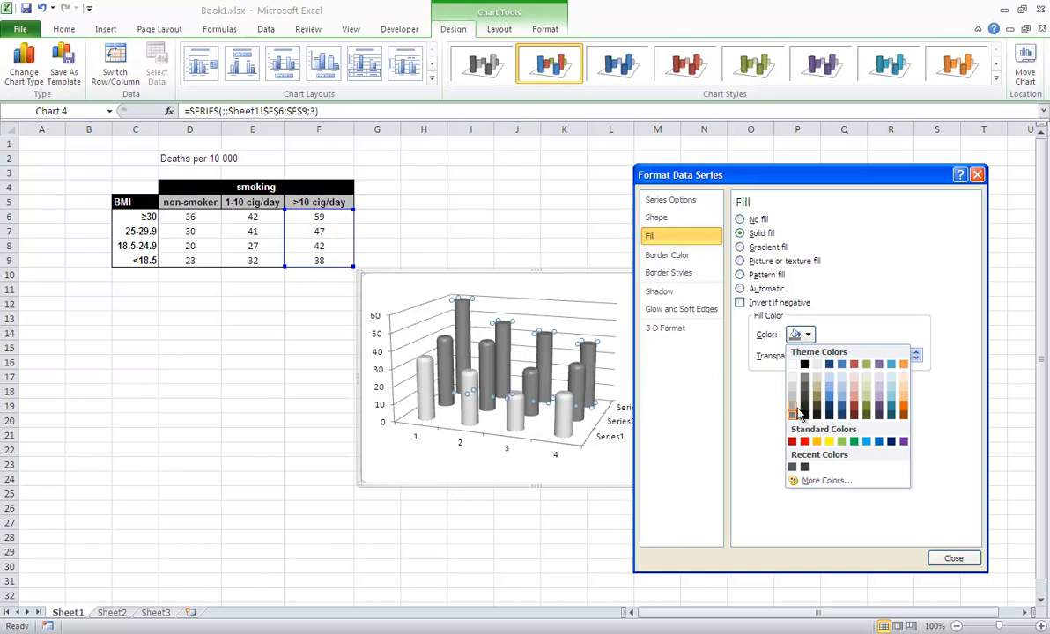
click(825, 481)
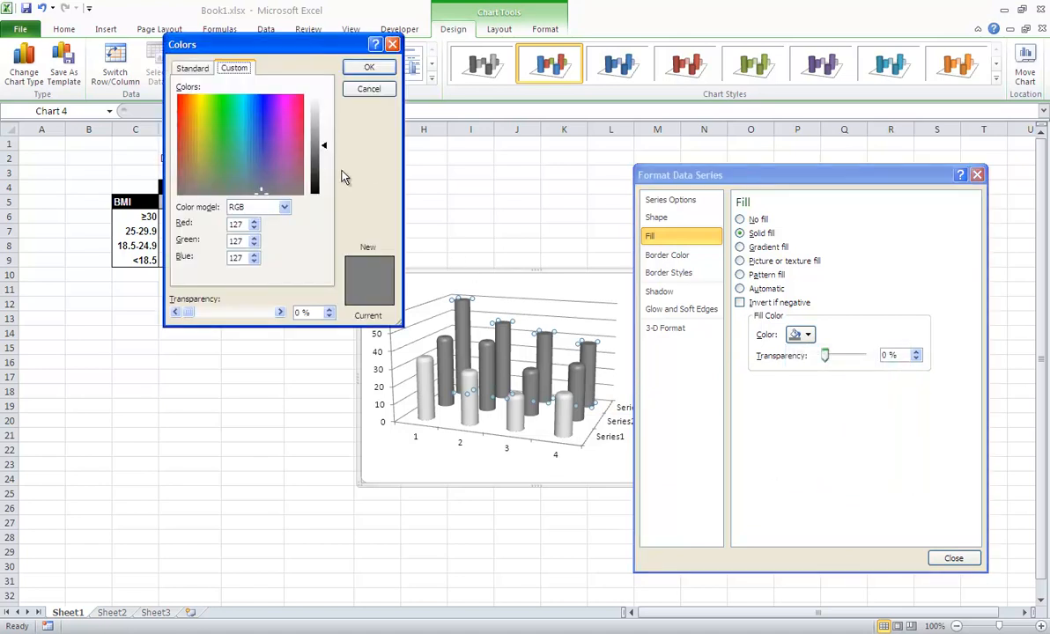
drag(322, 164, 320, 160)
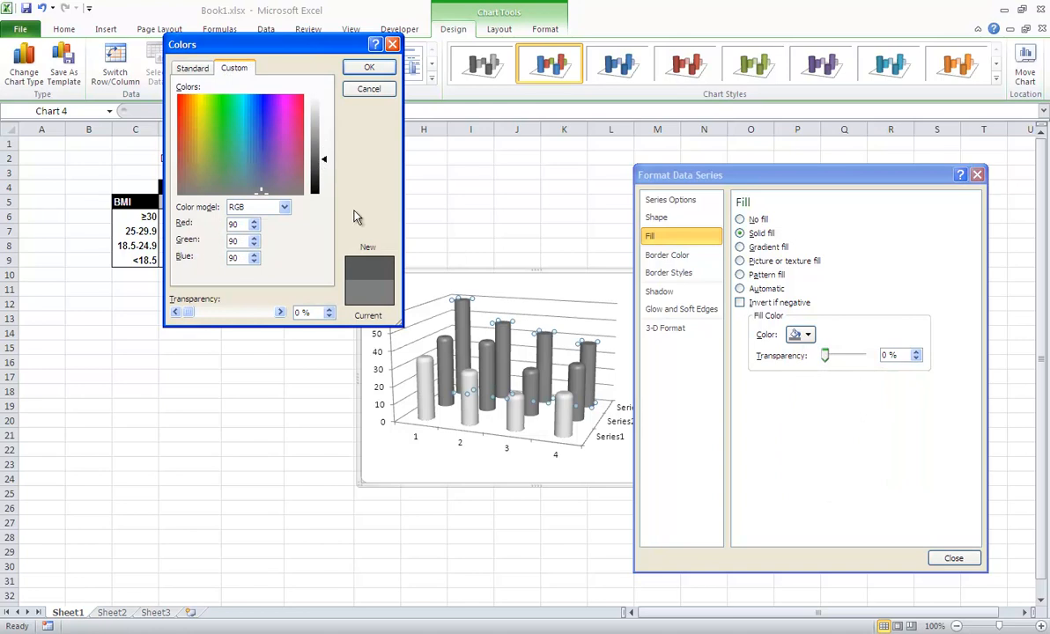
click(317, 171)
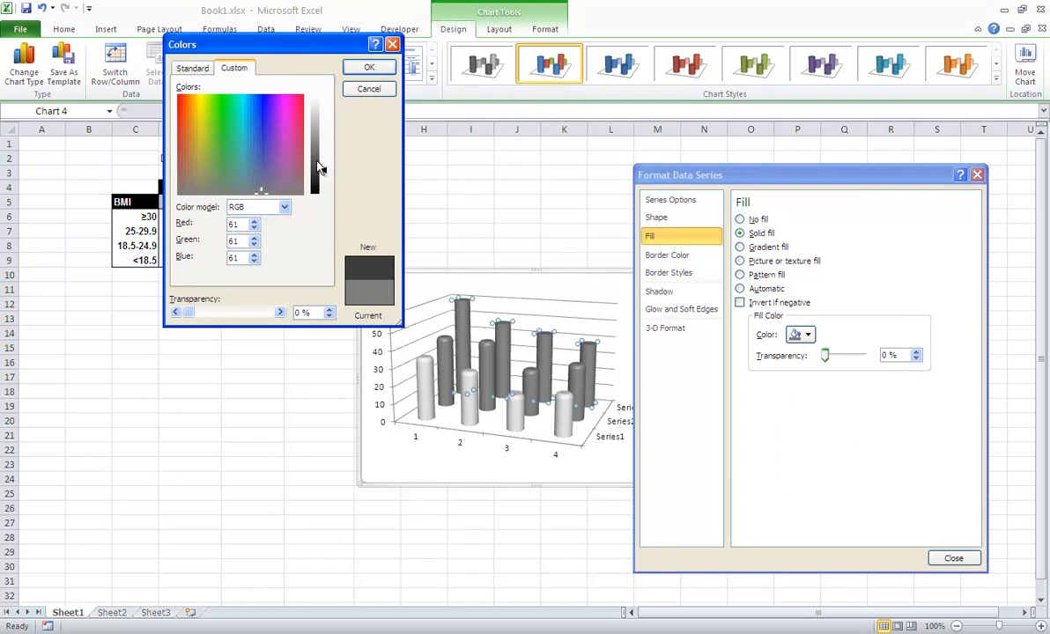
click(319, 167)
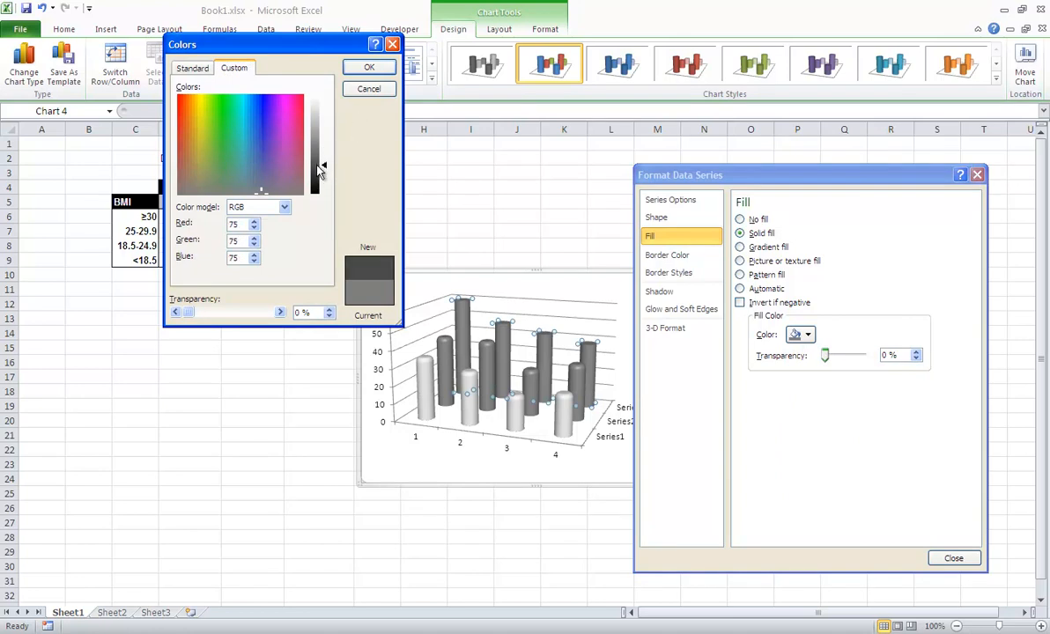
click(366, 67)
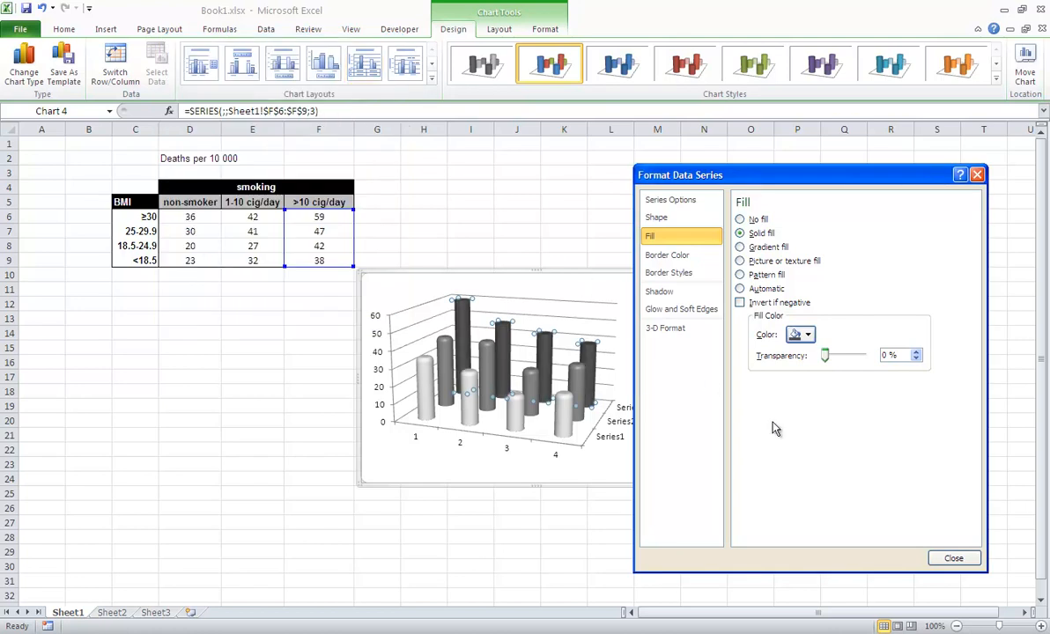
Apply a Circle top bevel to the >10 cig/day cylinders and finish formatting that series
click(670, 328)
click(800, 241)
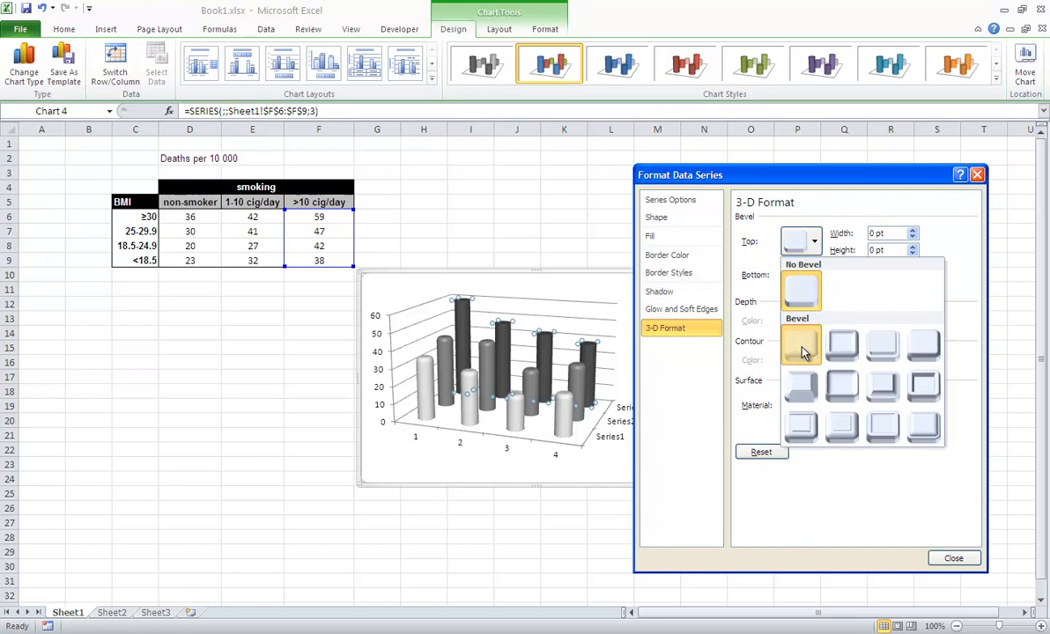
click(803, 350)
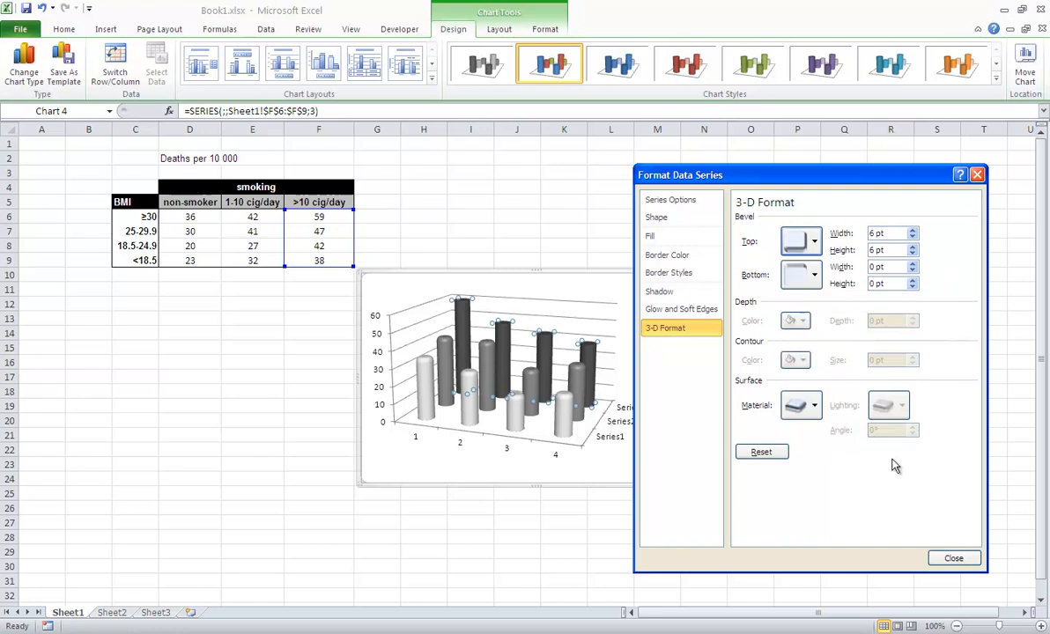
click(954, 558)
click(859, 509)
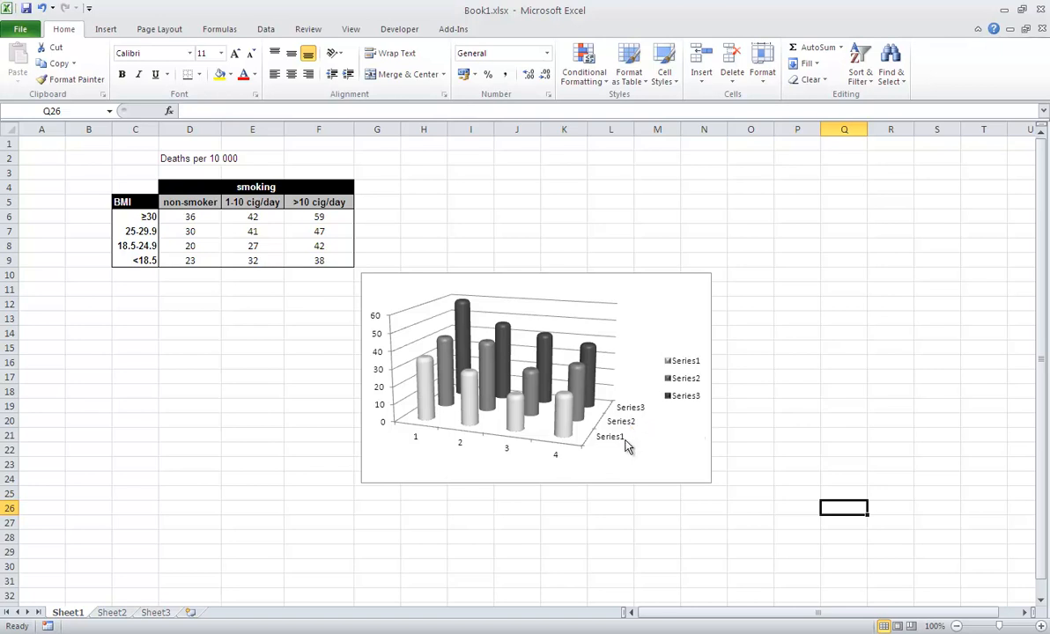
Delete the legend from the 3-D column chart
click(683, 405)
click(685, 402)
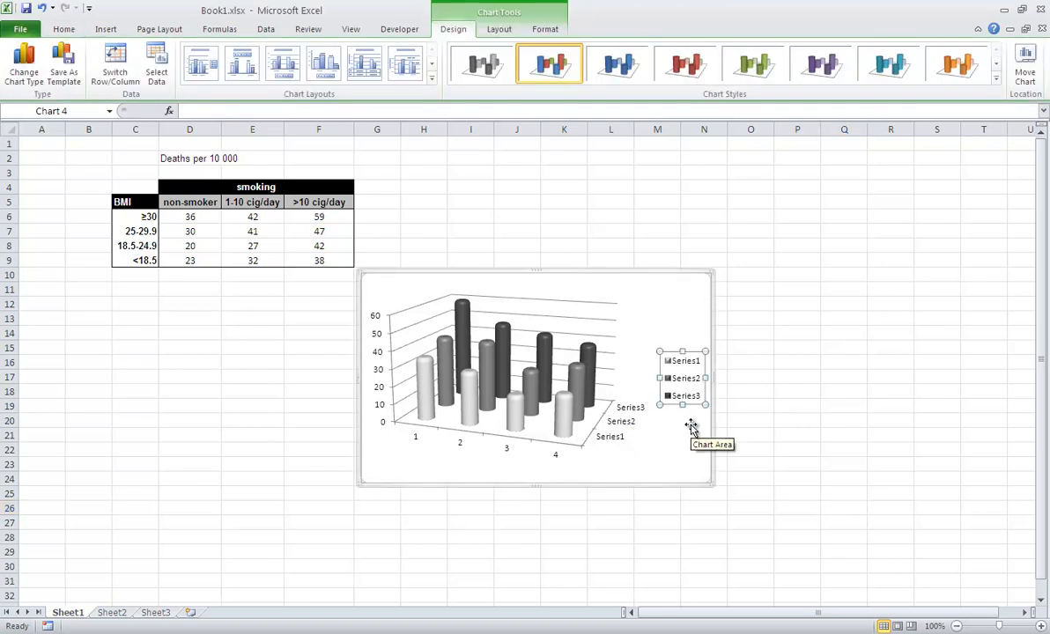
key(Delete)
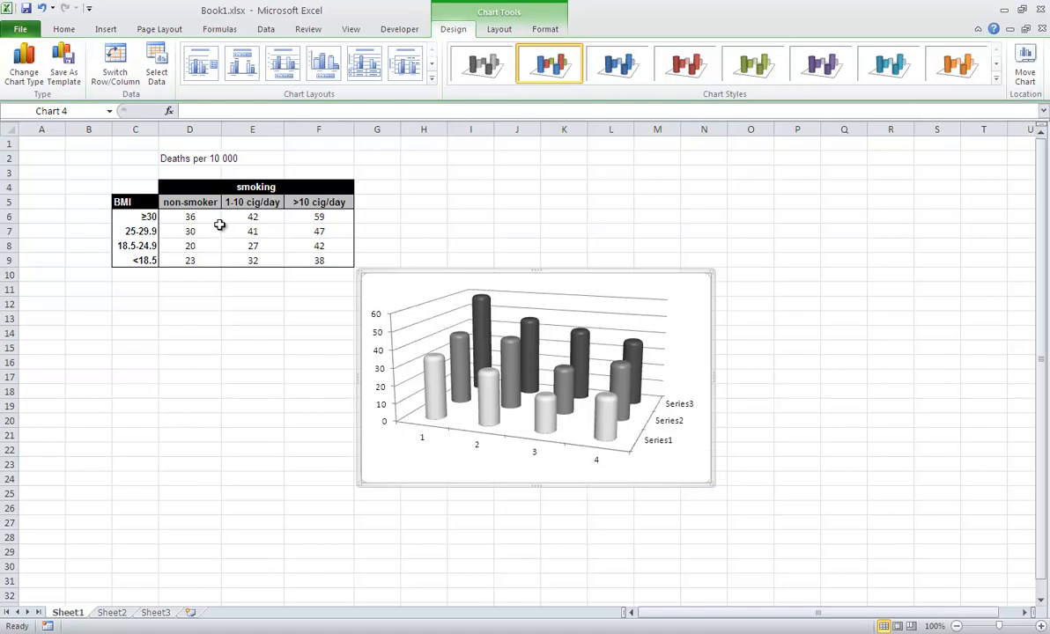
Set the name of Series1 in the chart's data source to reference cell D5, the non-smoker header
right_click(585, 397)
click(623, 452)
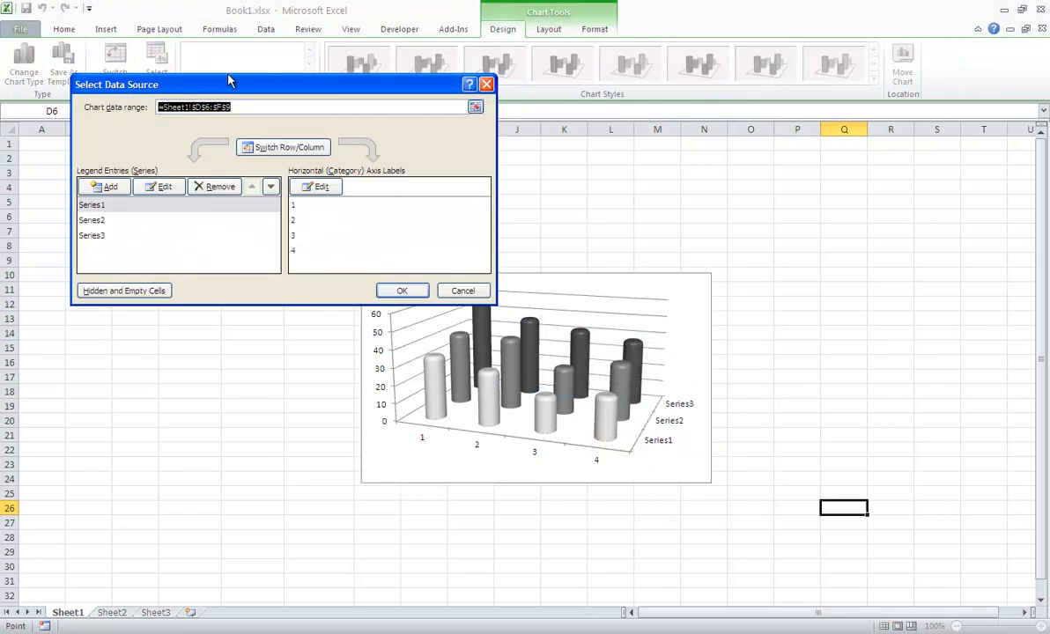
drag(228, 81, 634, 92)
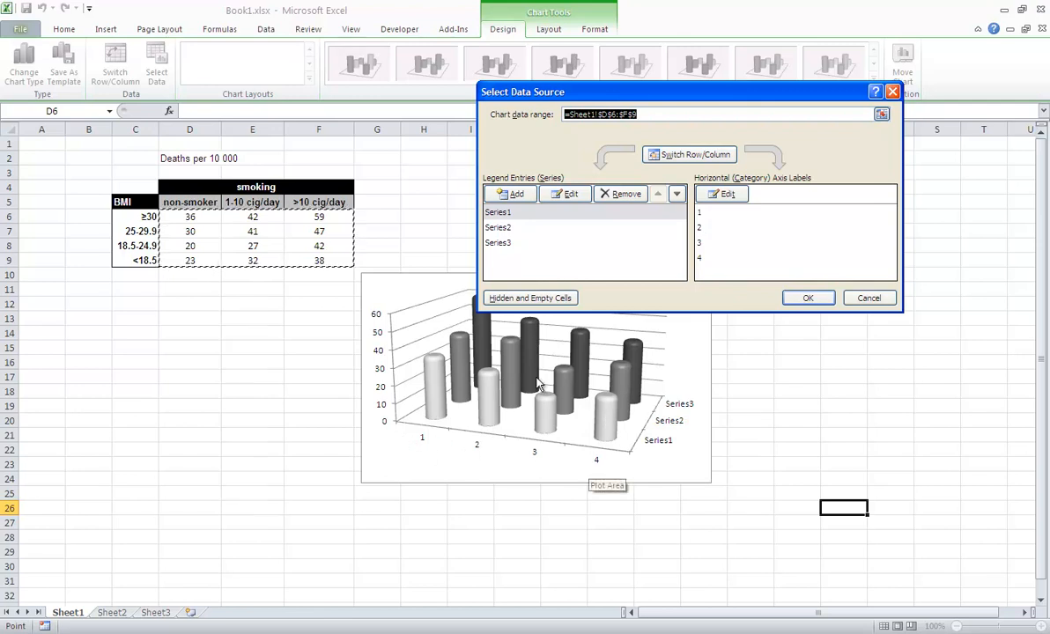
click(535, 213)
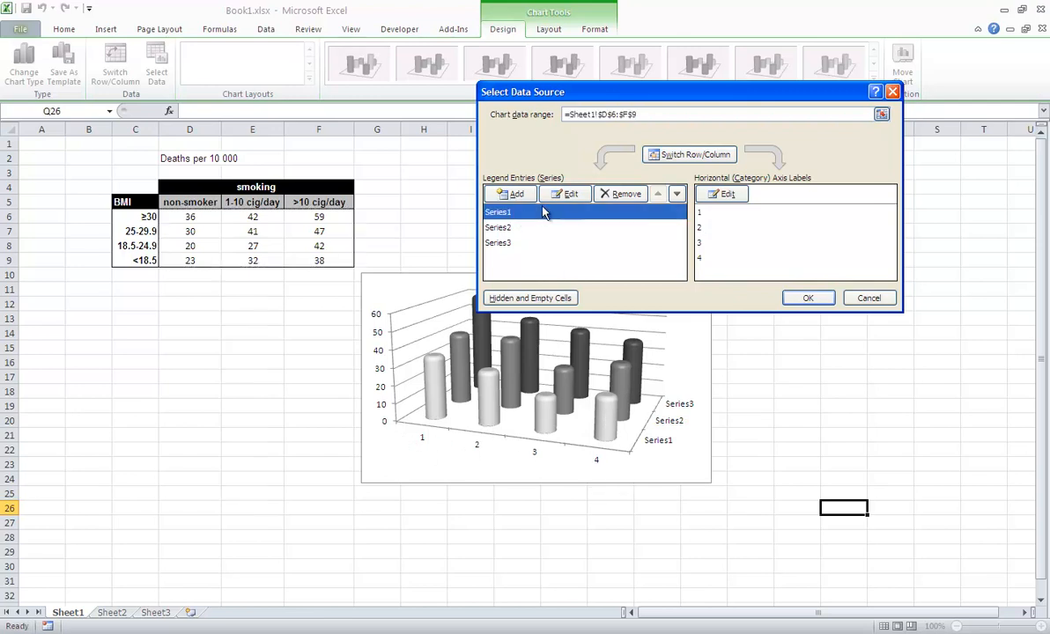
click(562, 196)
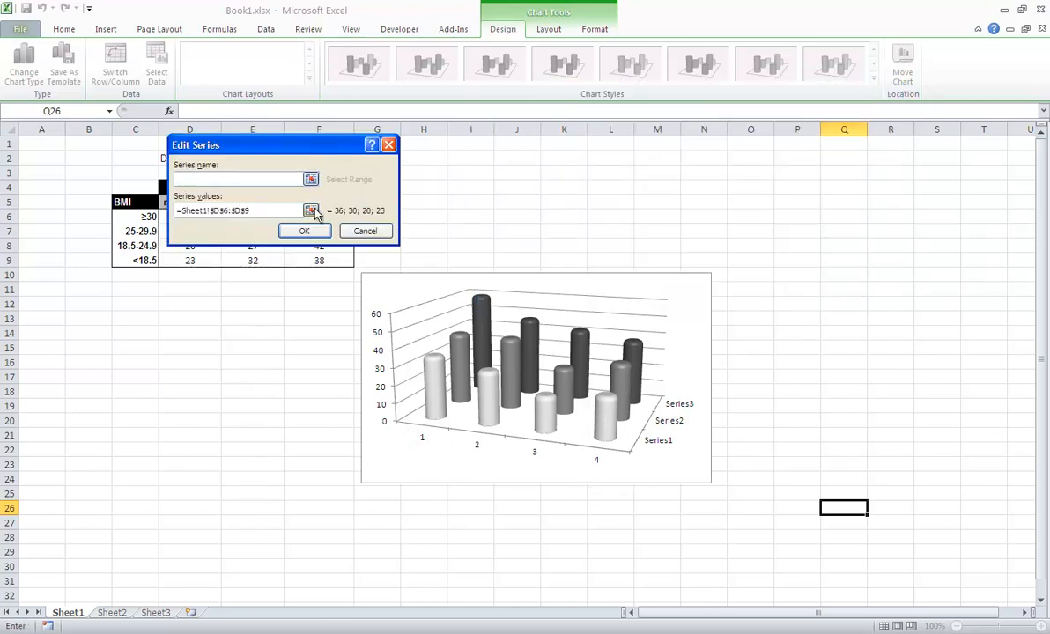
drag(273, 146, 442, 115)
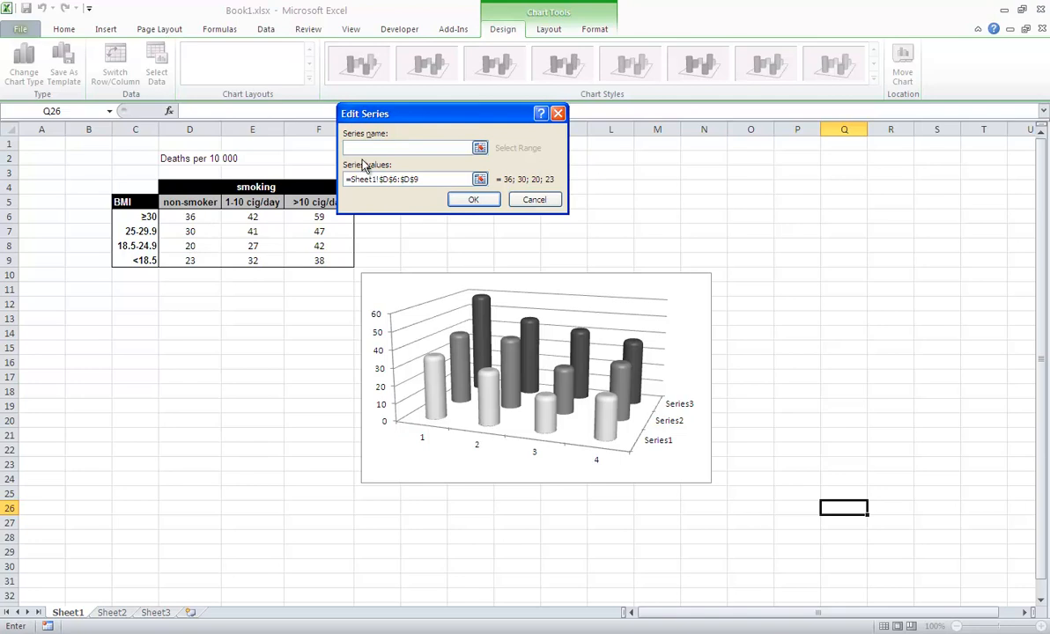
click(479, 149)
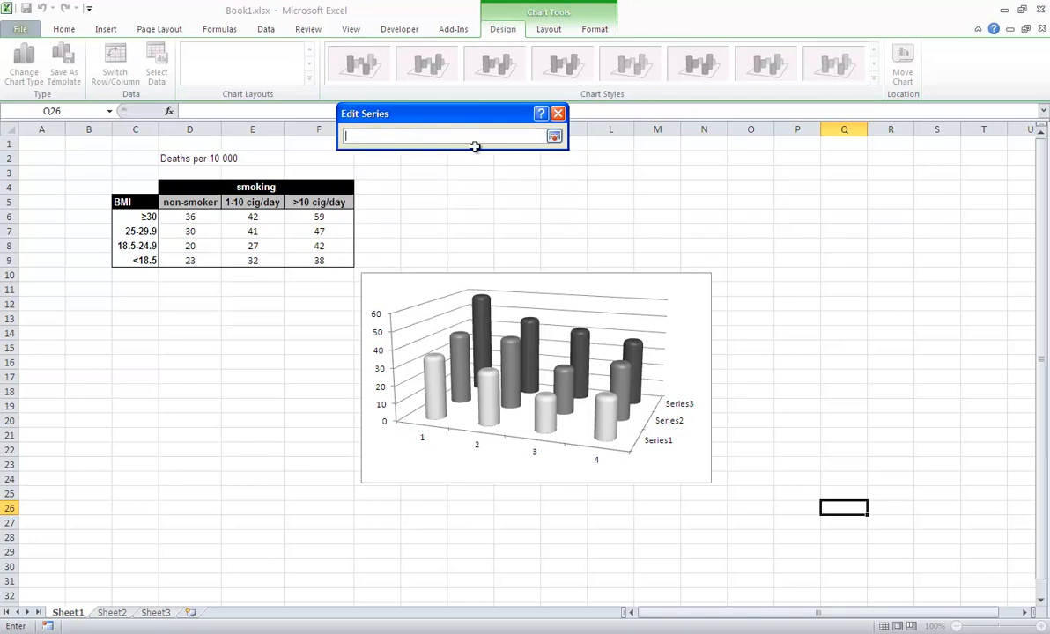
click(207, 201)
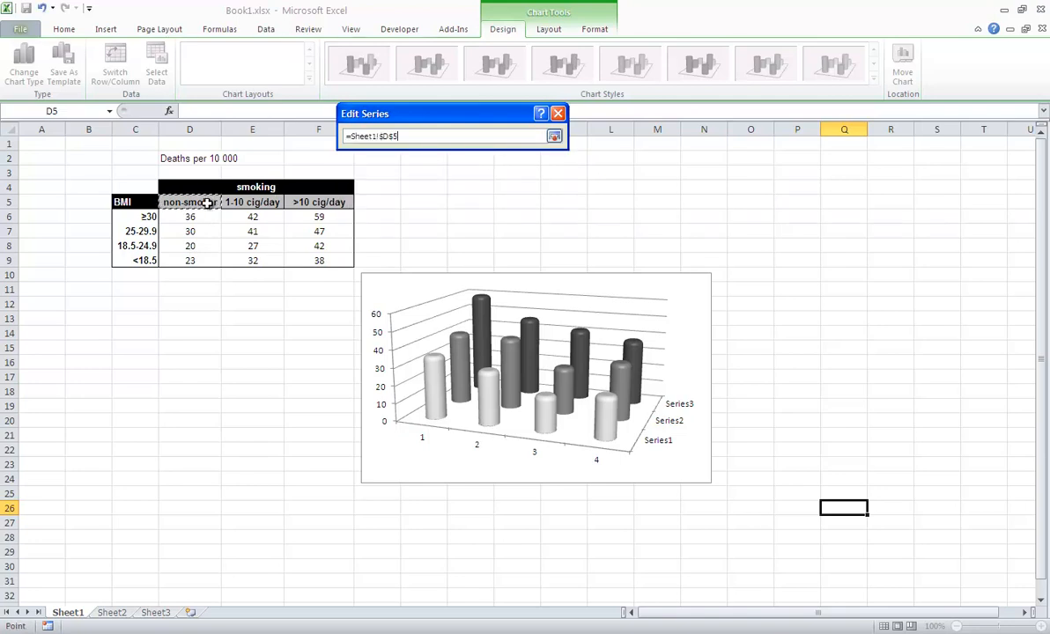
key(Return)
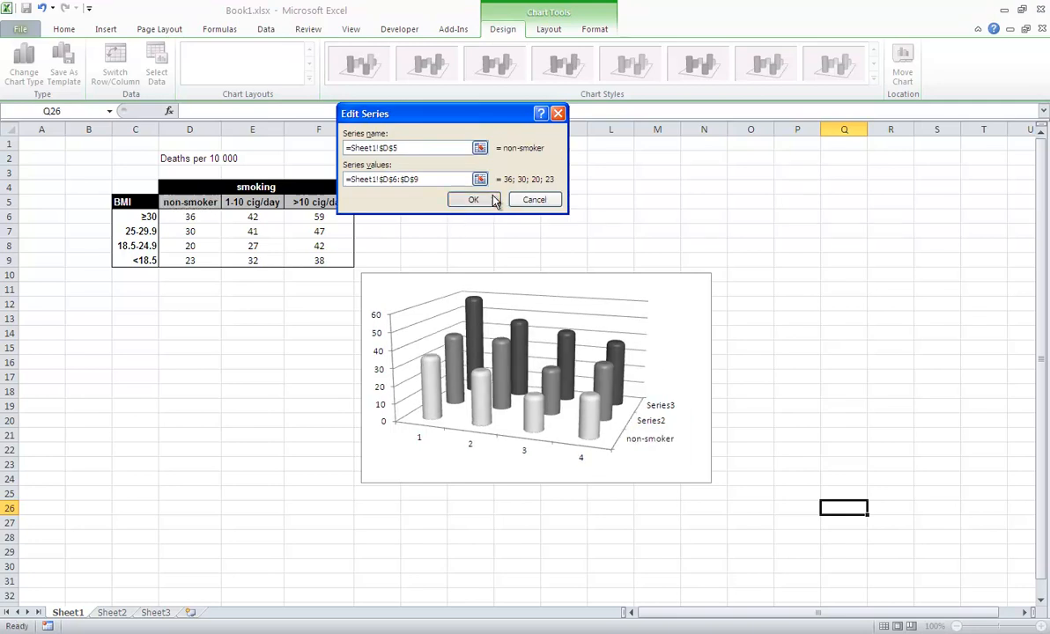
click(472, 200)
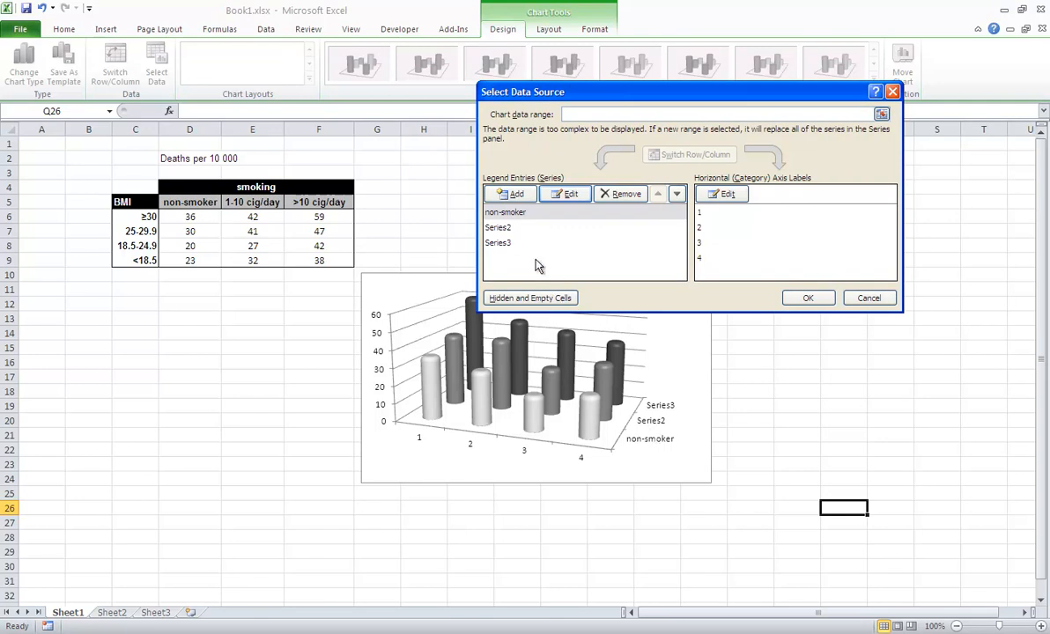
Set the name of Series2 to reference cell E5, the 1-10 cig/day header
click(511, 230)
click(564, 193)
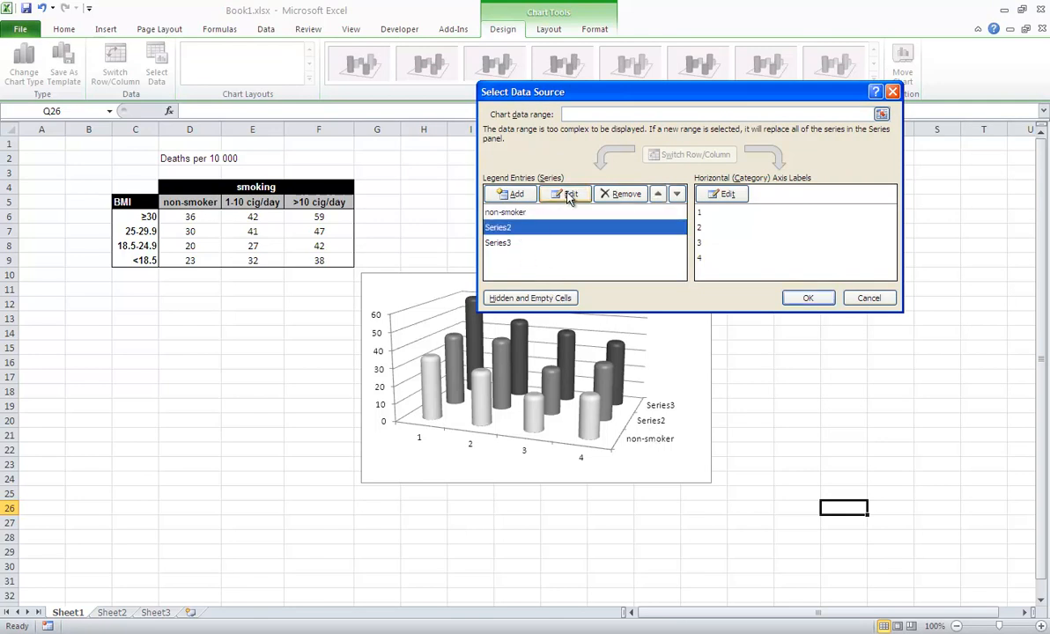
click(480, 148)
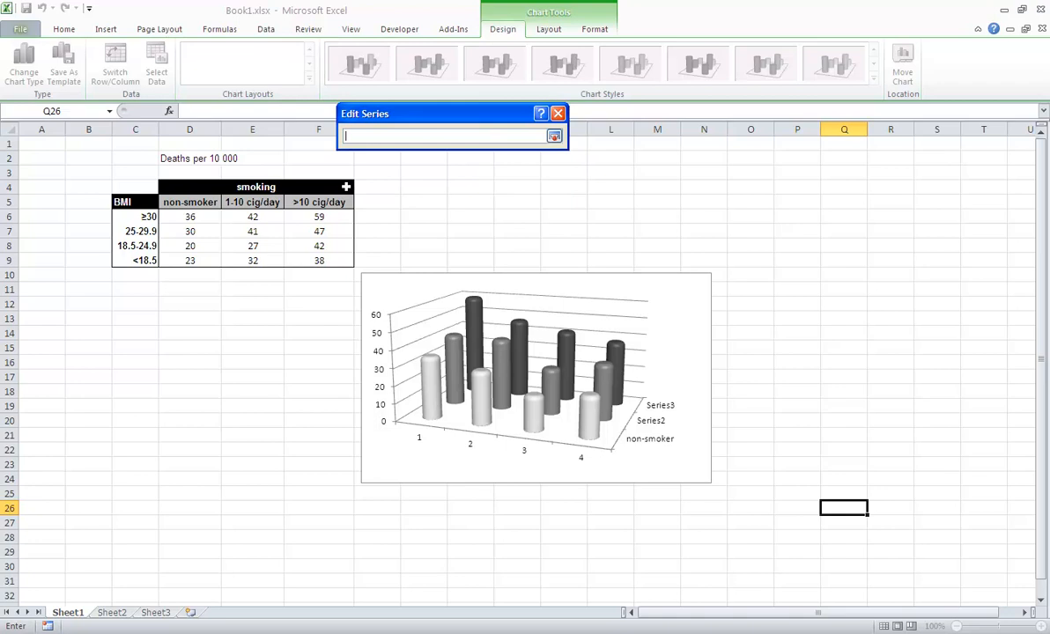
click(268, 201)
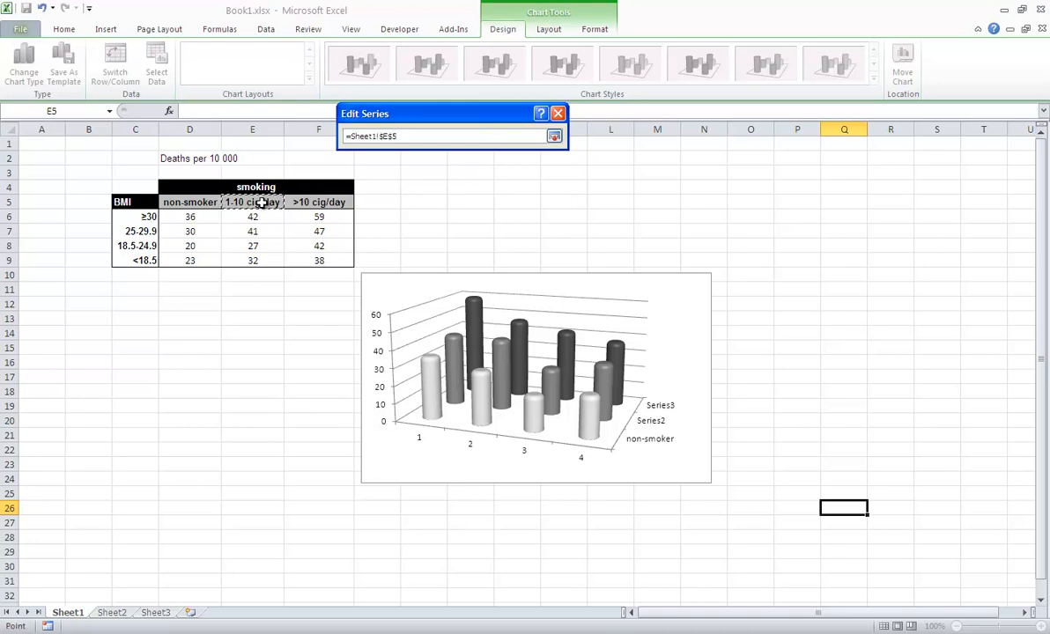
key(Return)
key(Return)
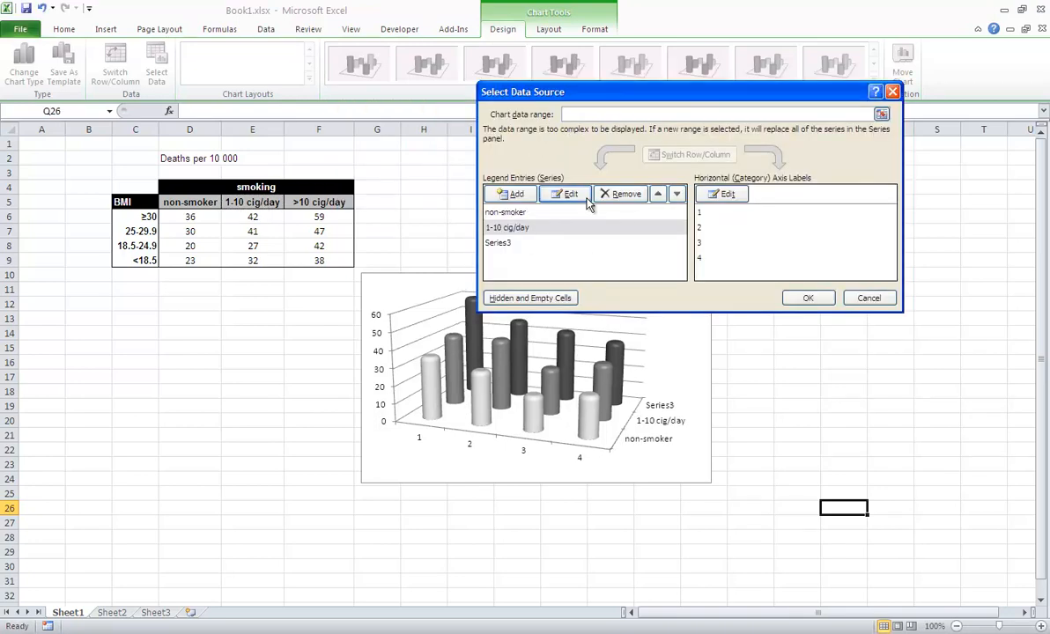
Set the name of Series3 to reference cell F5, the >10 cig/day header, and apply the data source changes
click(555, 244)
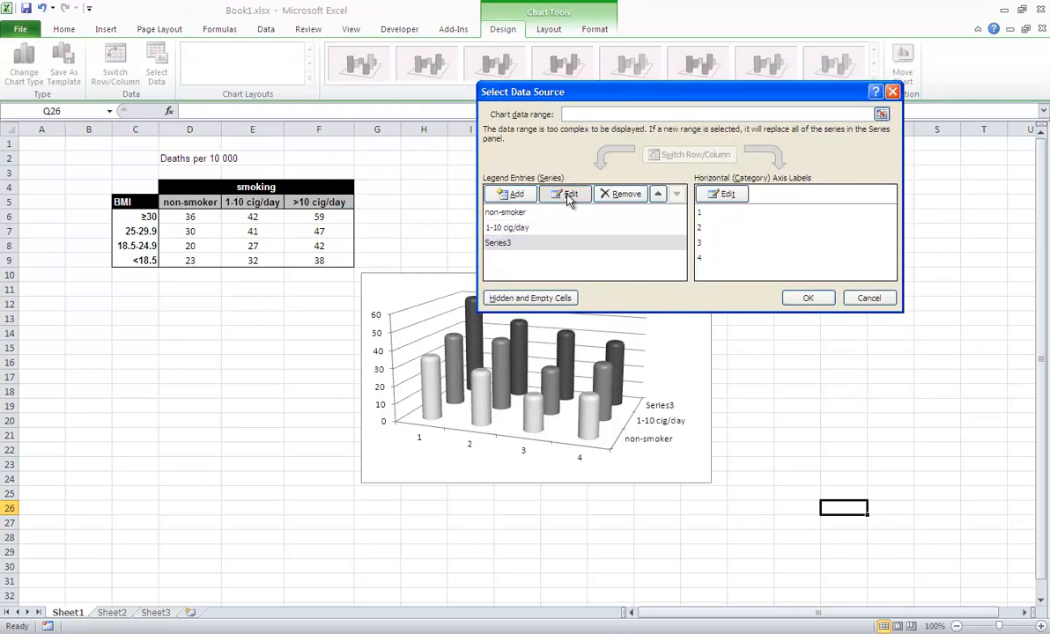
click(565, 194)
click(479, 147)
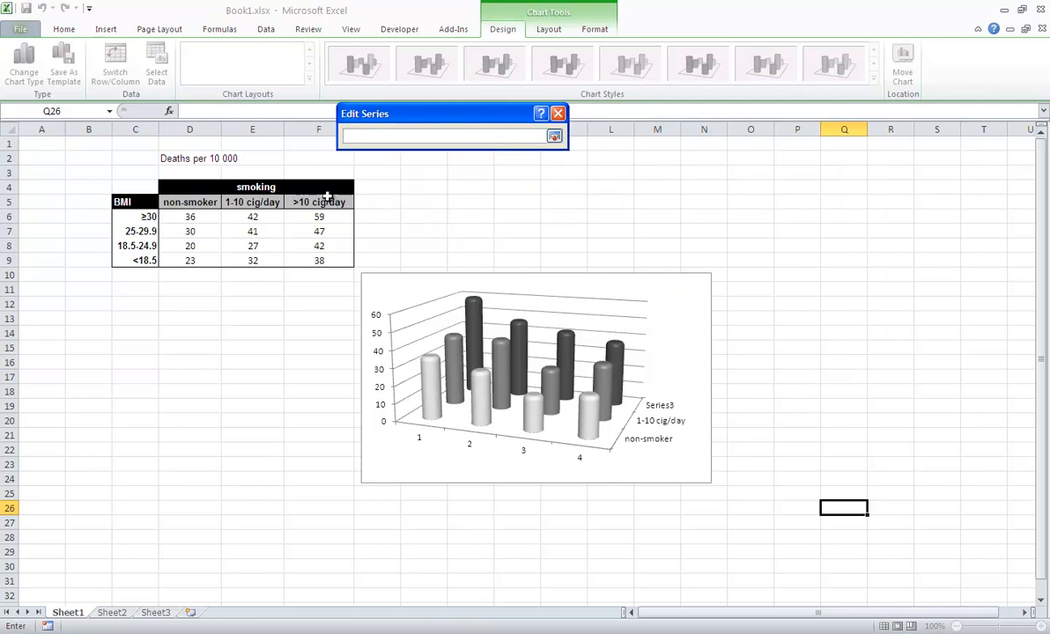
click(323, 202)
key(Return)
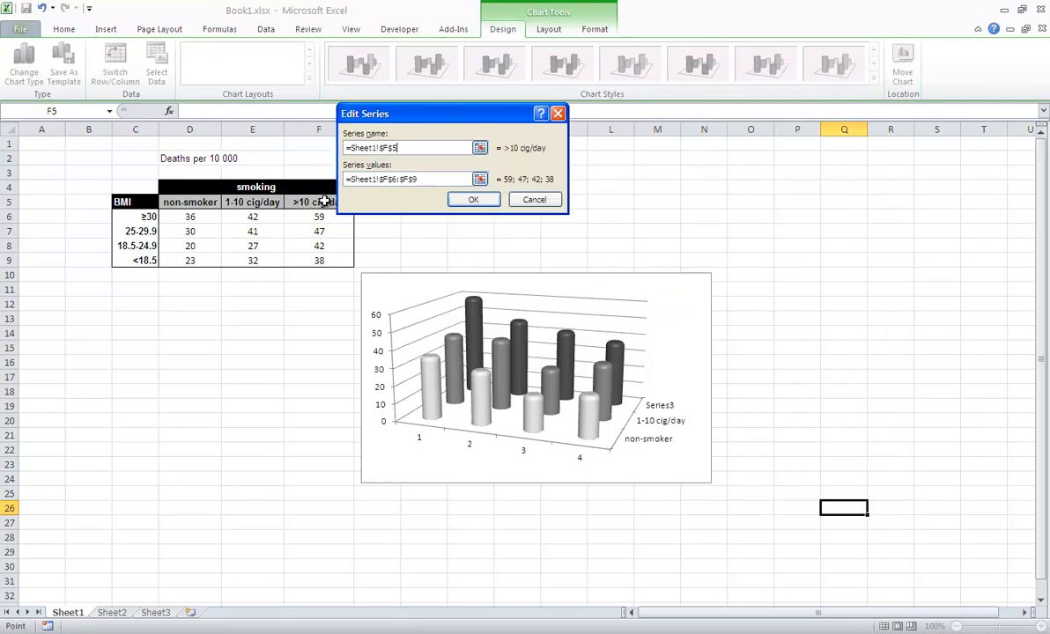
key(Return)
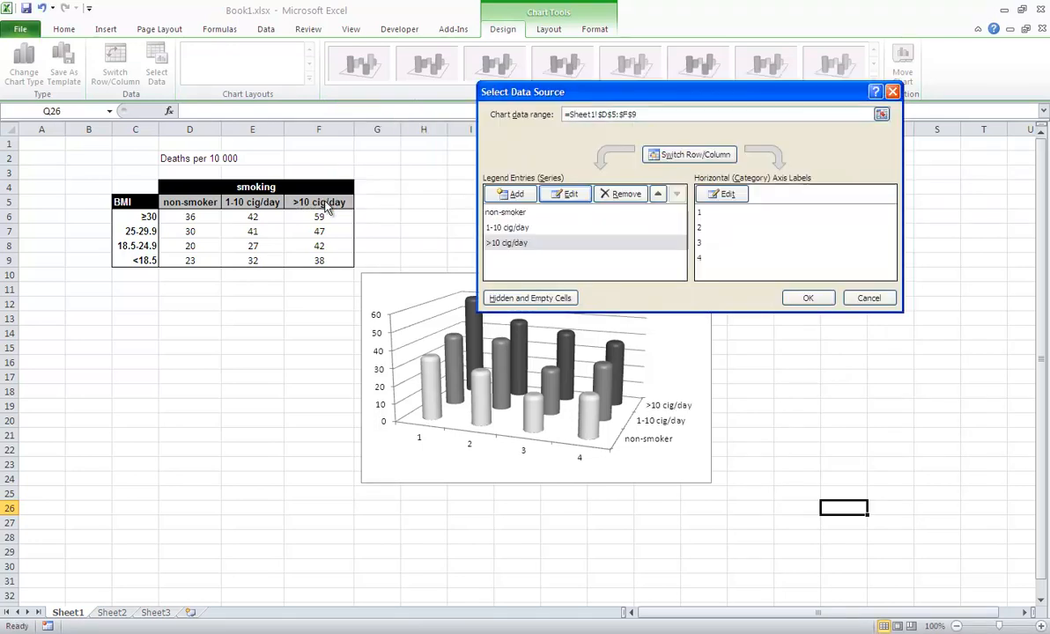
click(806, 298)
click(803, 364)
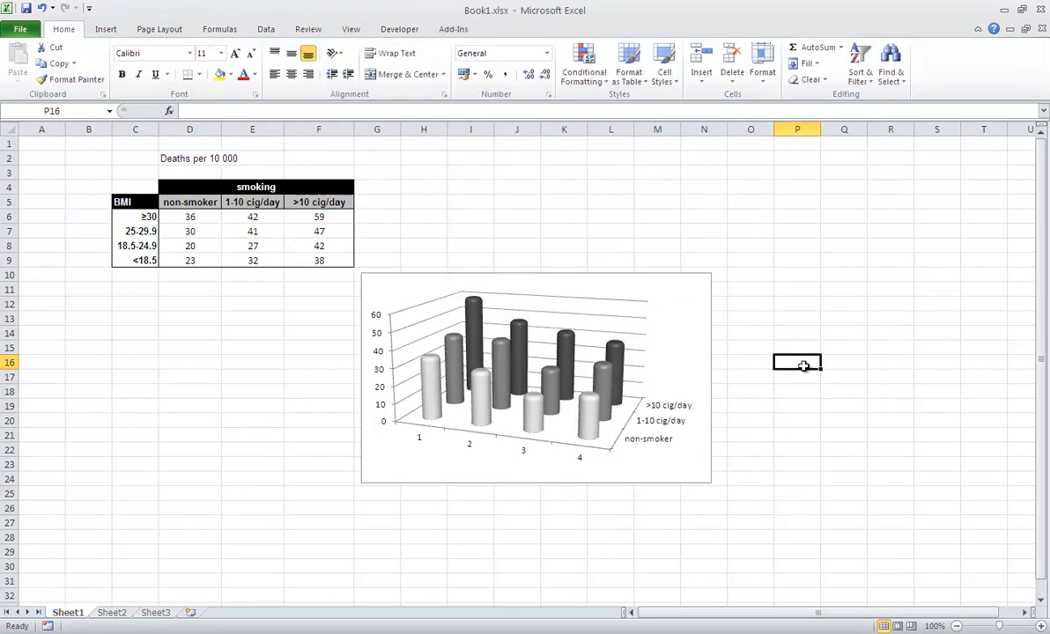
Try changing the header in cell D5 to "smoker" to test its link to the chart, and undo the change
click(181, 198)
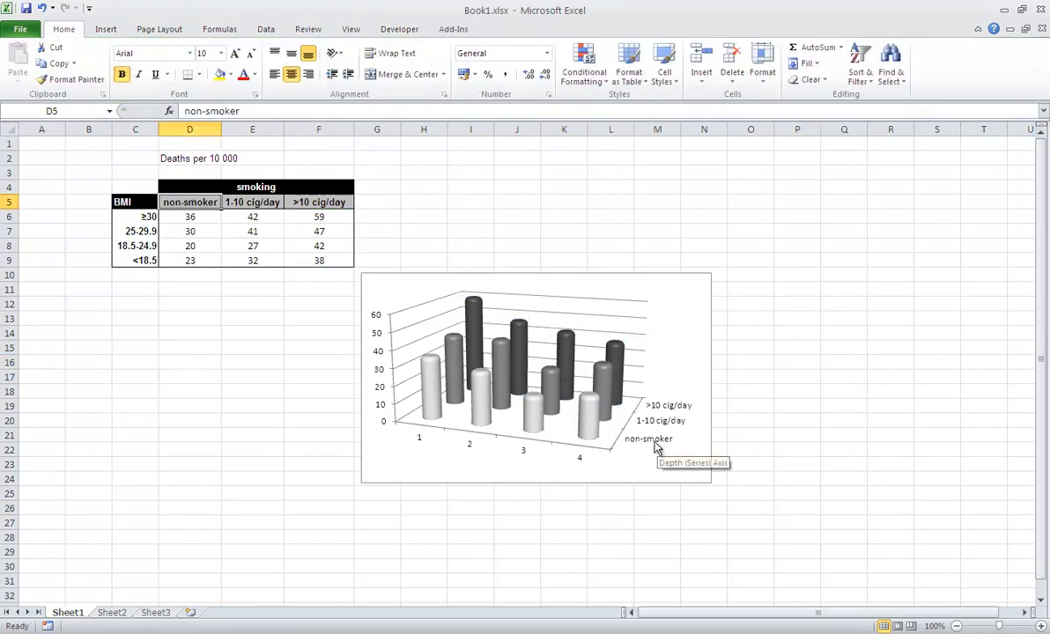
text(smoker)
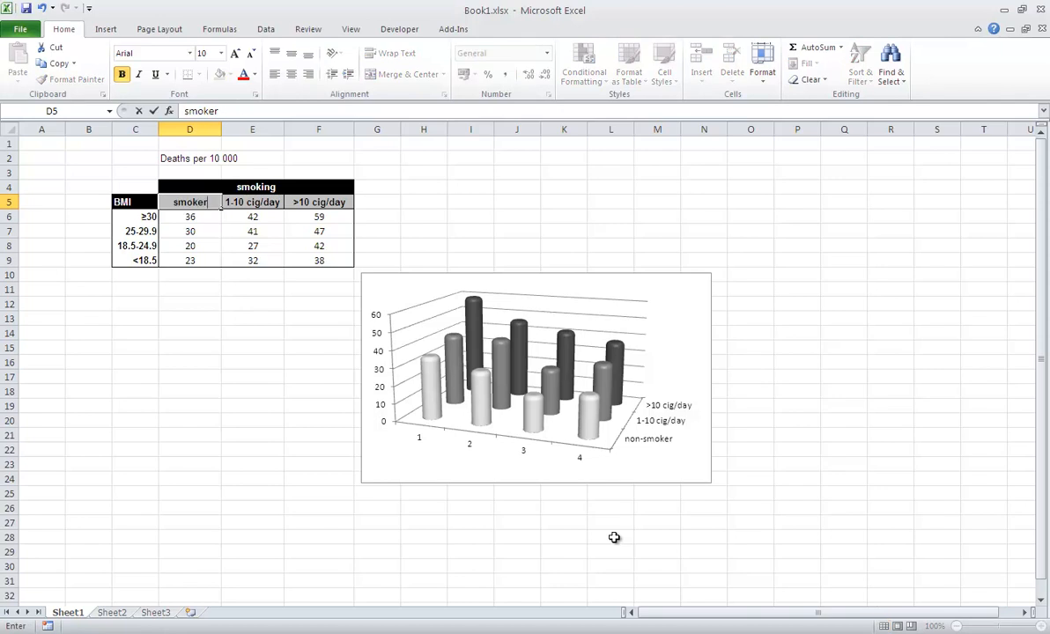
key(Return)
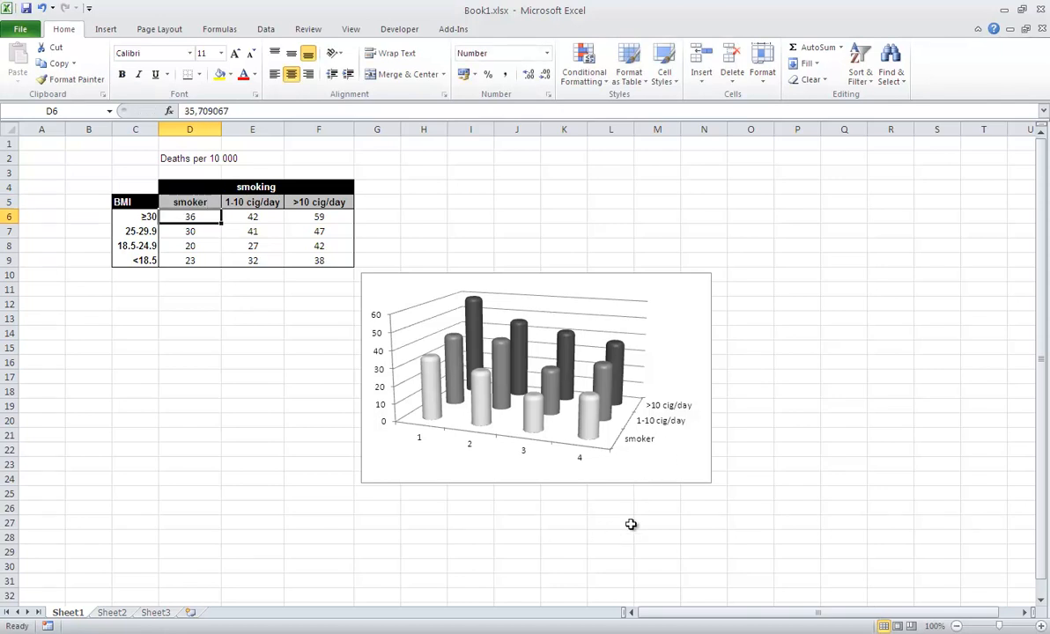
key(ctrl+z)
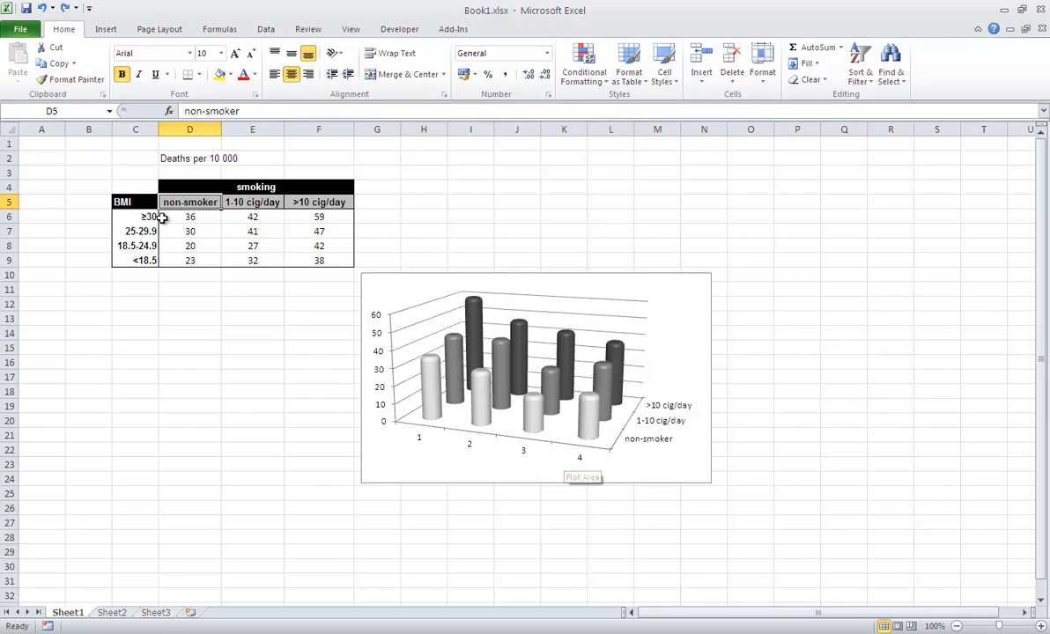
Set the chart's horizontal category labels to the BMI ranges in C6:C9 and apply the data source change
right_click(504, 432)
click(551, 491)
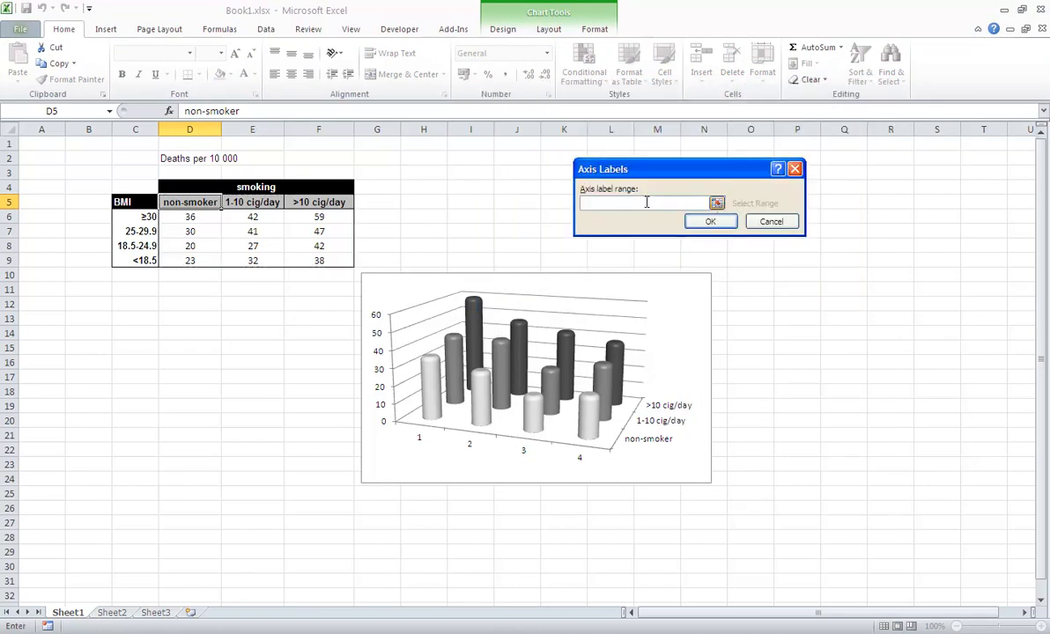
click(717, 202)
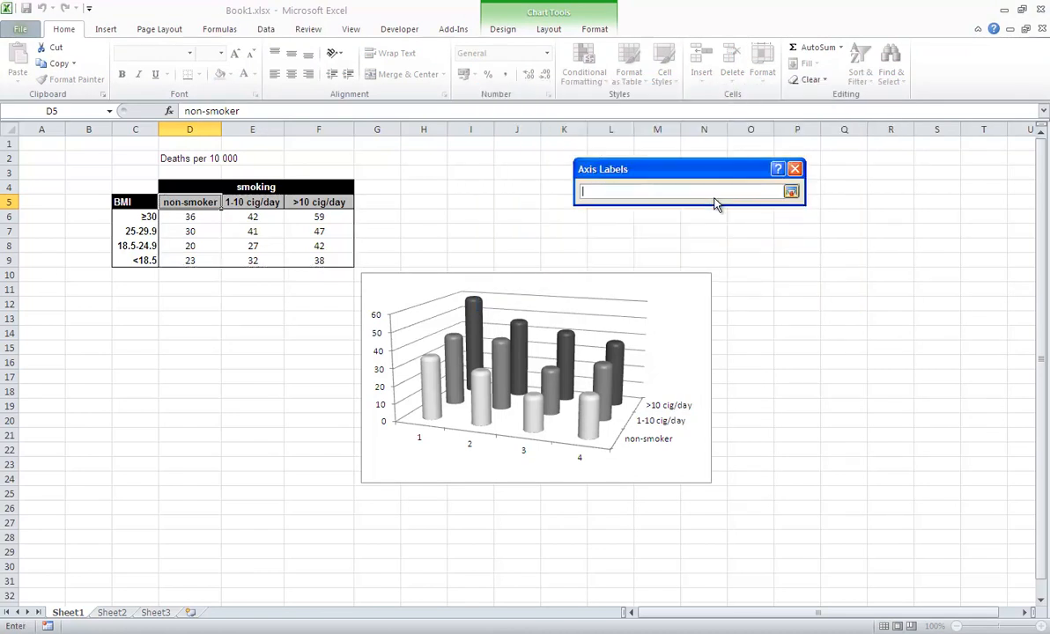
drag(143, 216, 150, 251)
key(Return)
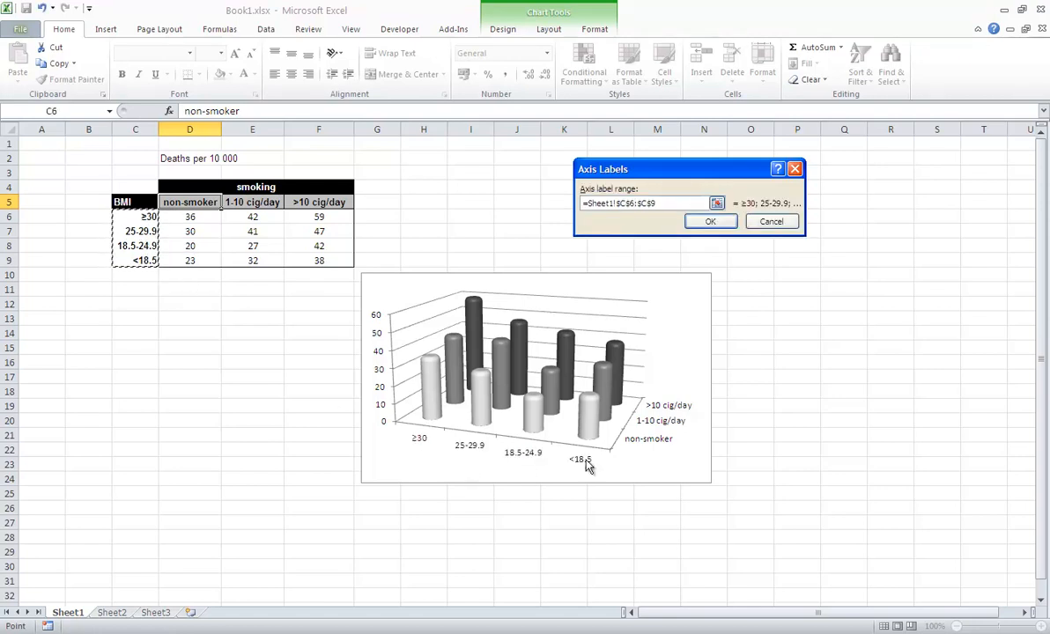
click(710, 221)
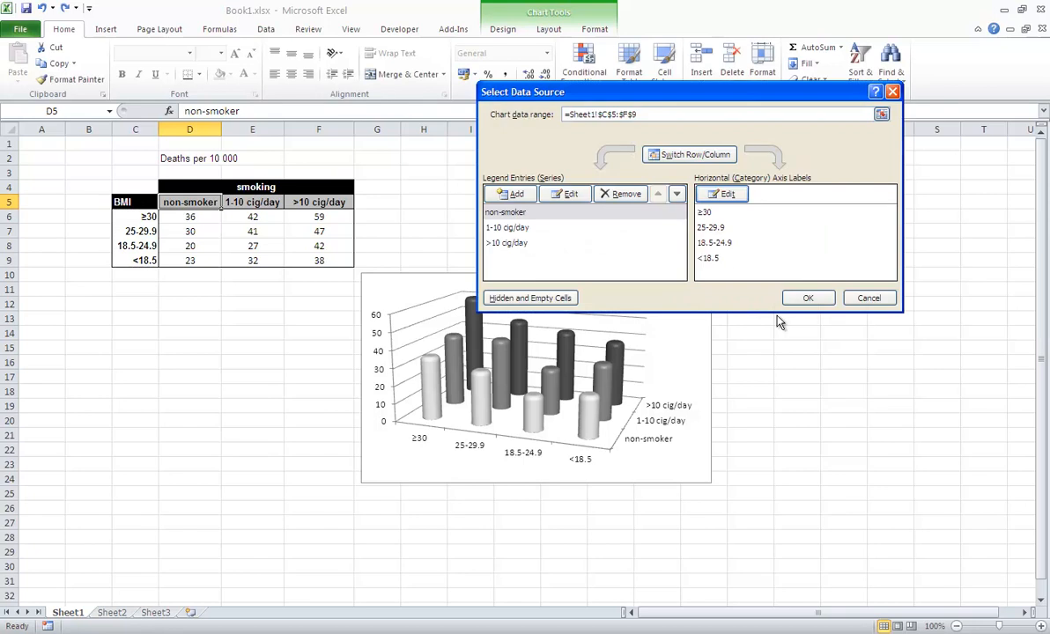
click(808, 300)
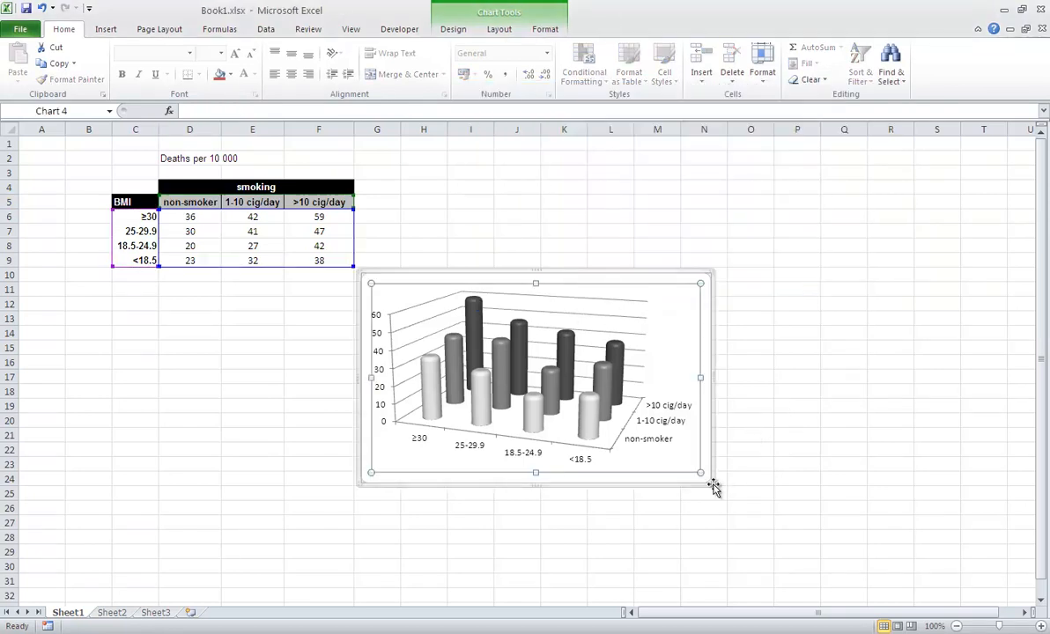
Enlarge the chart and format its depth axis series labels as bold, grey, 12-point text
drag(712, 483, 768, 508)
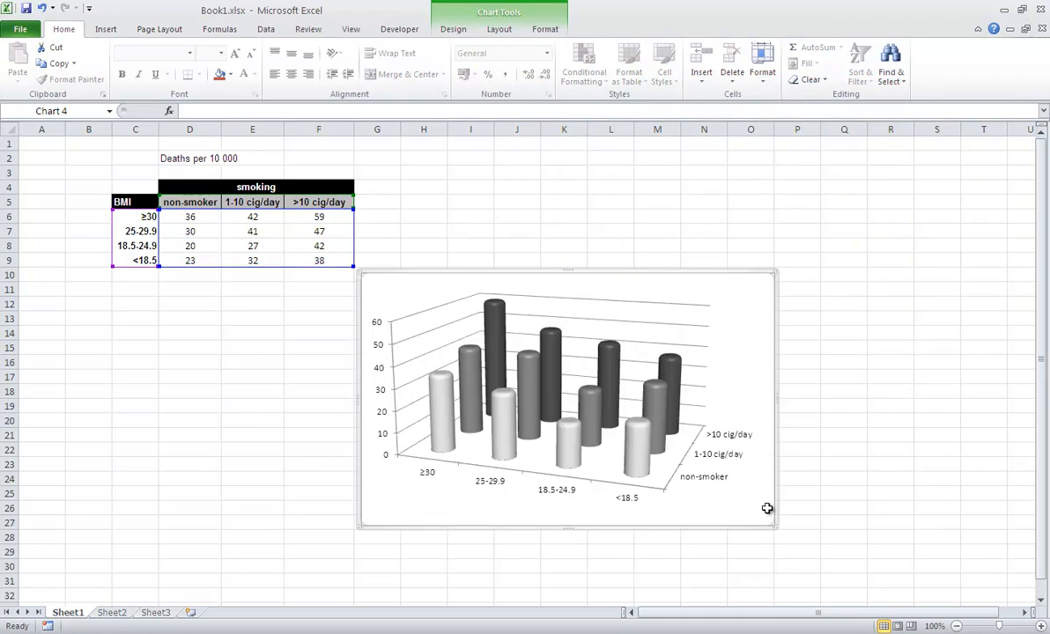
click(721, 481)
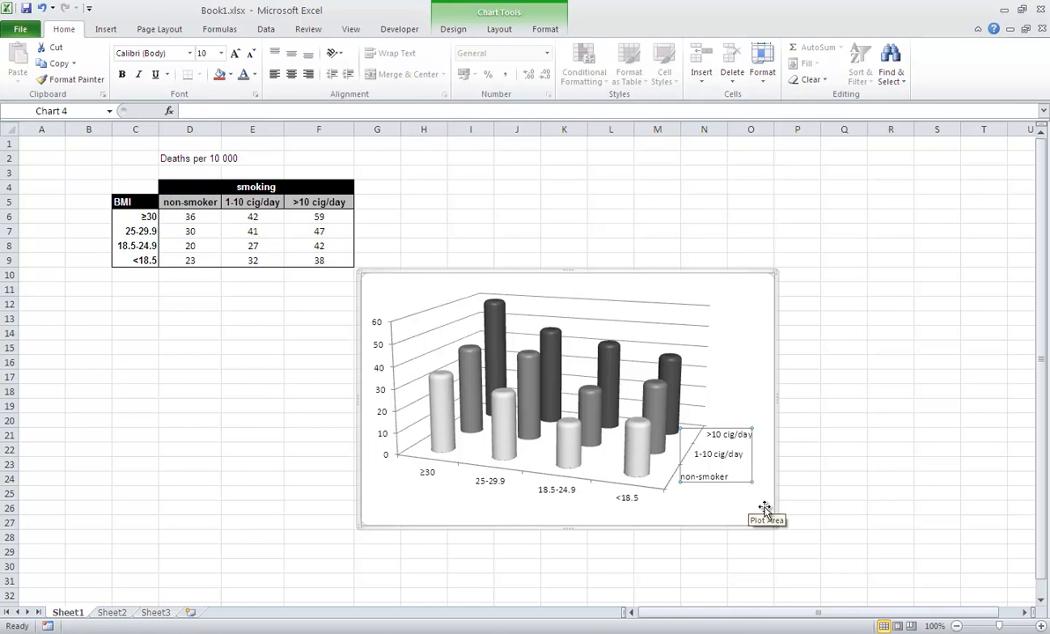
key(ctrl+b)
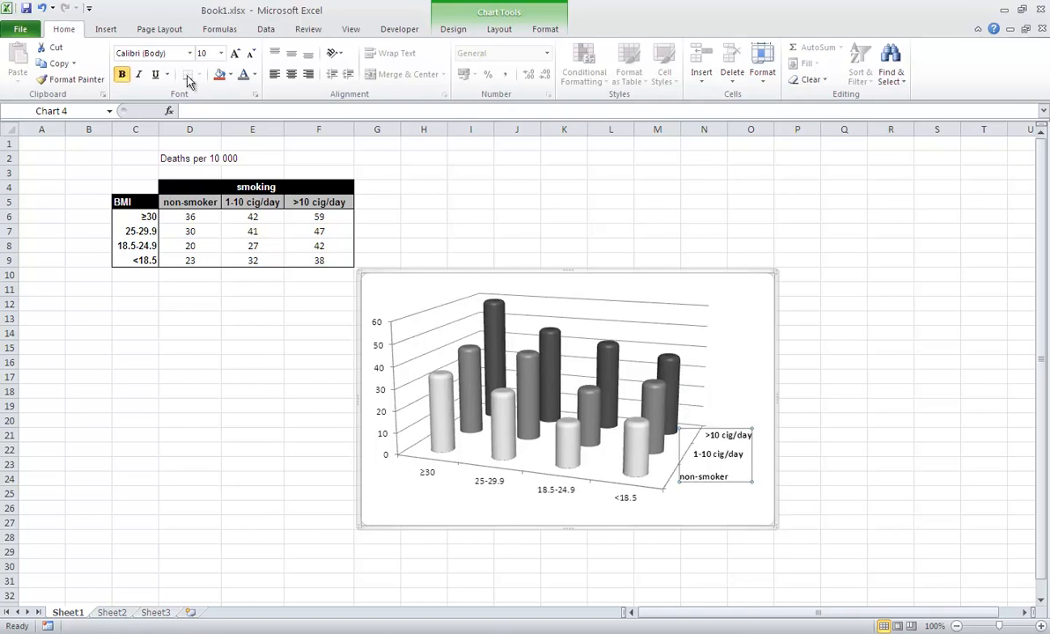
click(254, 75)
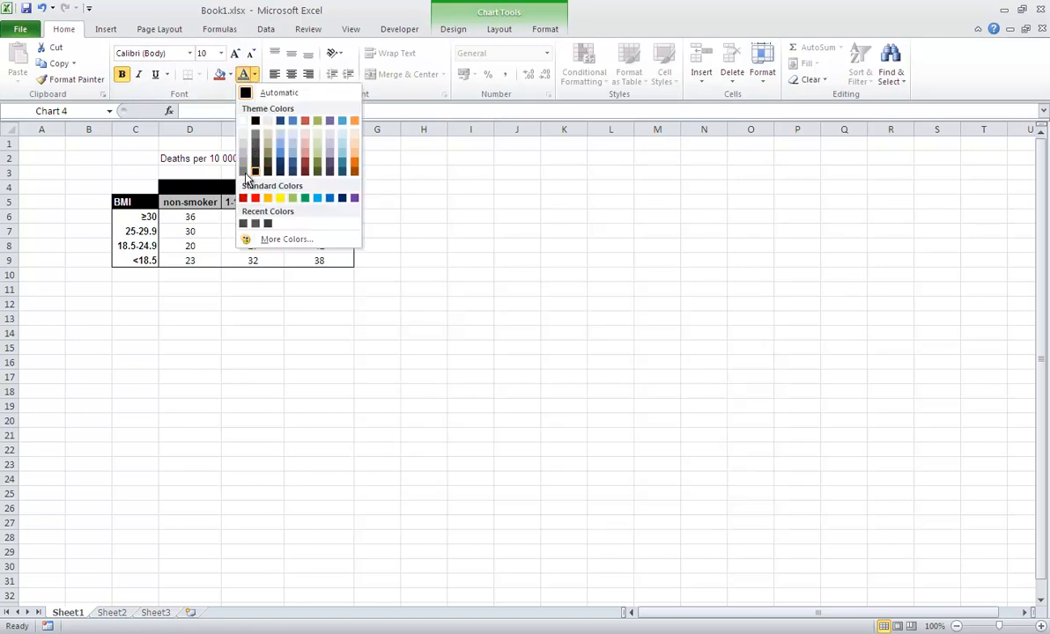
click(243, 173)
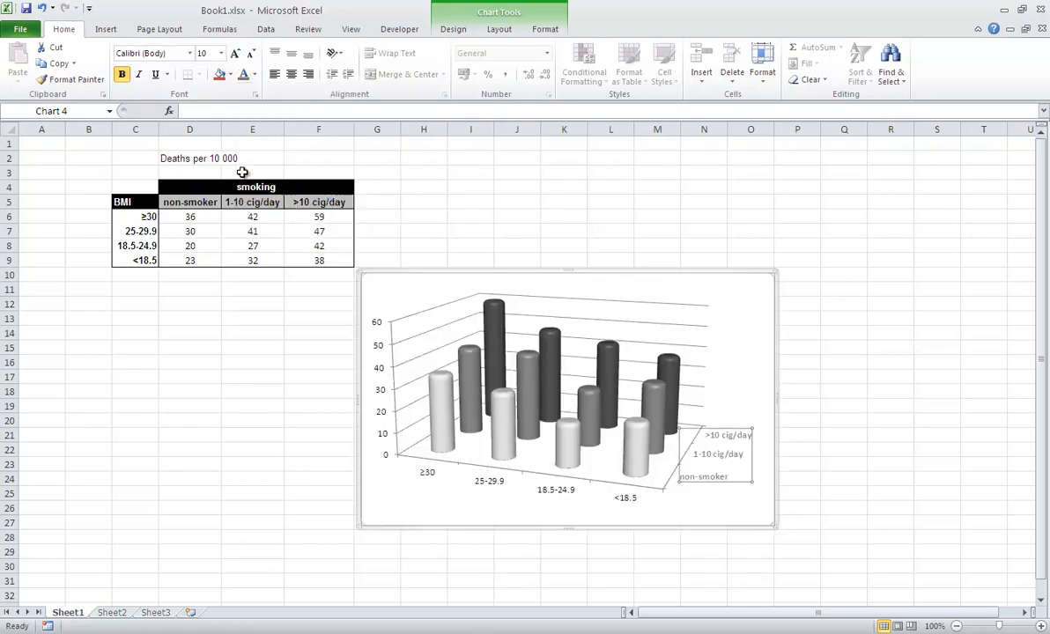
click(221, 54)
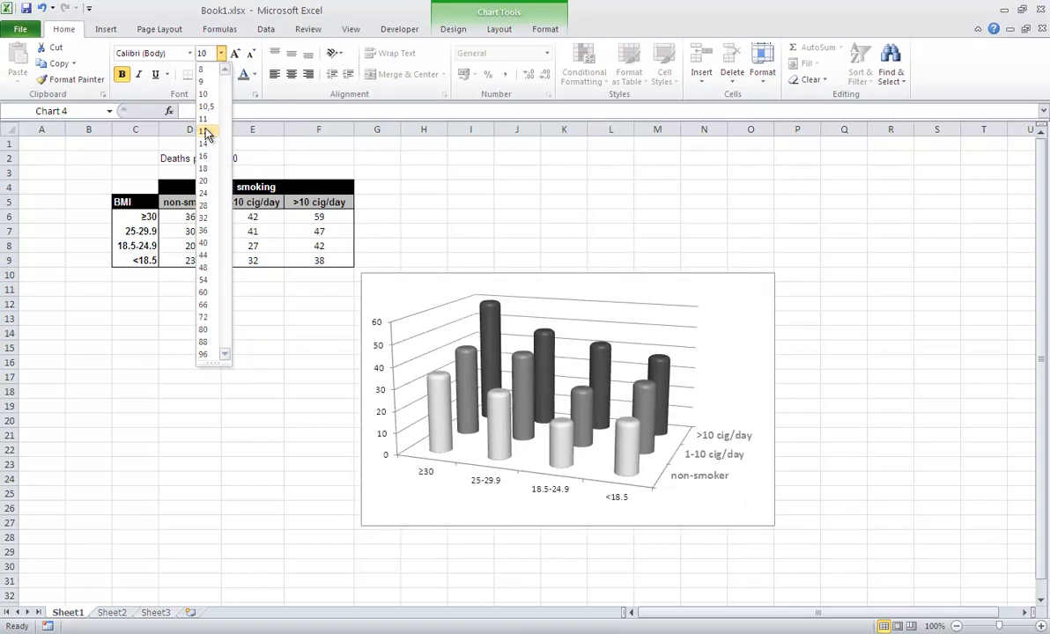
click(205, 131)
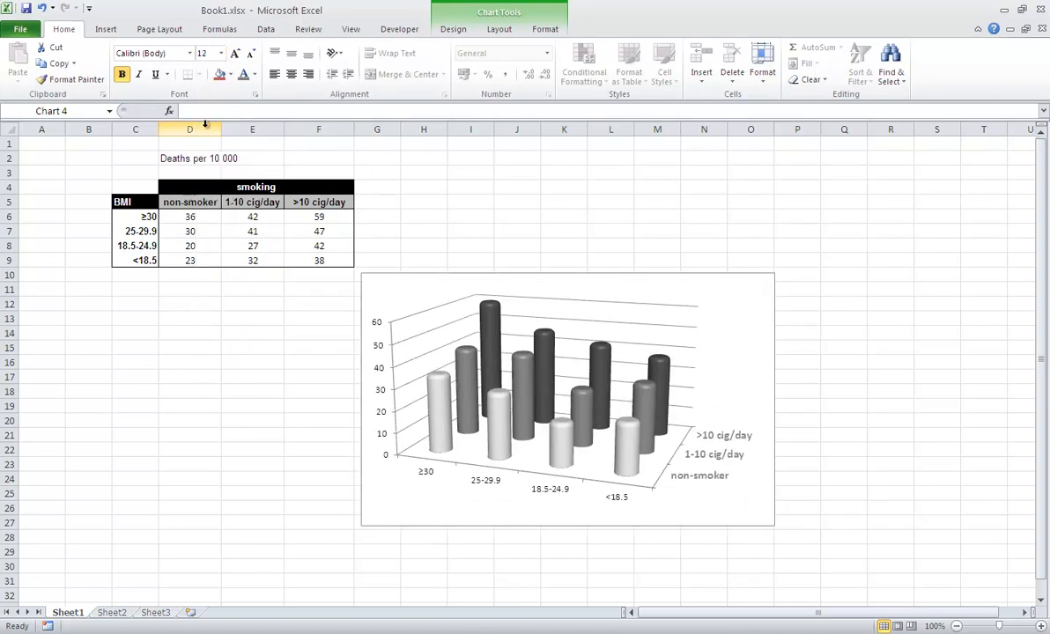
Format the chart's horizontal axis BMI category labels as bold, grey, 12-point text
click(545, 498)
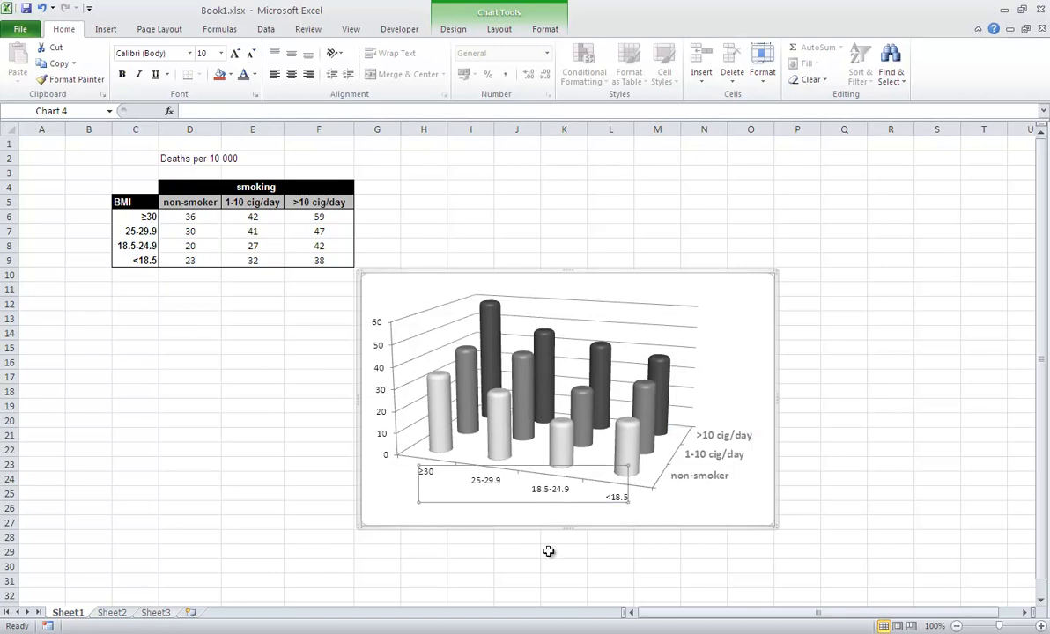
key(ctrl+b)
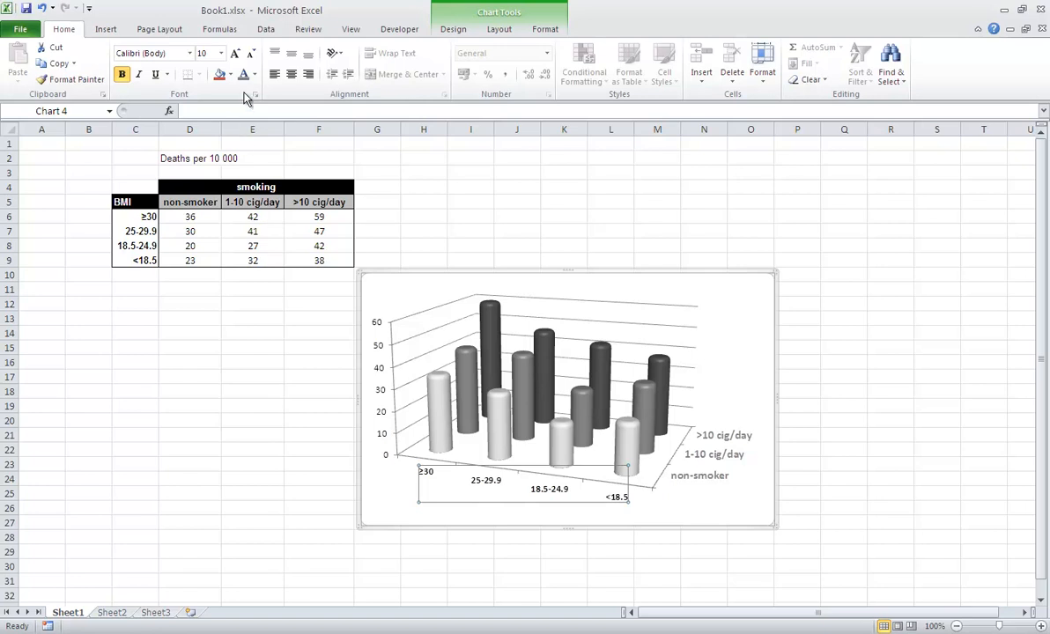
click(221, 53)
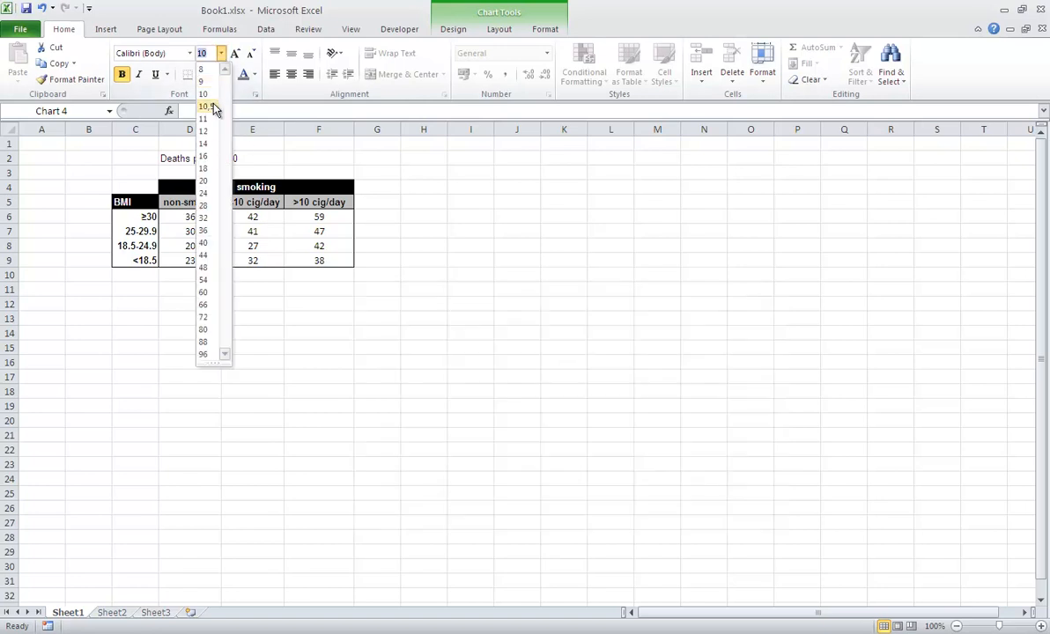
click(210, 132)
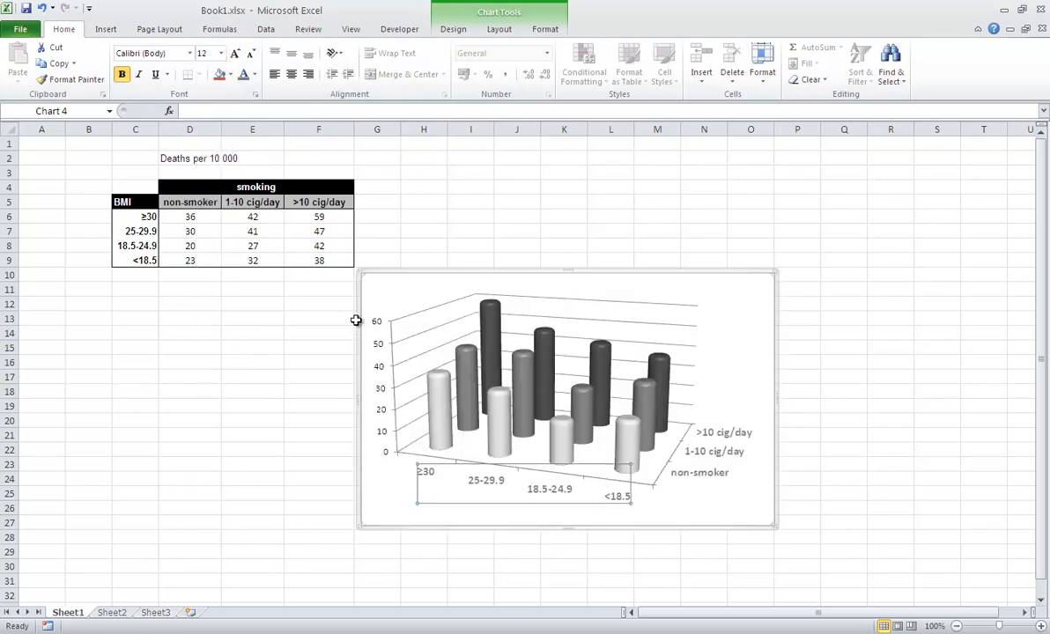
click(387, 494)
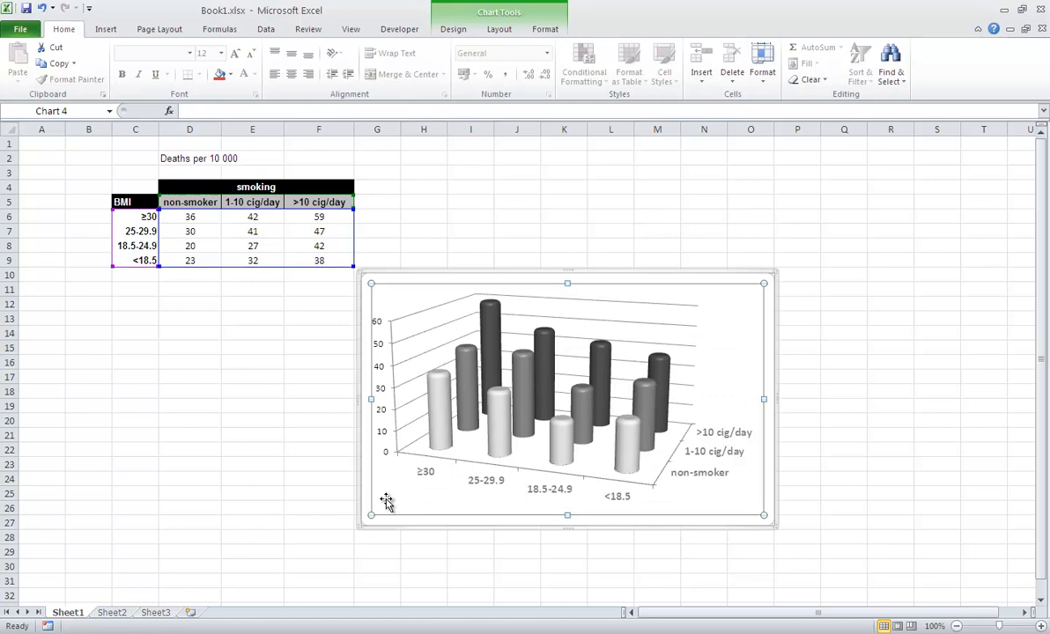
Format the chart's vertical axis value labels as bold, grey, 12-point text and deselect the chart
click(385, 455)
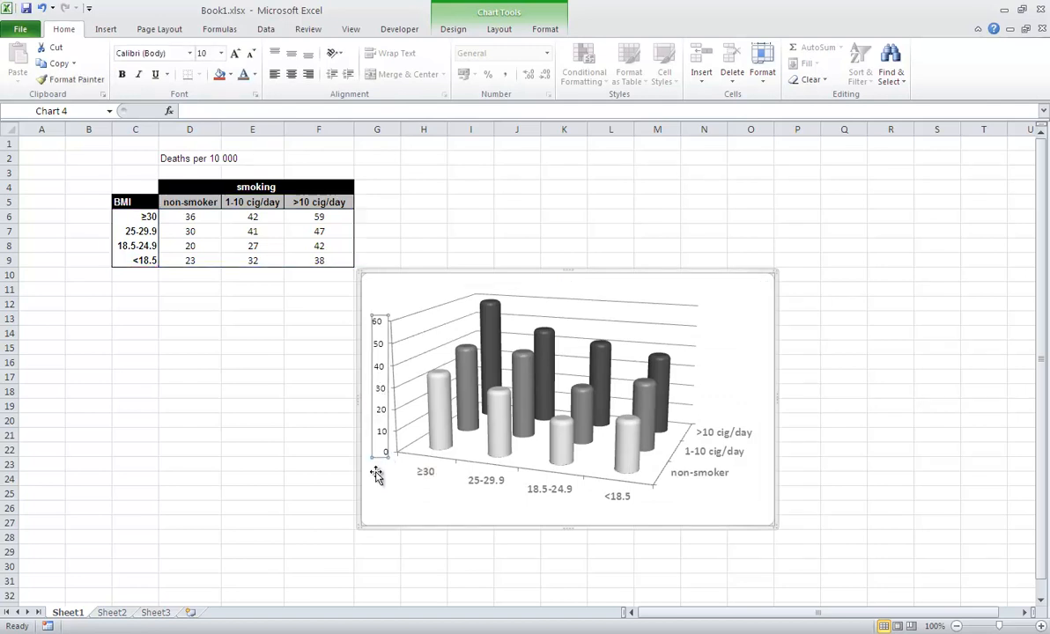
key(ctrl+b)
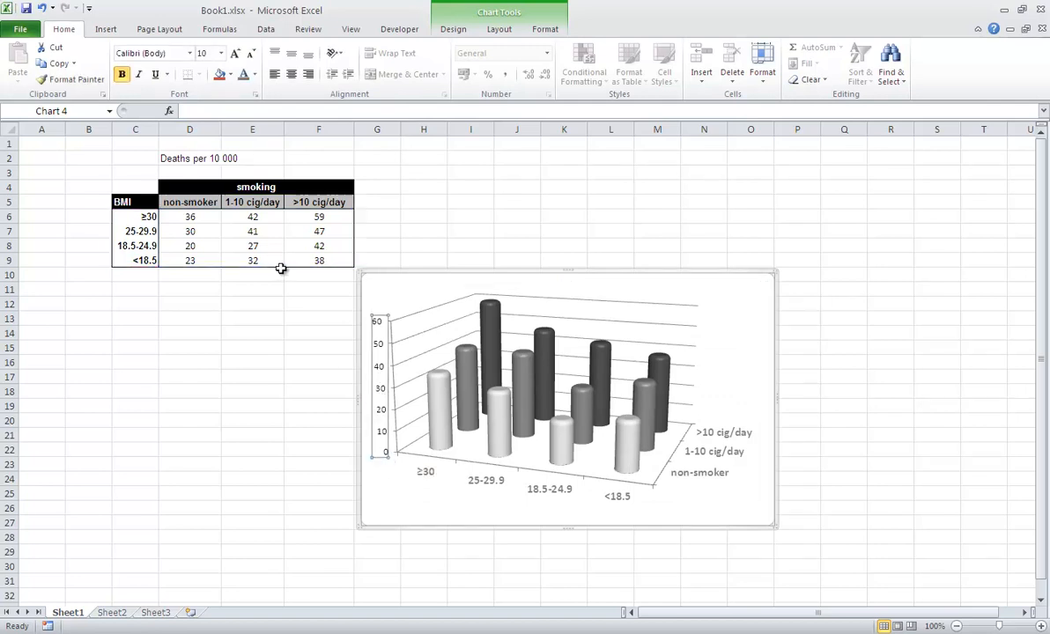
click(222, 53)
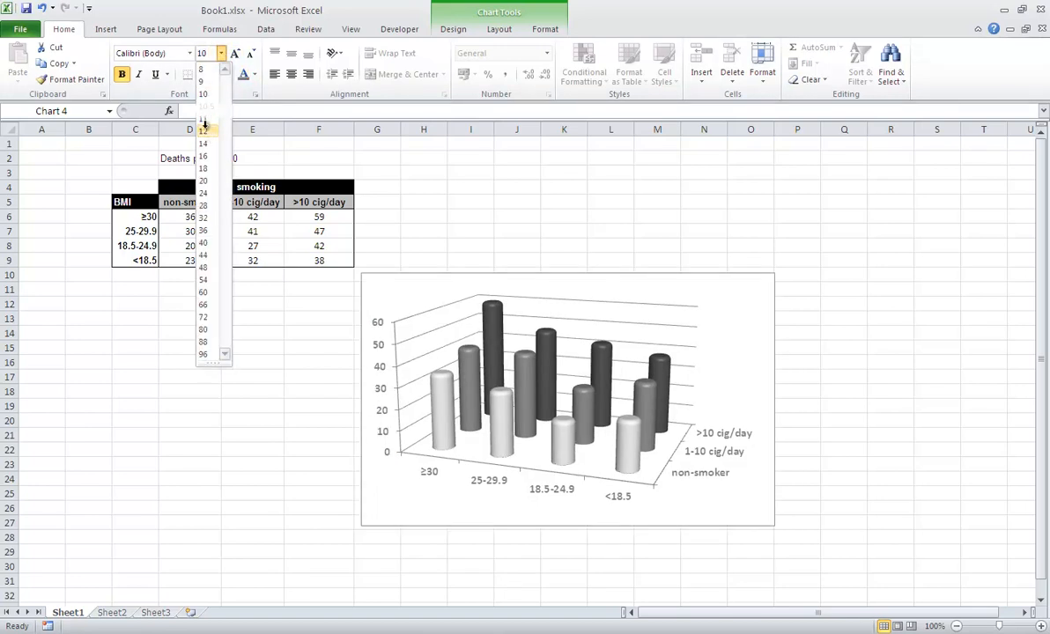
click(206, 131)
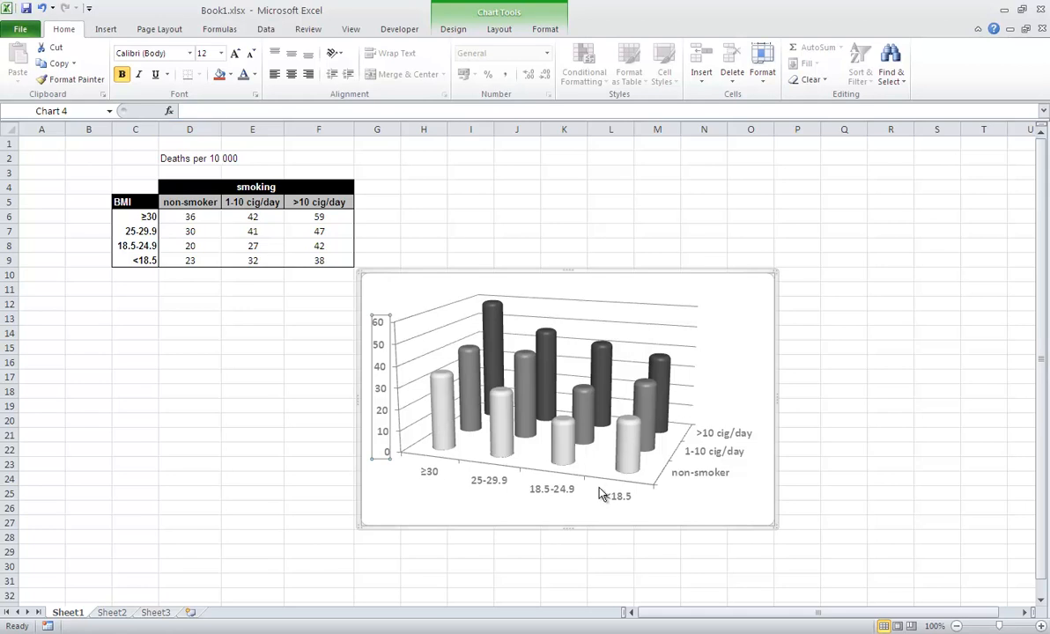
click(530, 523)
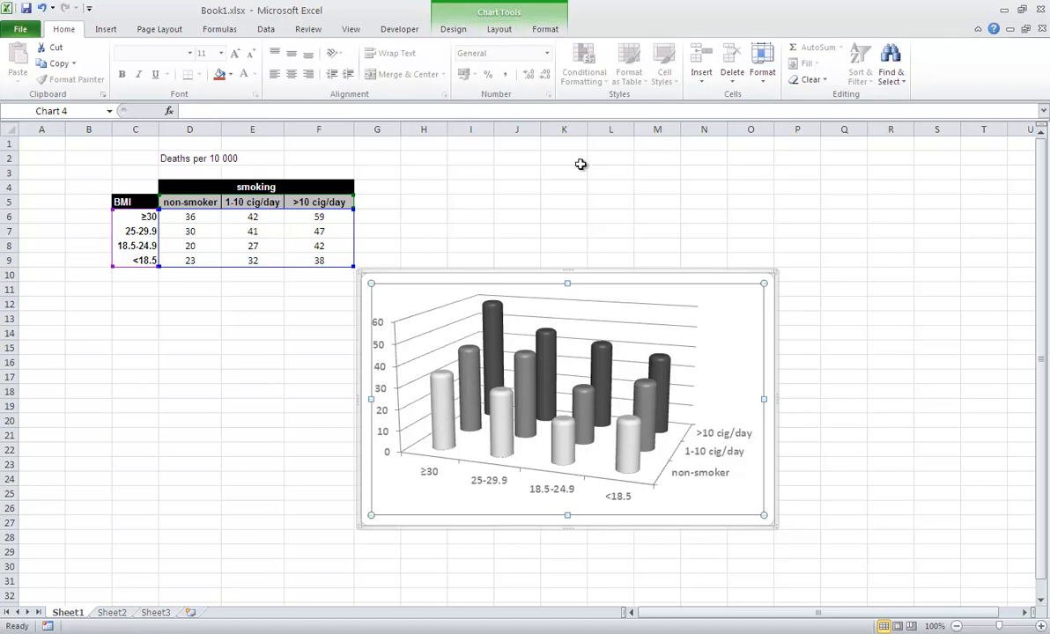
click(607, 204)
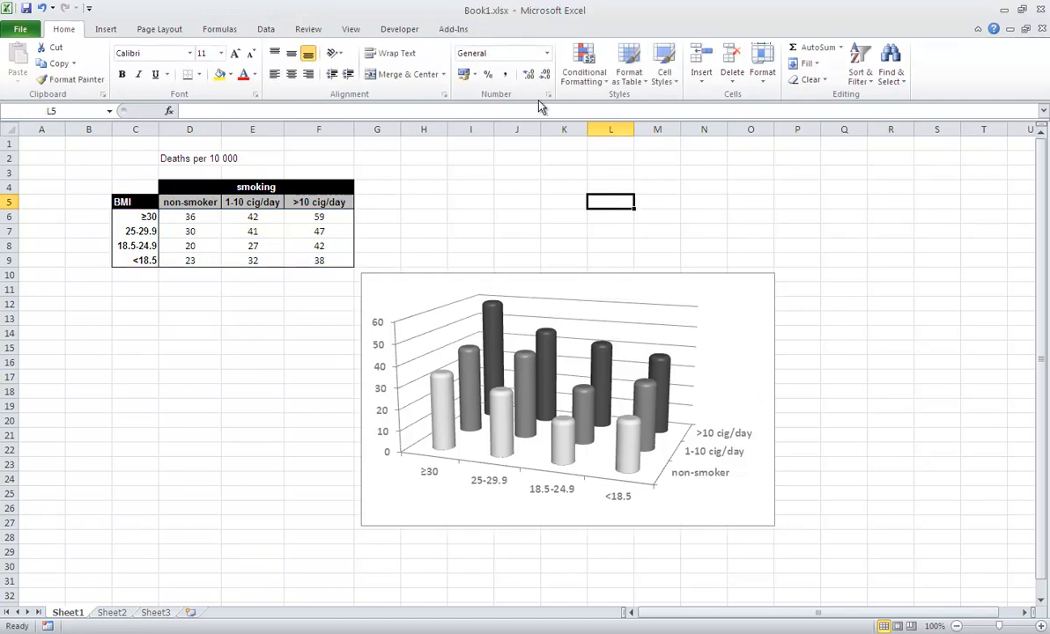
Add a title below the chart's primary horizontal axis reading "body mass index (BMI)"
click(684, 290)
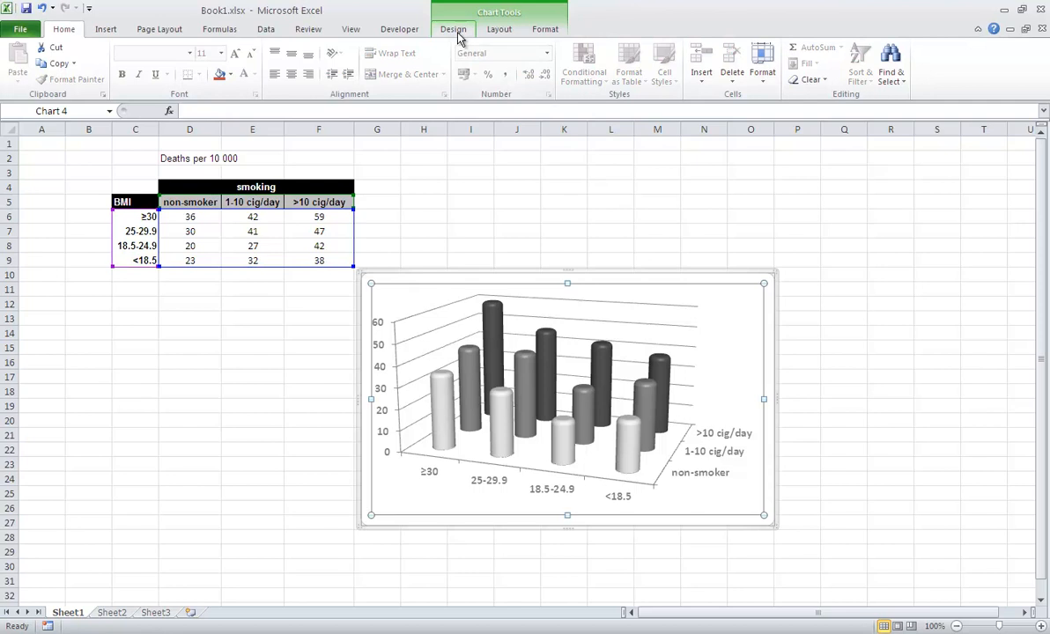
click(495, 29)
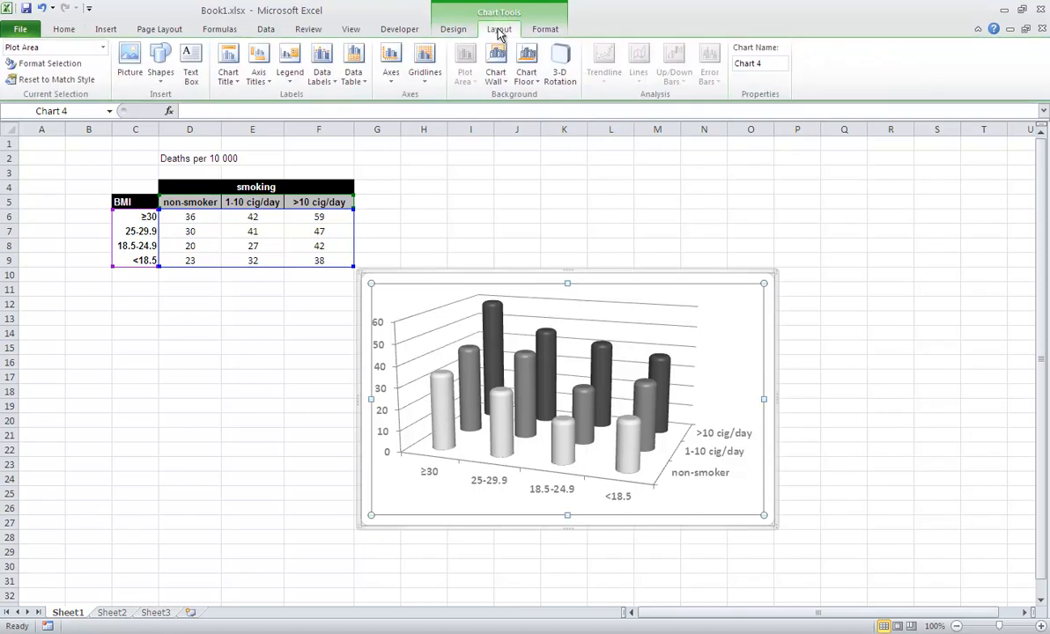
click(258, 80)
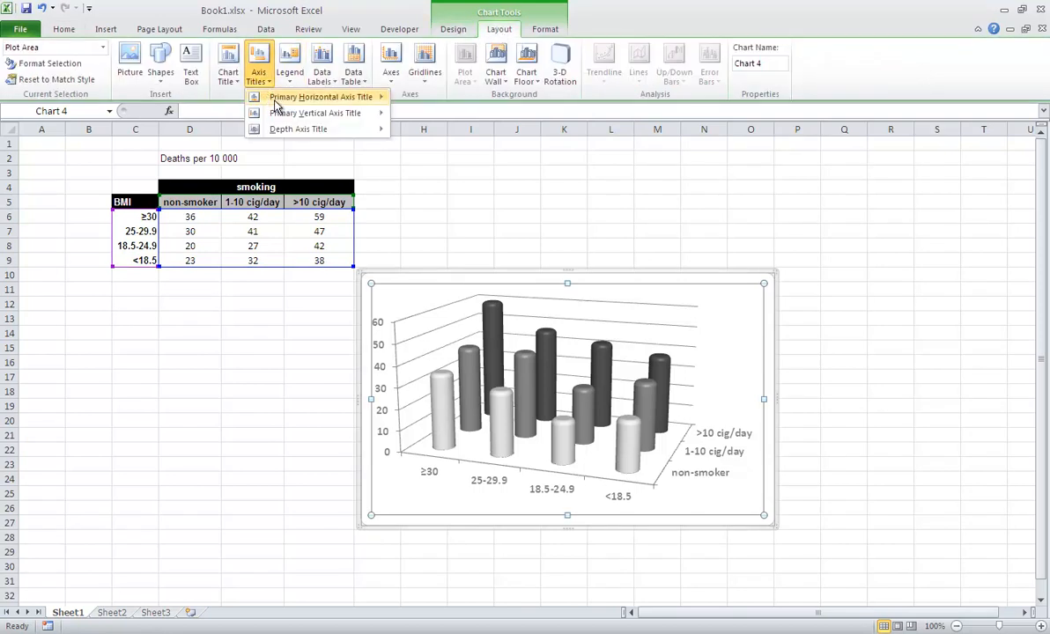
mouse_move(304, 104)
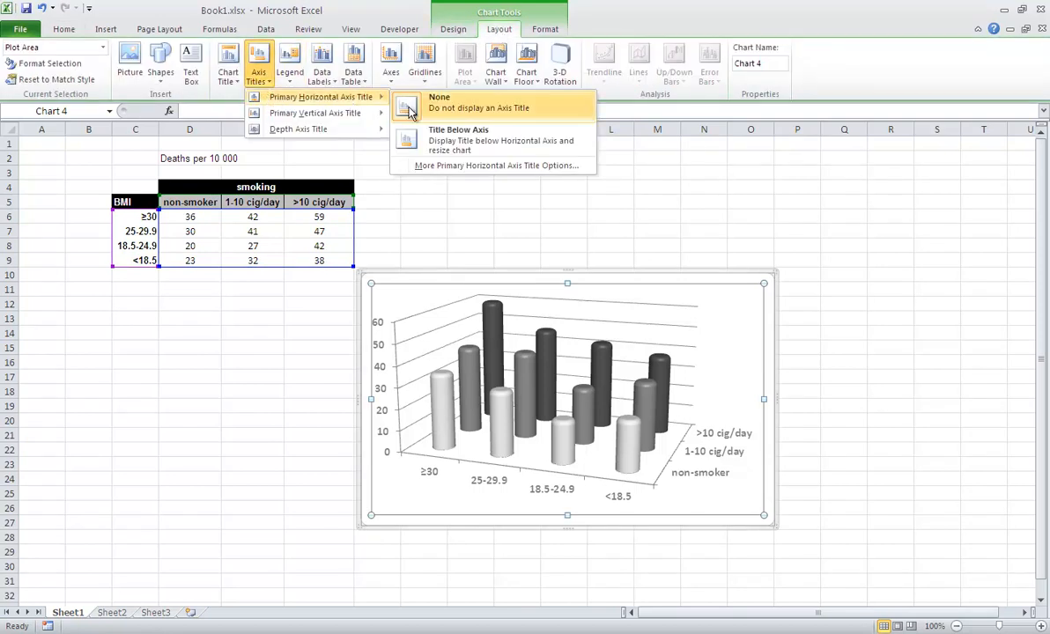
click(458, 145)
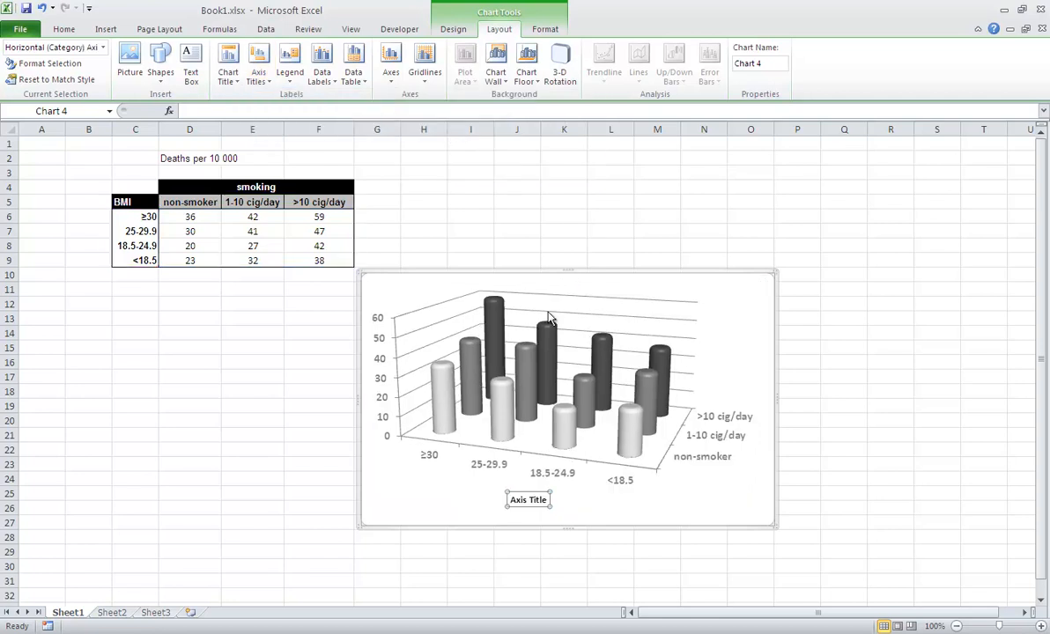
triple_click(540, 508)
key(BackSpace)
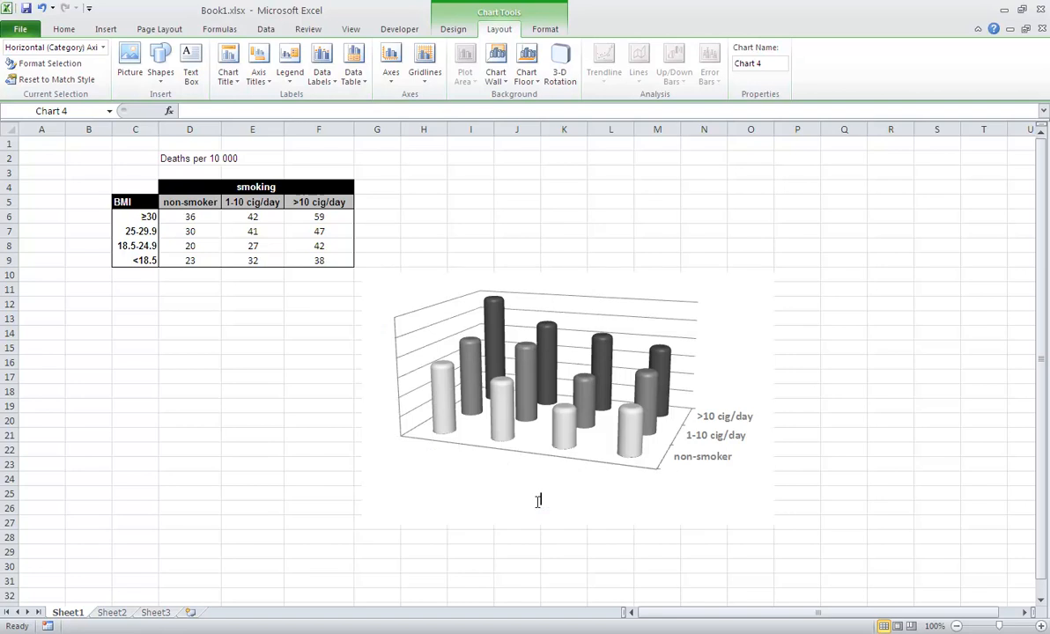
text(body mass index)
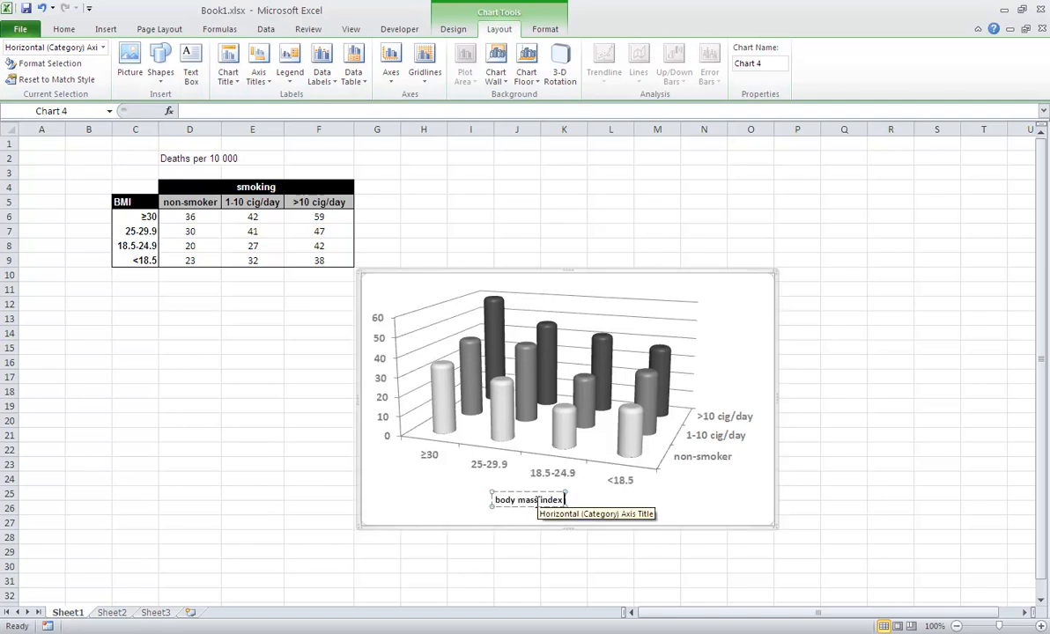
text( (BMI)
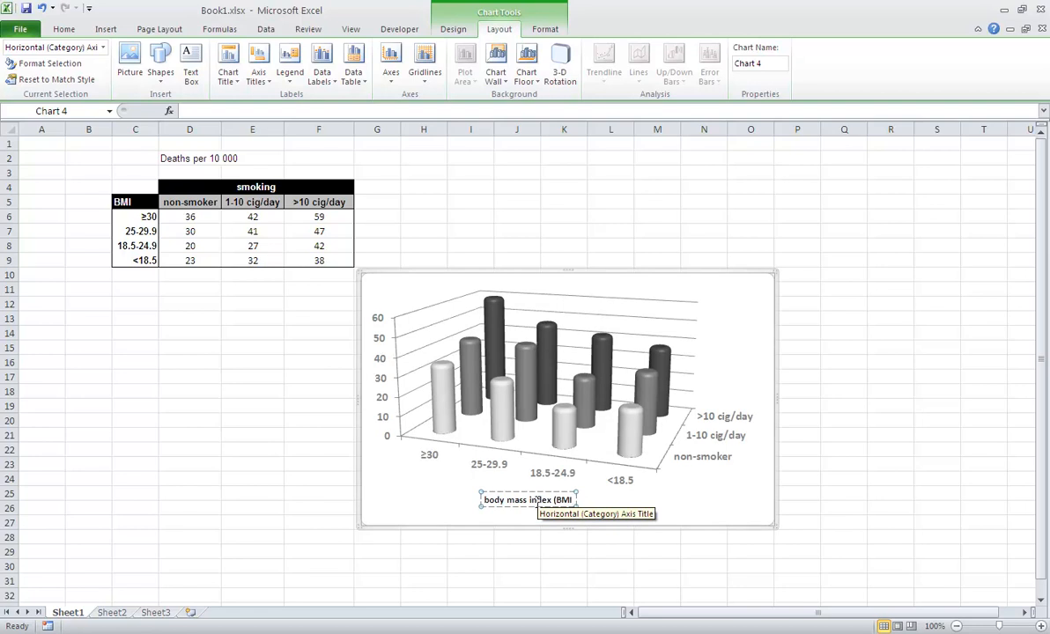
text())
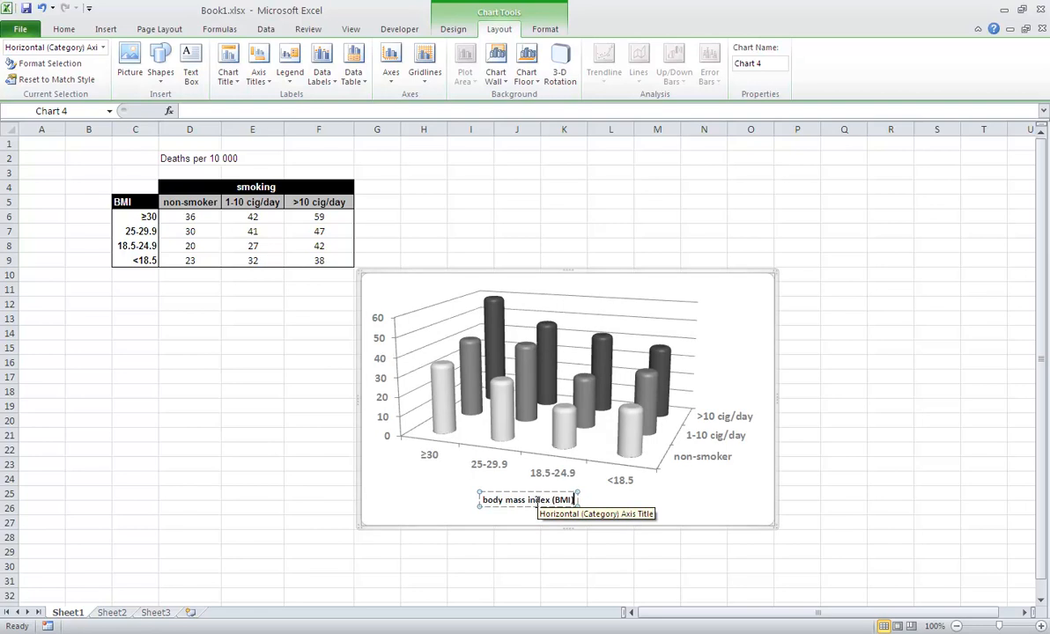
click(697, 506)
click(697, 506)
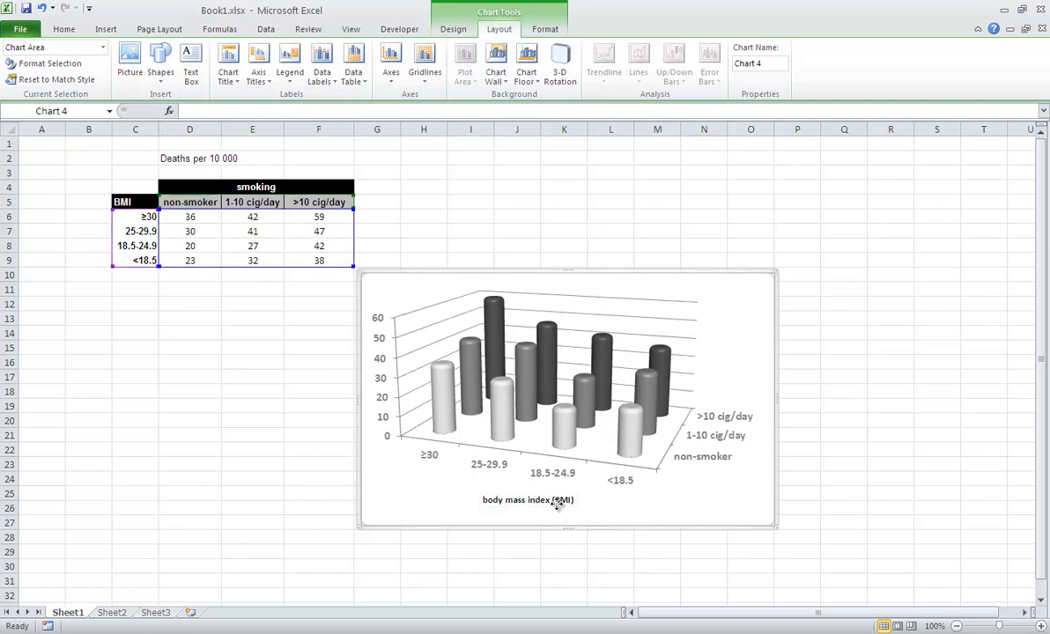
Format the horizontal axis title as grey, 12-point text
click(557, 503)
click(61, 30)
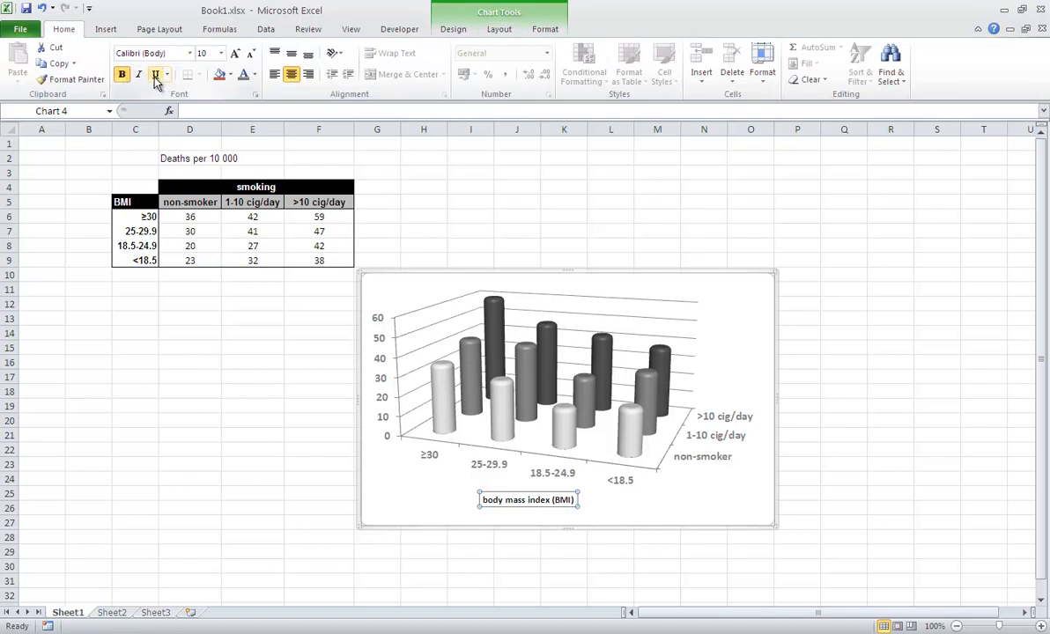
click(220, 53)
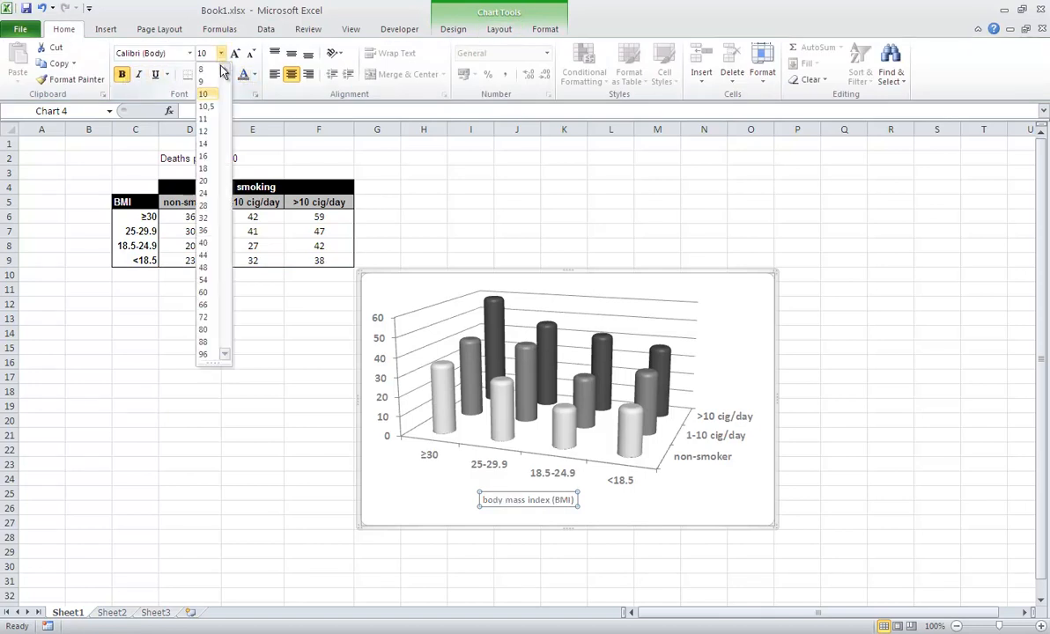
click(216, 133)
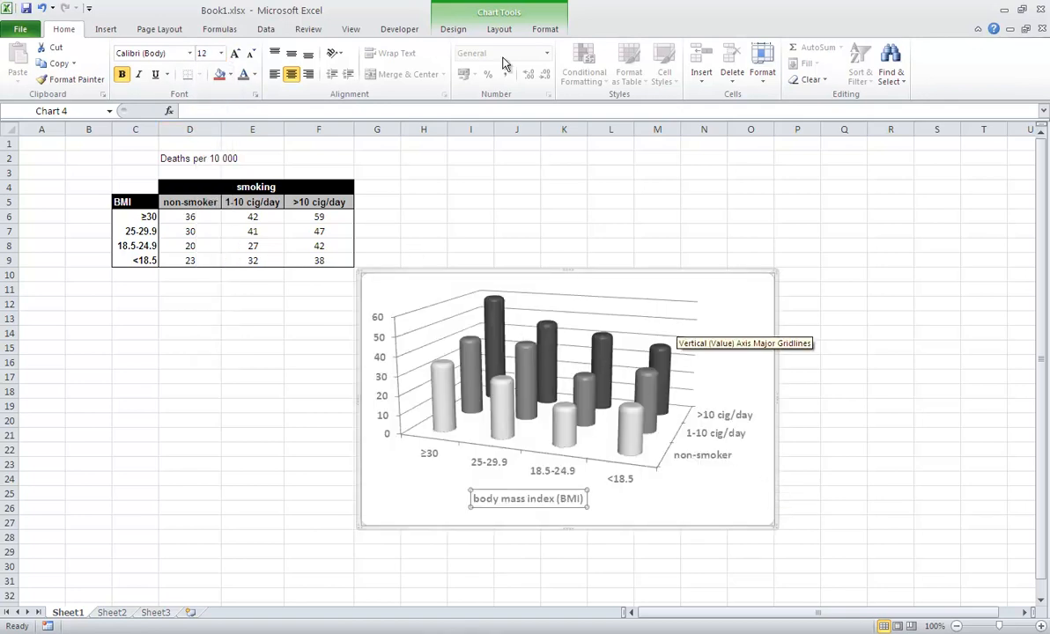
Add a centered overlay chart title reading "deaths per 10 000 individuals"
click(498, 30)
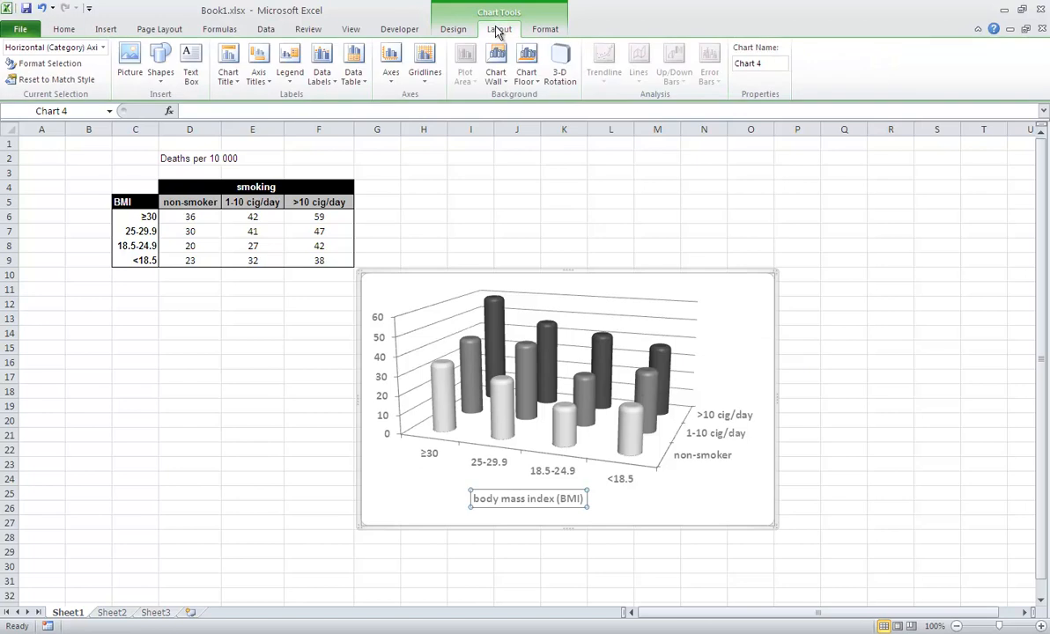
click(236, 77)
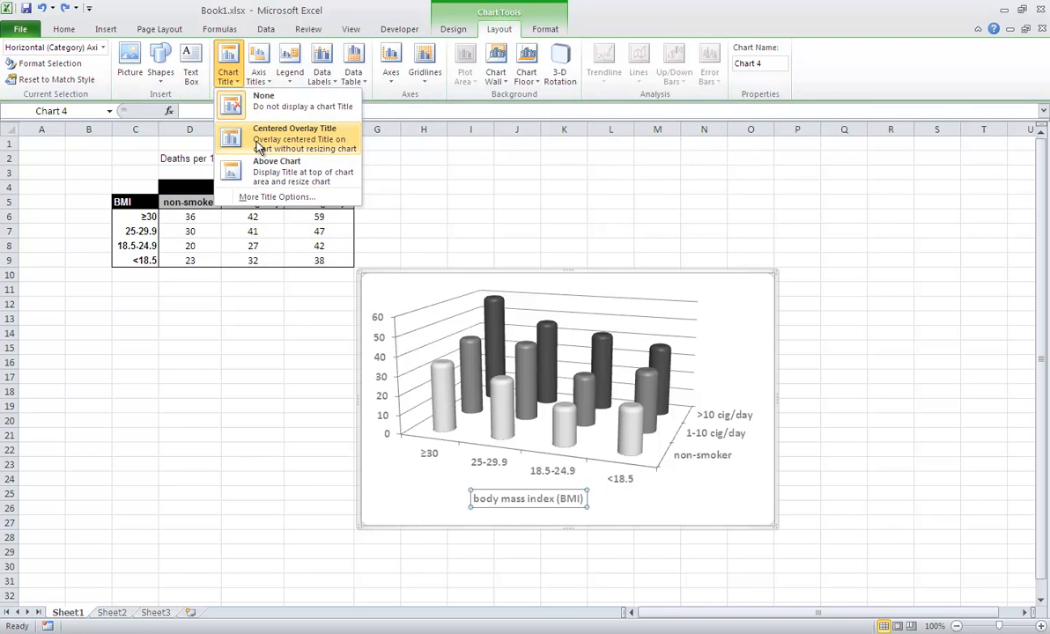
click(258, 144)
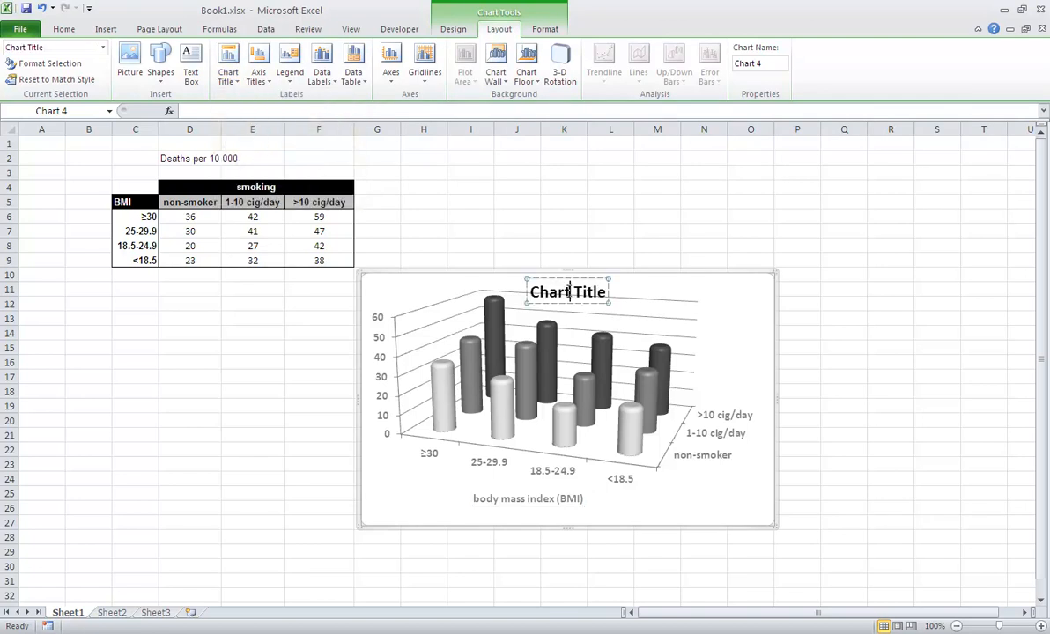
triple_click(570, 292)
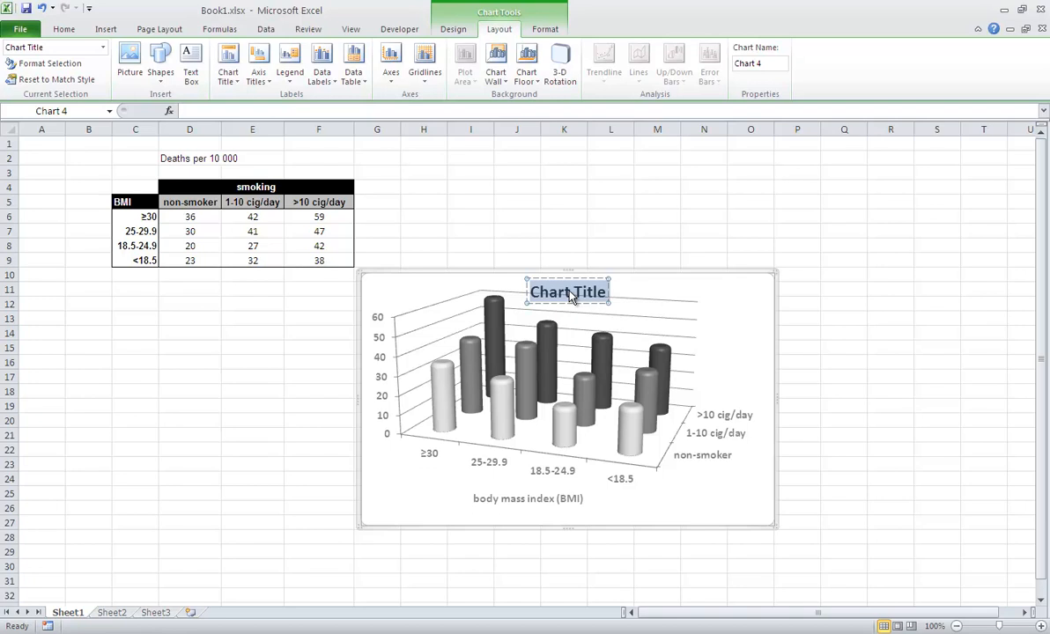
text(deat)
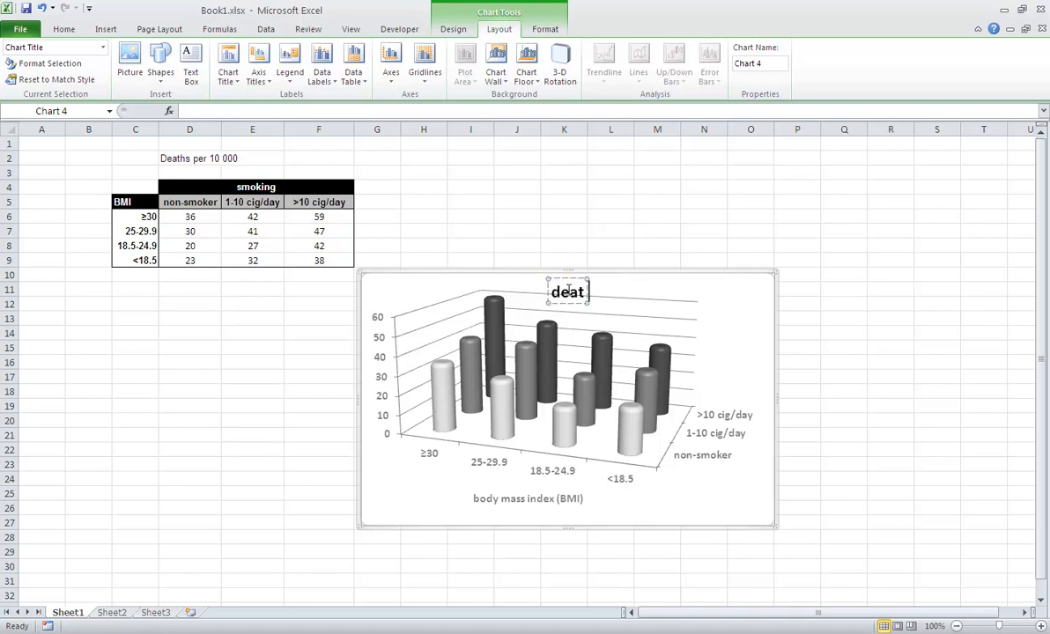
text(hs per 1)
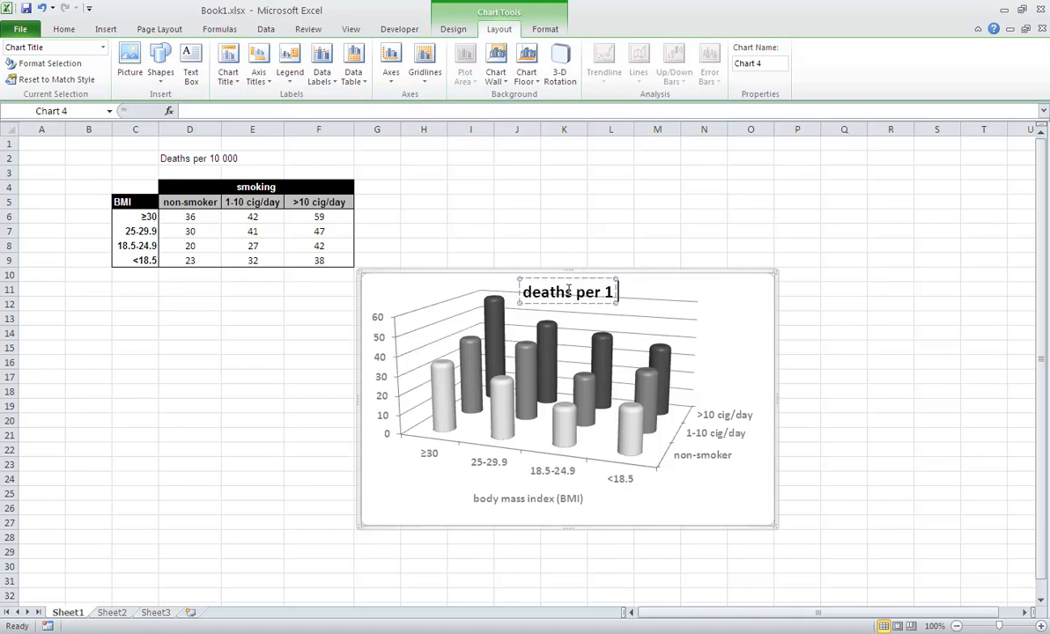
text(0 000 individua)
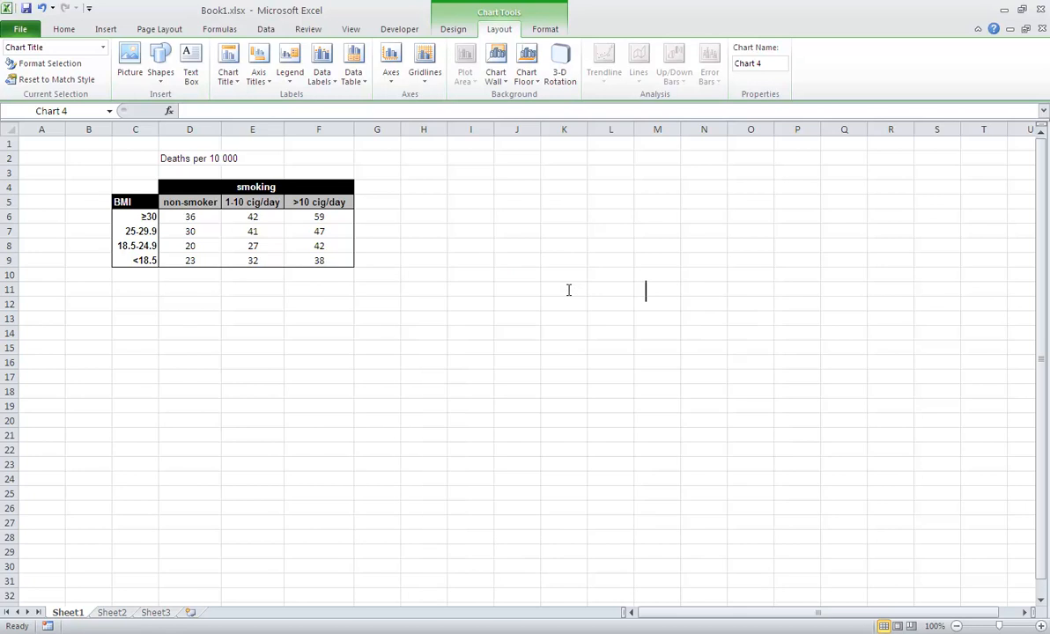
text(ls)
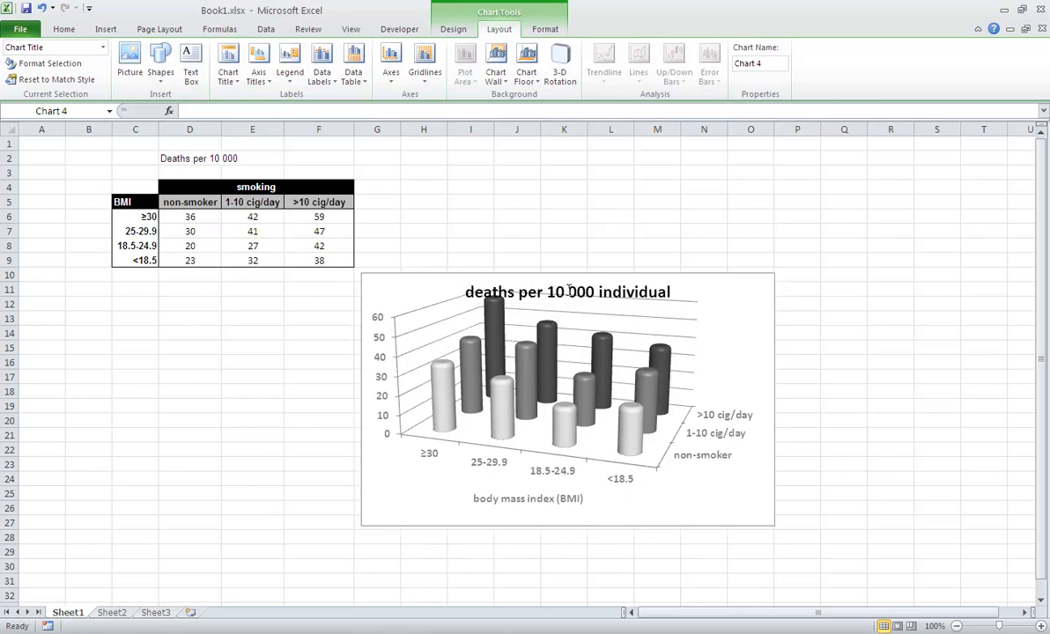
Colour the chart title text grey and move the title to the chart's upper-right corner
triple_click(568, 291)
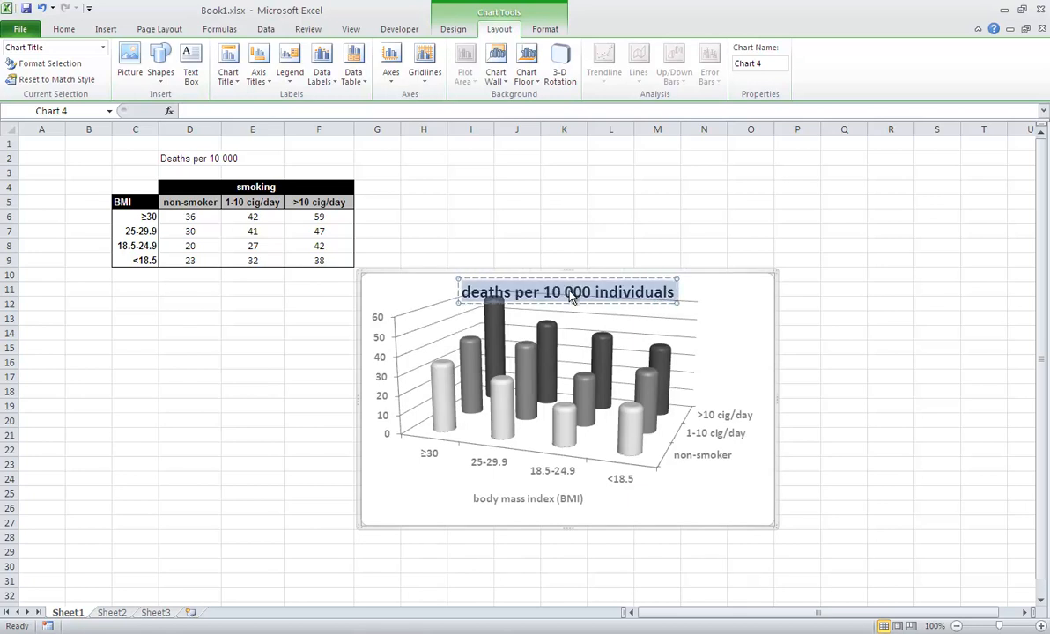
click(61, 32)
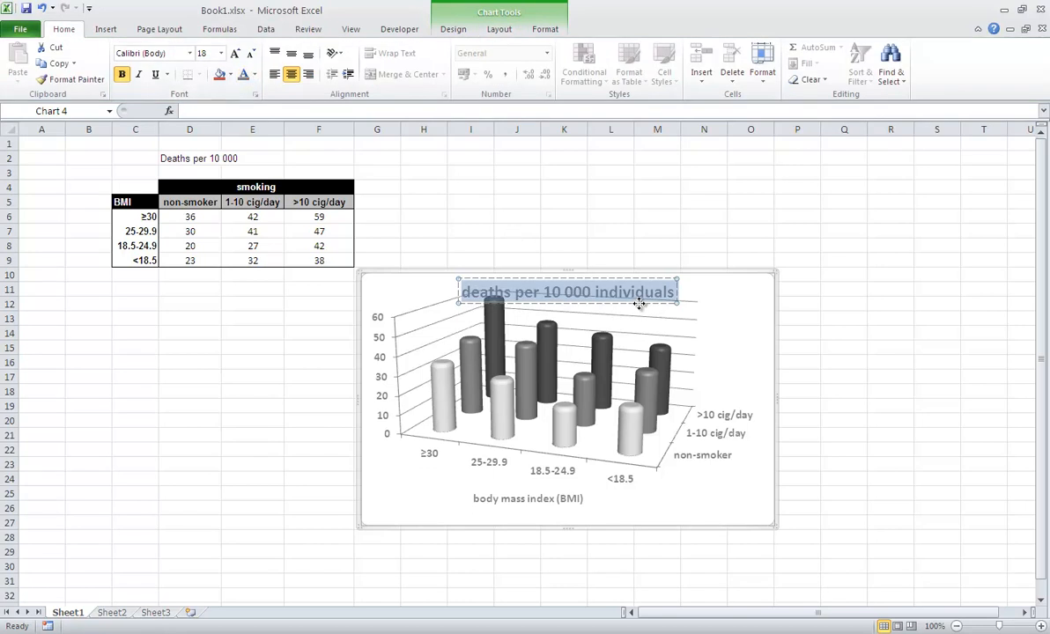
drag(640, 304, 732, 309)
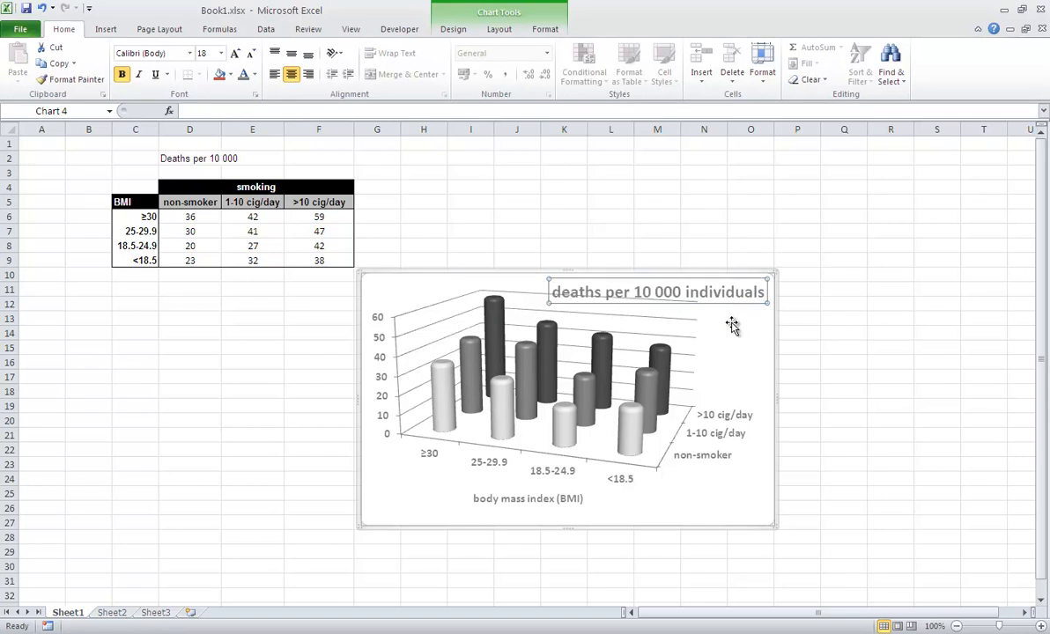
Lower the upper edge of the chart's plot area slightly to separate the cylinders from the chart title
click(703, 359)
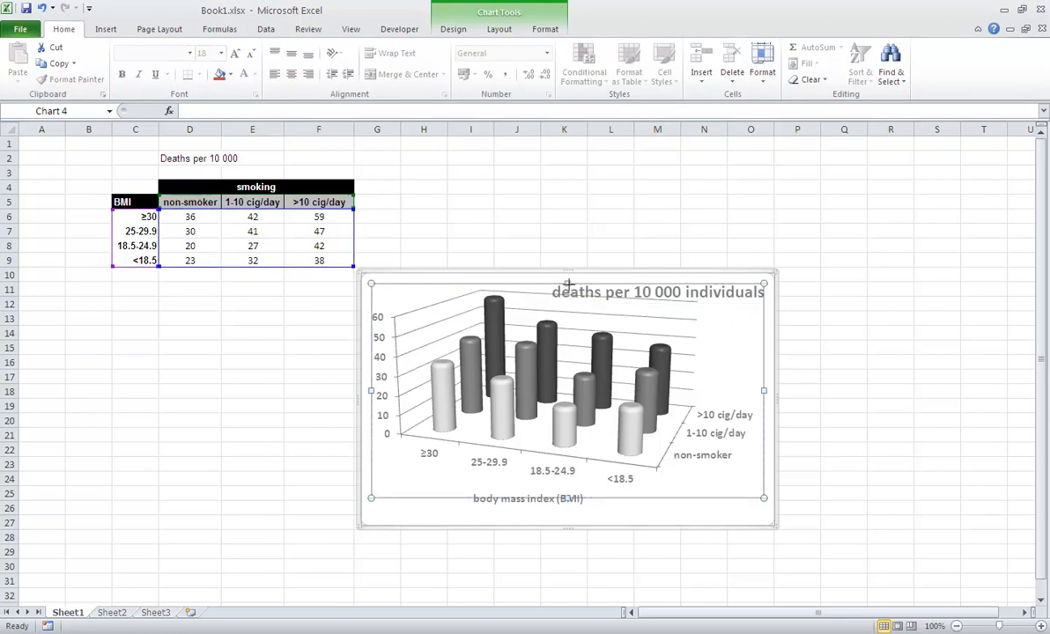
drag(568, 282, 569, 294)
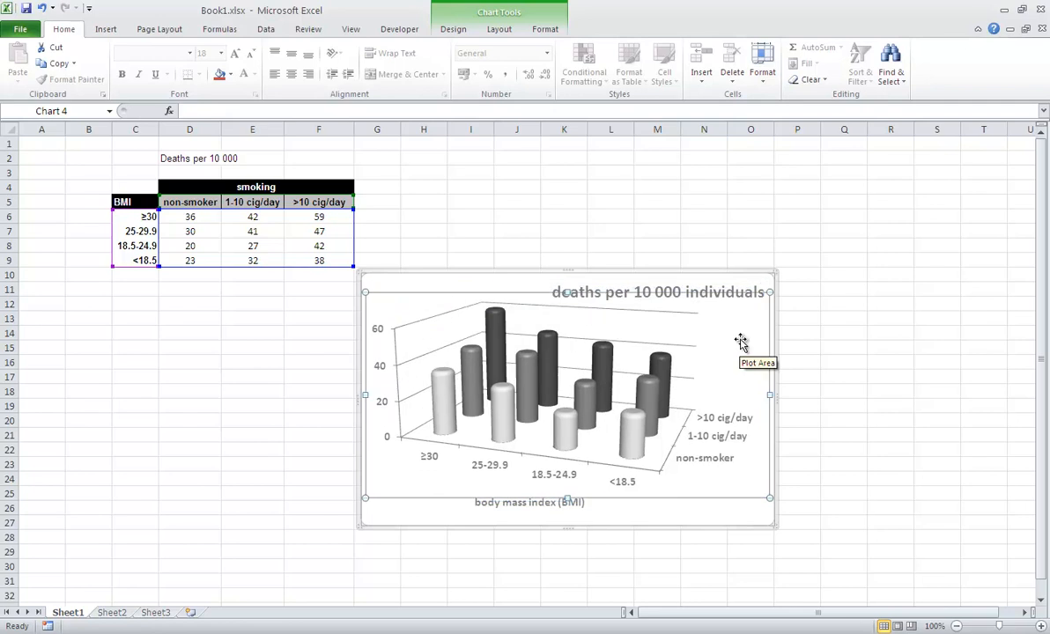
click(856, 361)
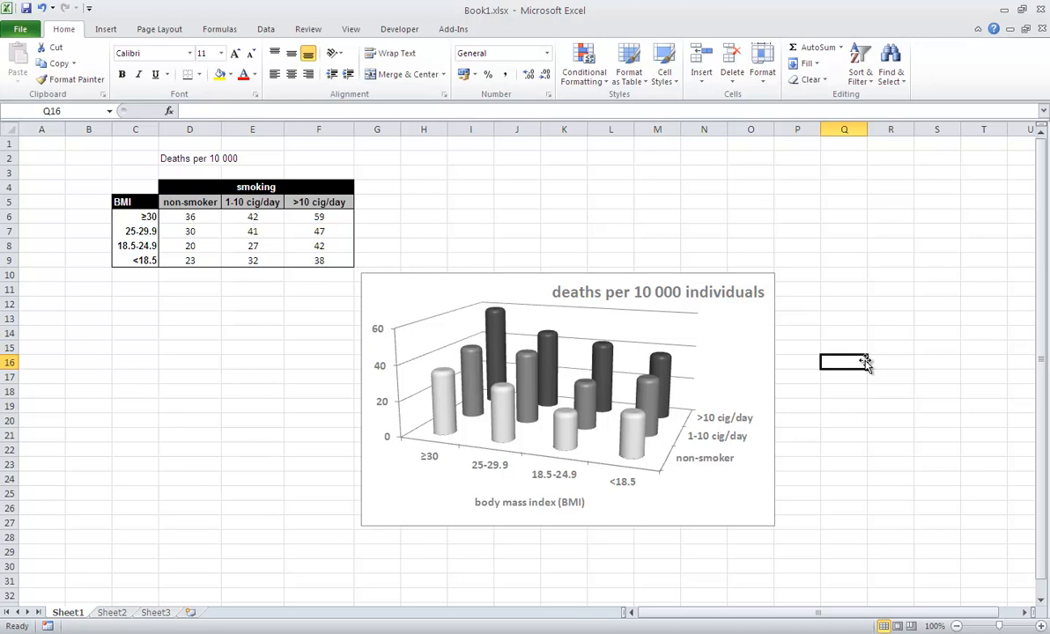
Open the chart's 3-D rotation settings and move the dialog aside so the chart can be seen
right_click(610, 410)
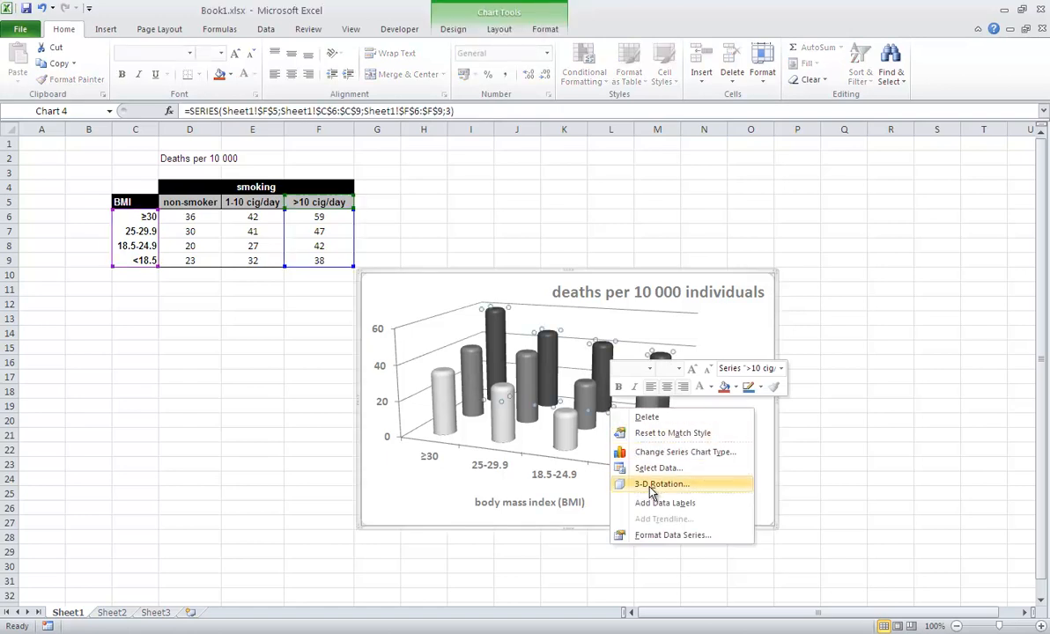
click(652, 485)
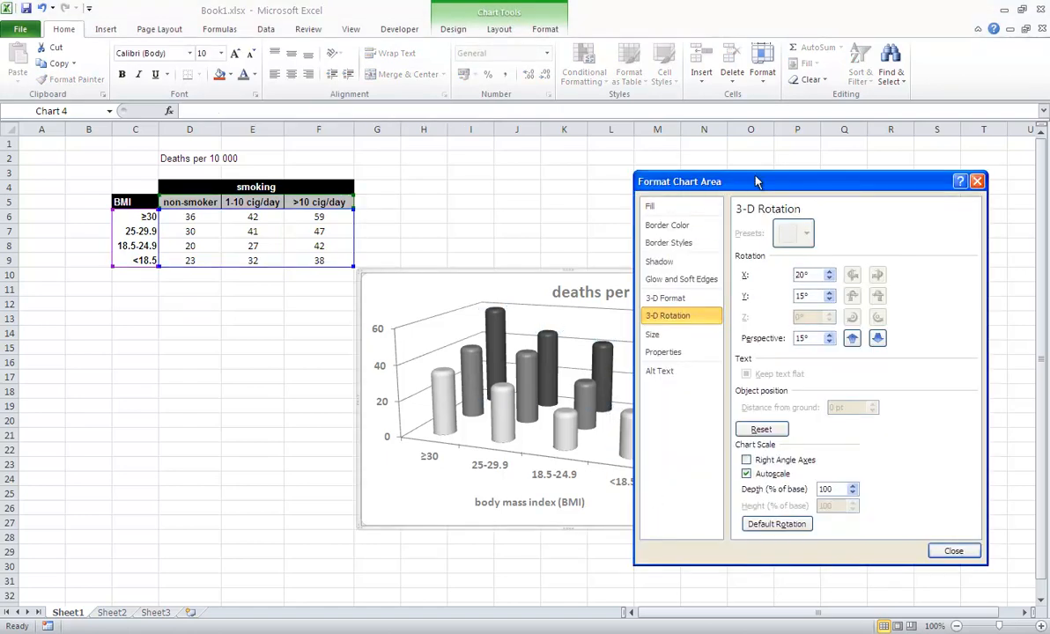
drag(756, 181, 841, 119)
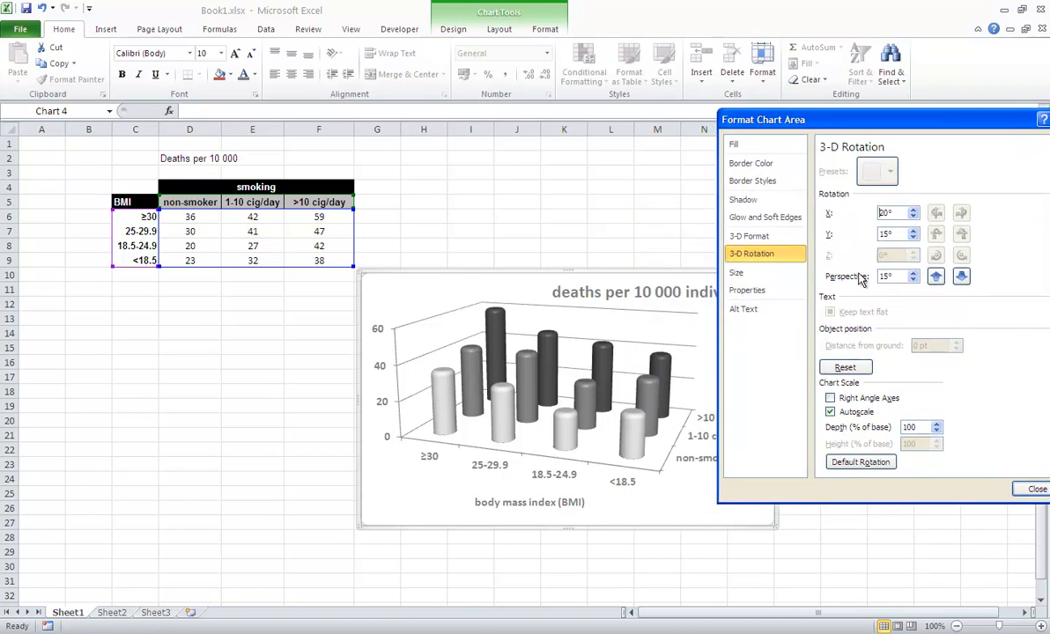
Try X rotations of 50° and 30° on the chart and return the X rotation to 20°
click(915, 217)
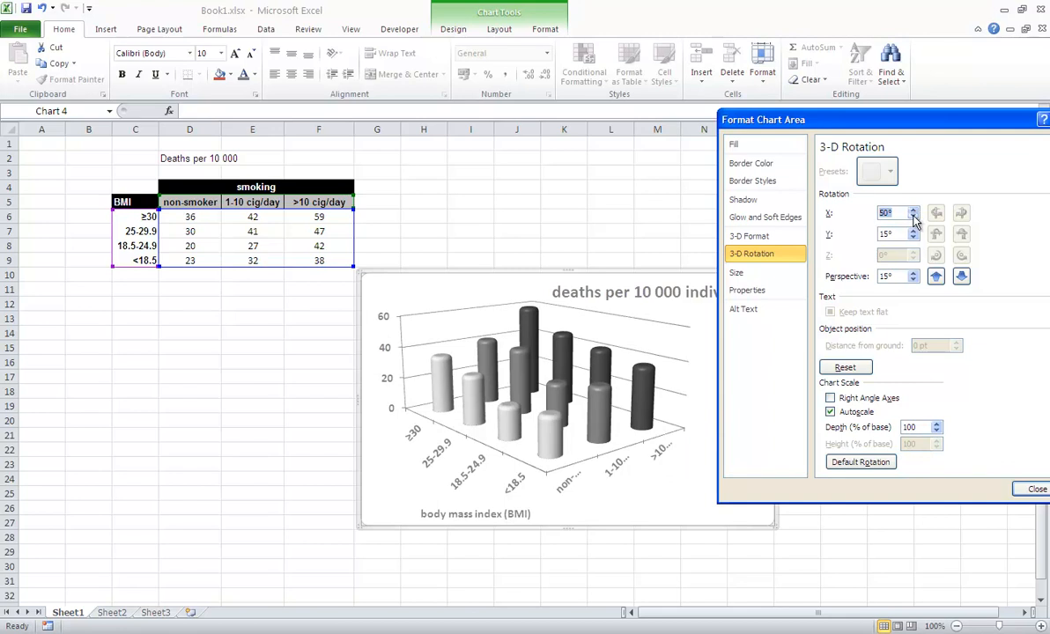
click(914, 218)
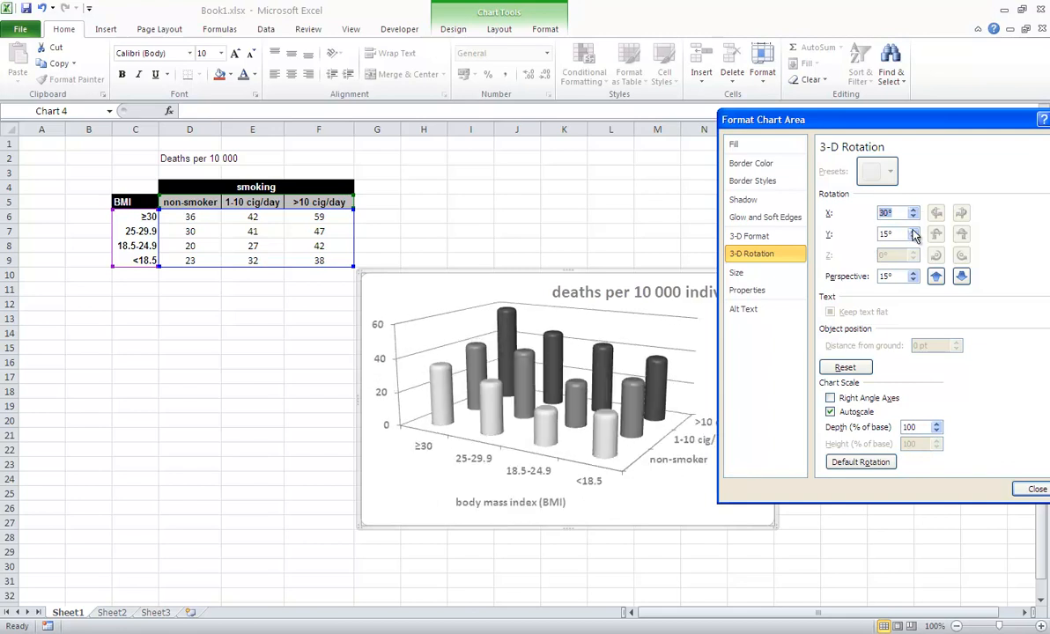
key(Down)
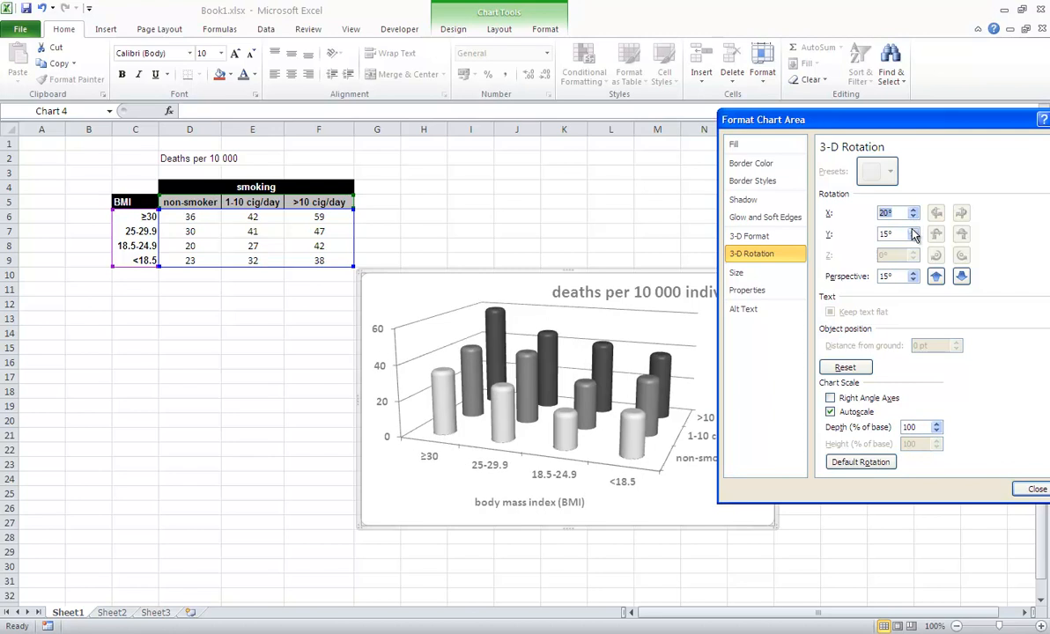
Try Y rotations of 30° and 0° on the chart and settle on a Y rotation of 10°
click(914, 232)
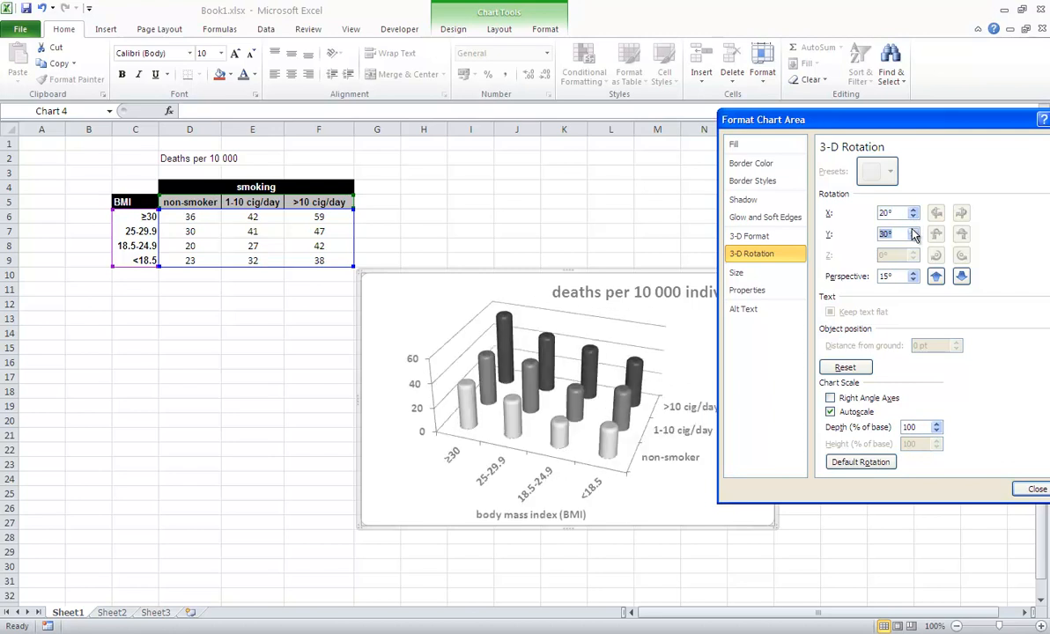
click(914, 238)
click(914, 238)
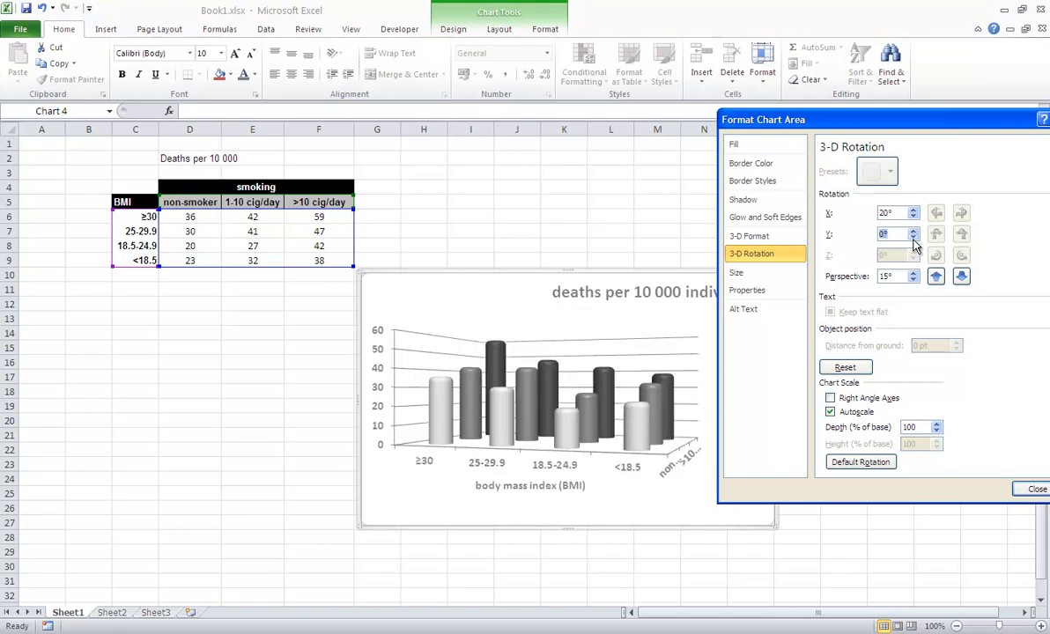
click(914, 231)
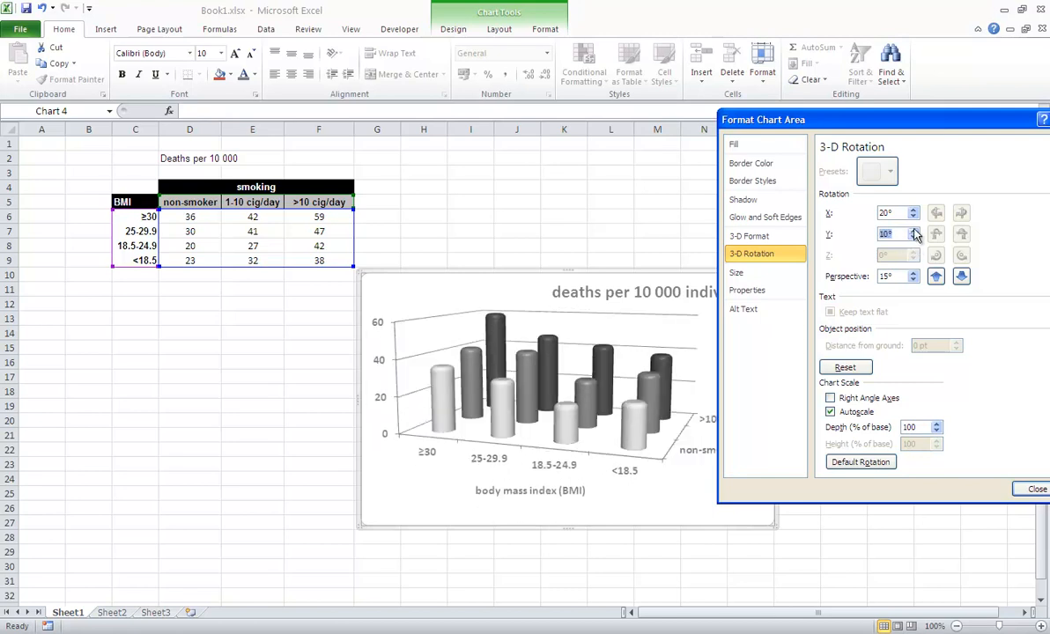
Try chart perspective values from 65° down to 0.1° and return the perspective to 15°
click(914, 273)
click(915, 274)
click(915, 274)
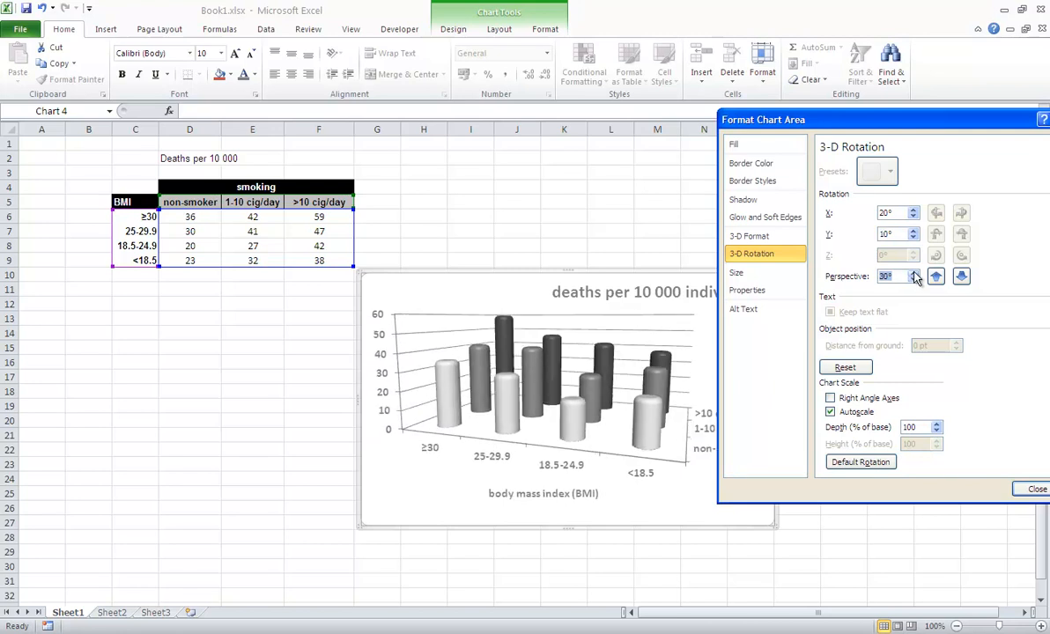
click(915, 274)
click(914, 274)
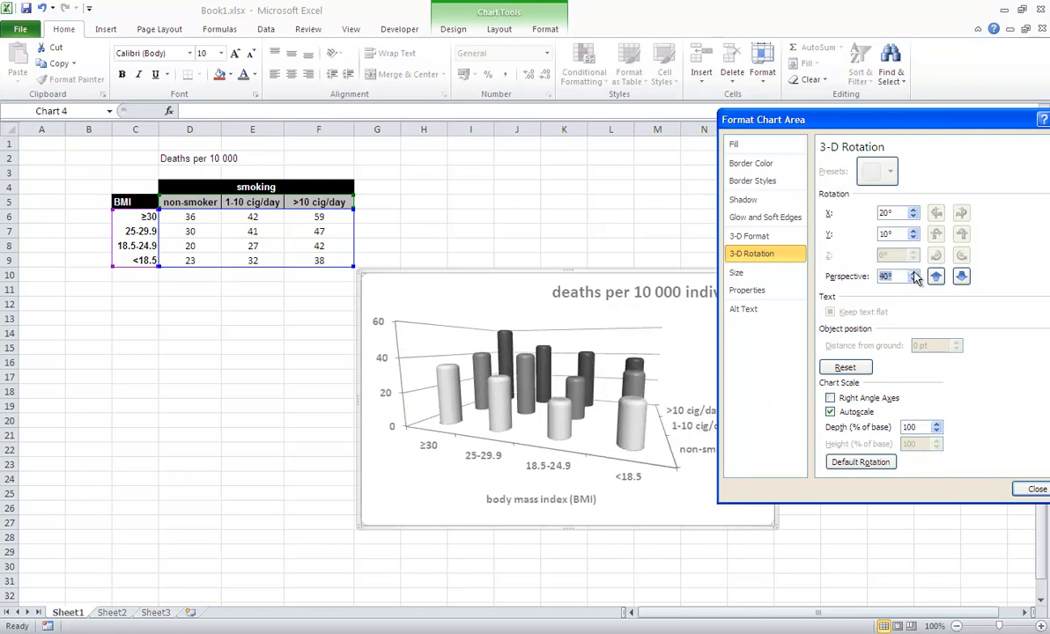
click(915, 274)
click(914, 274)
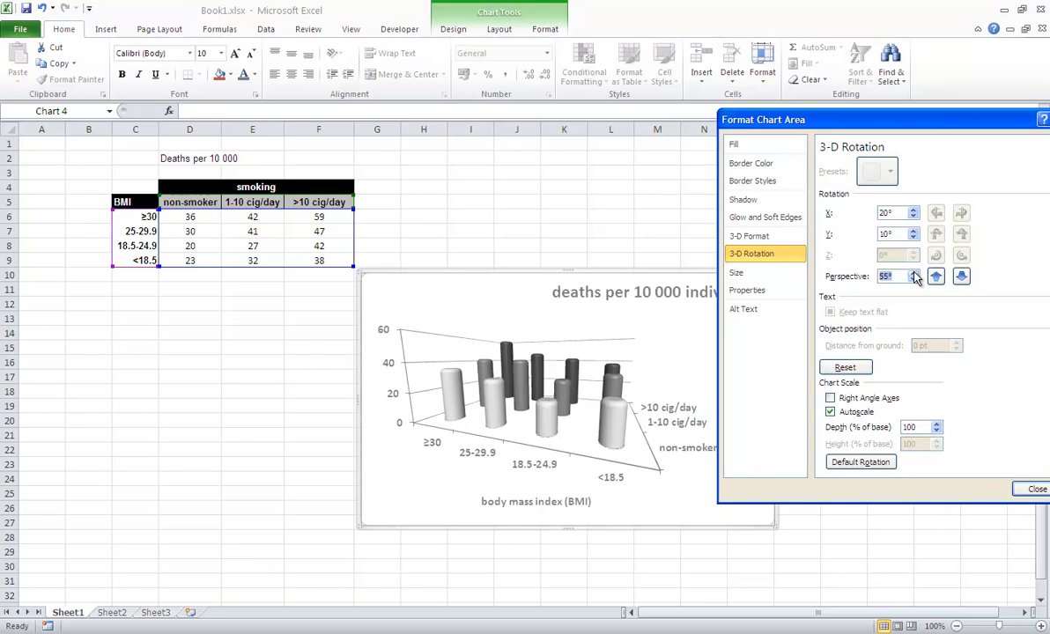
click(914, 274)
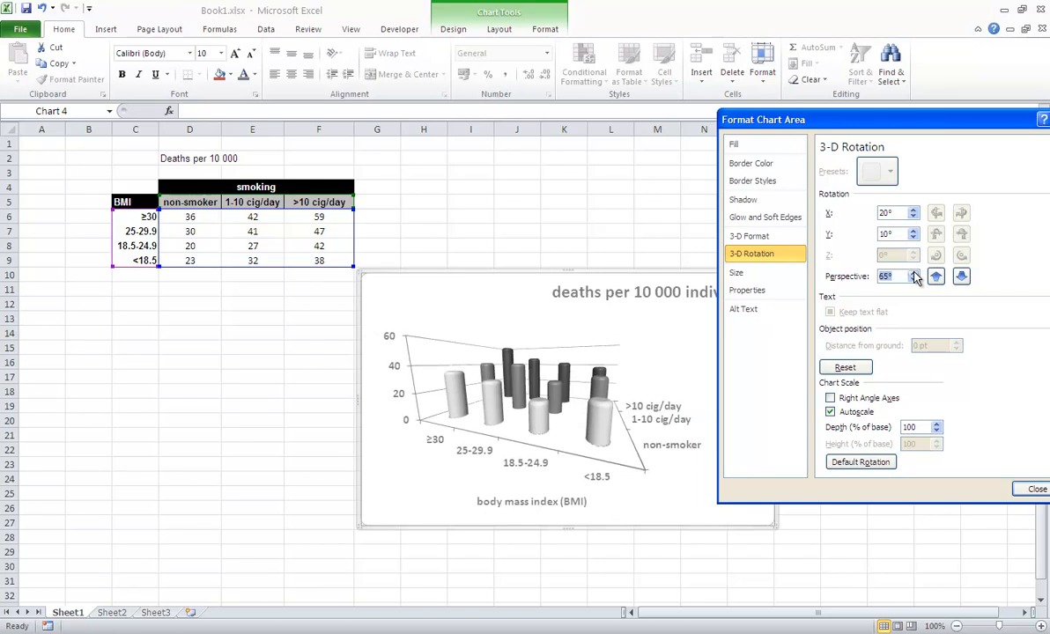
click(914, 280)
click(914, 280)
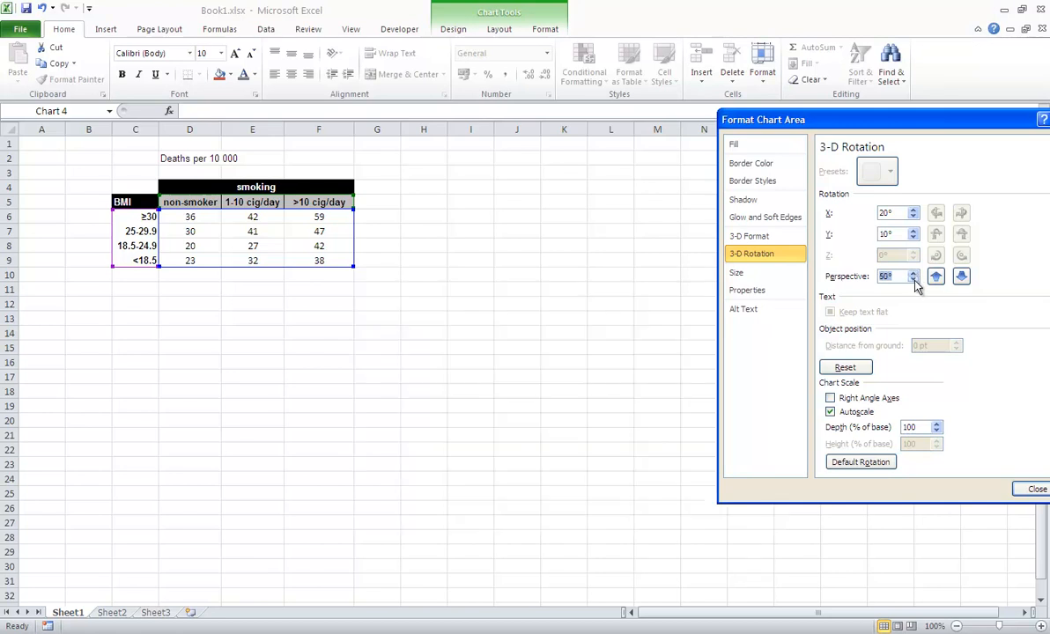
click(914, 280)
click(914, 281)
click(913, 280)
click(914, 281)
click(913, 280)
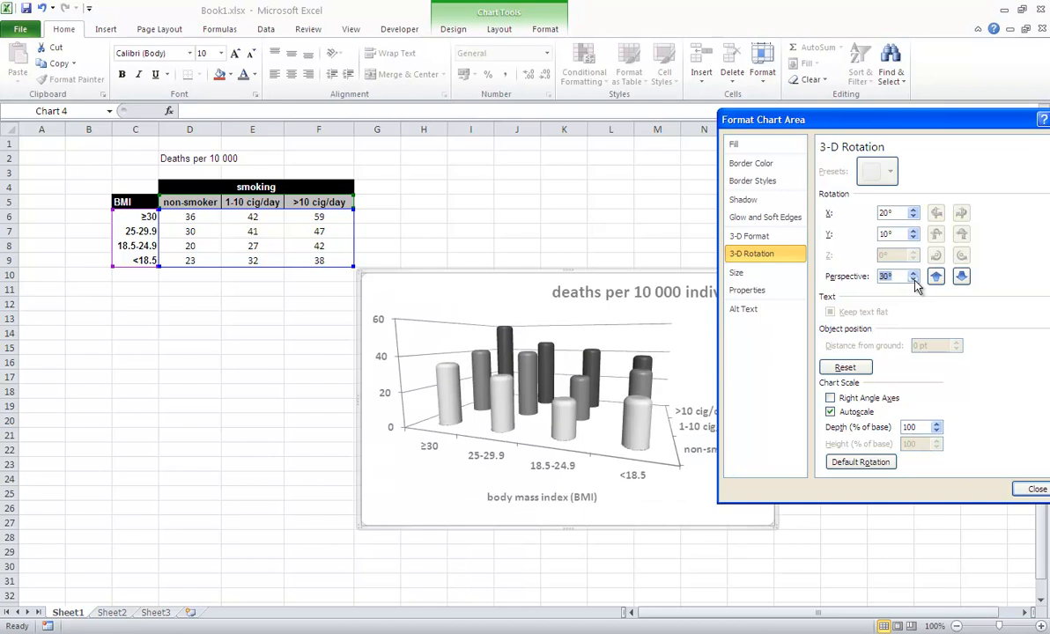
click(913, 280)
click(913, 280)
click(913, 280)
click(914, 280)
click(914, 280)
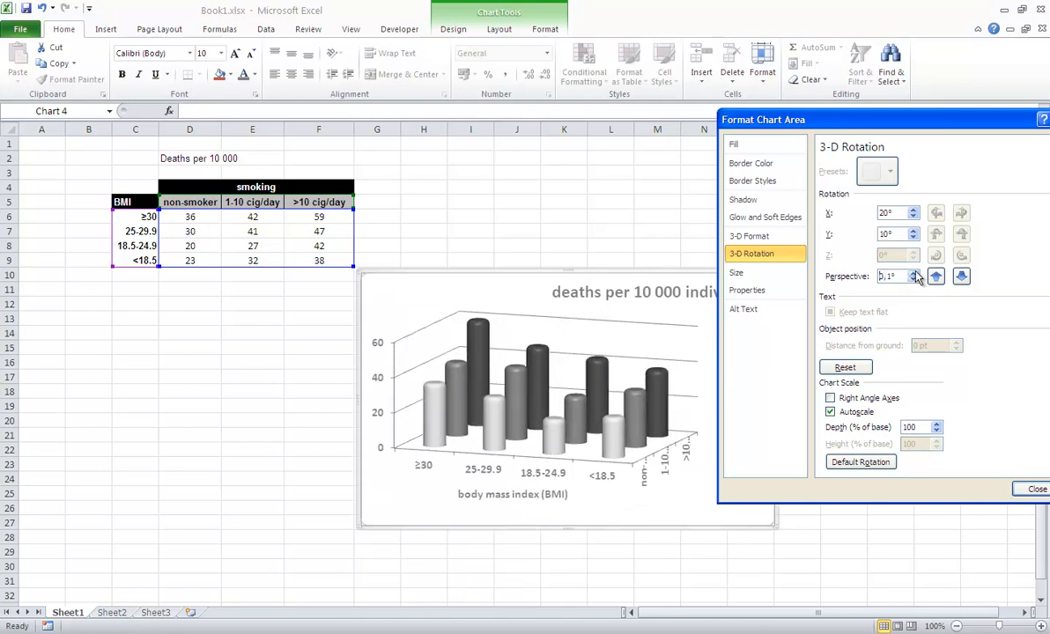
click(915, 273)
click(914, 274)
click(915, 273)
click(915, 273)
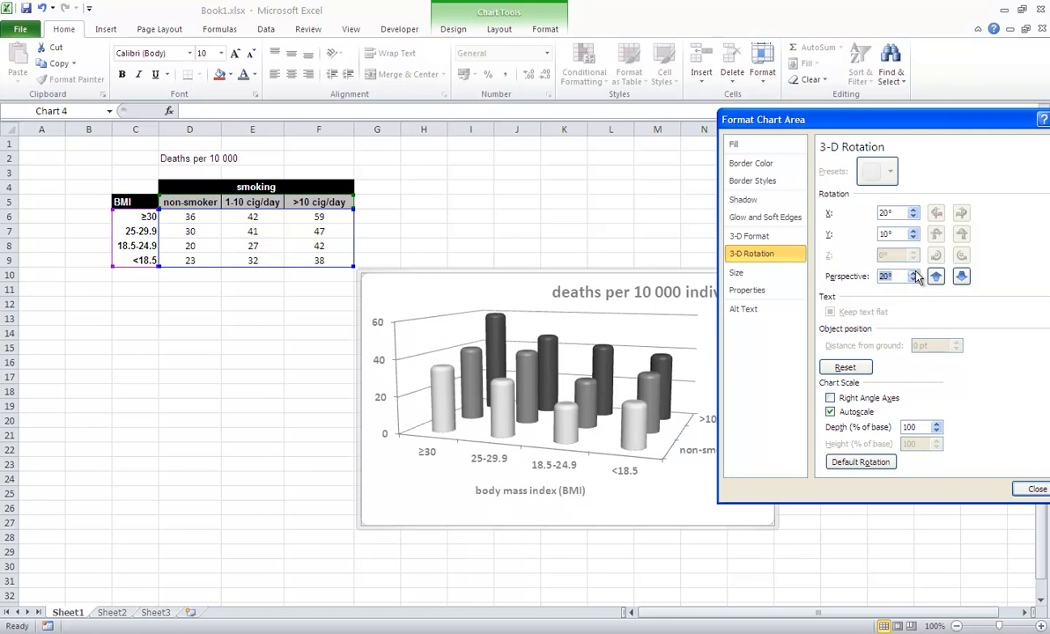
click(917, 276)
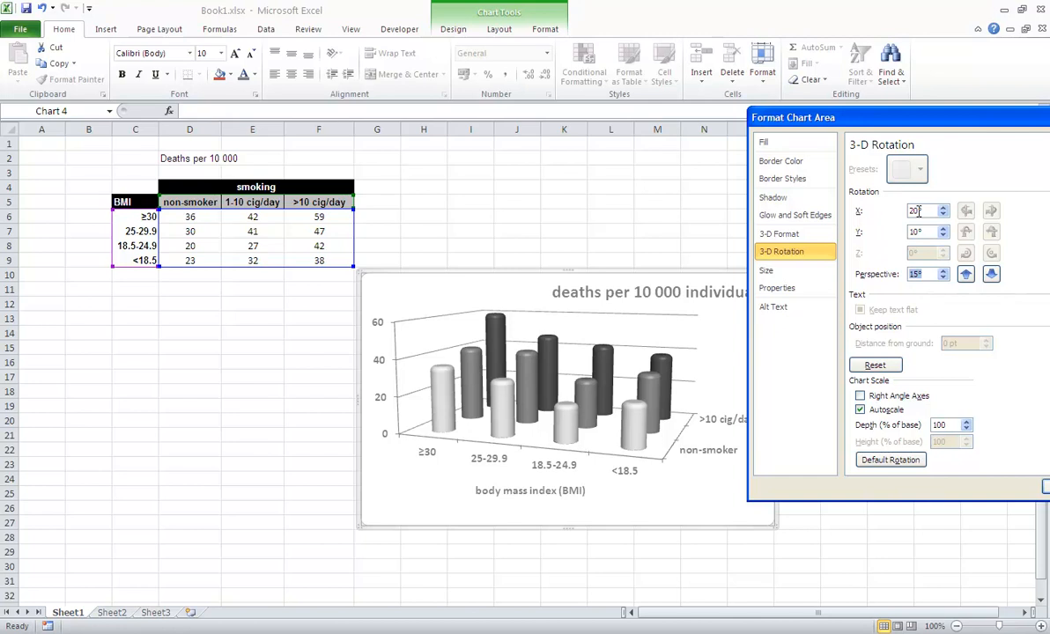
Close the rotation settings and enlarge the chart from its lower-right corner to the end of column P and row 29
drag(870, 121, 780, 111)
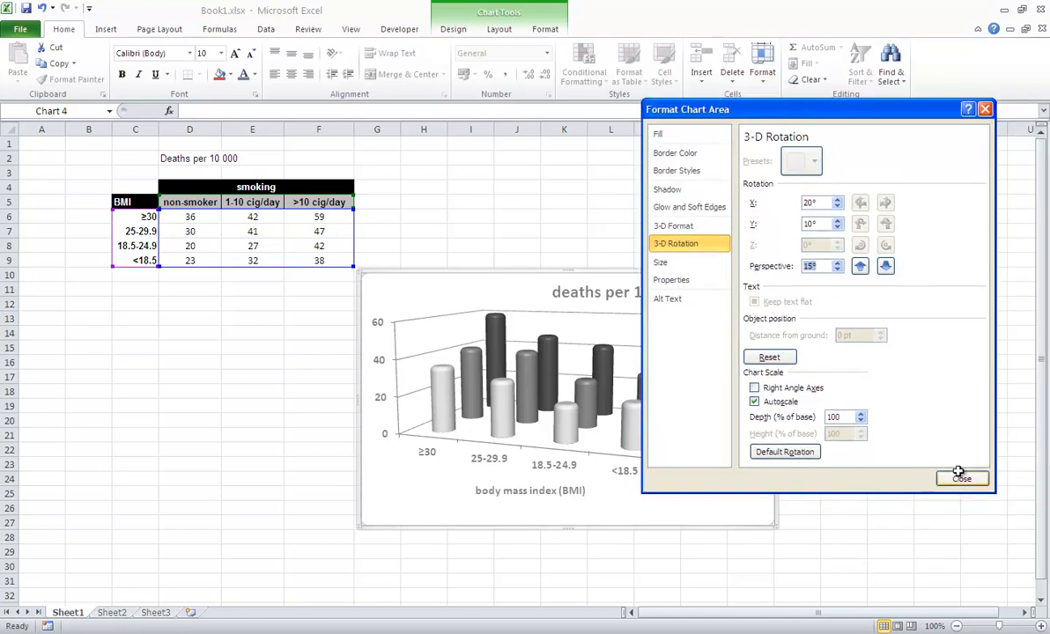
click(960, 476)
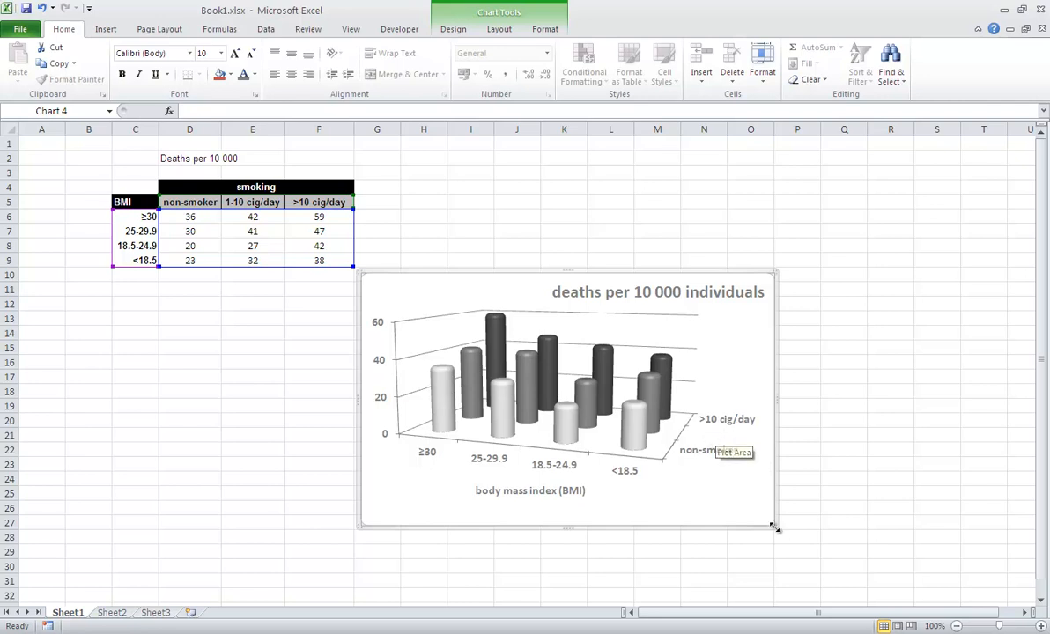
drag(772, 526, 822, 553)
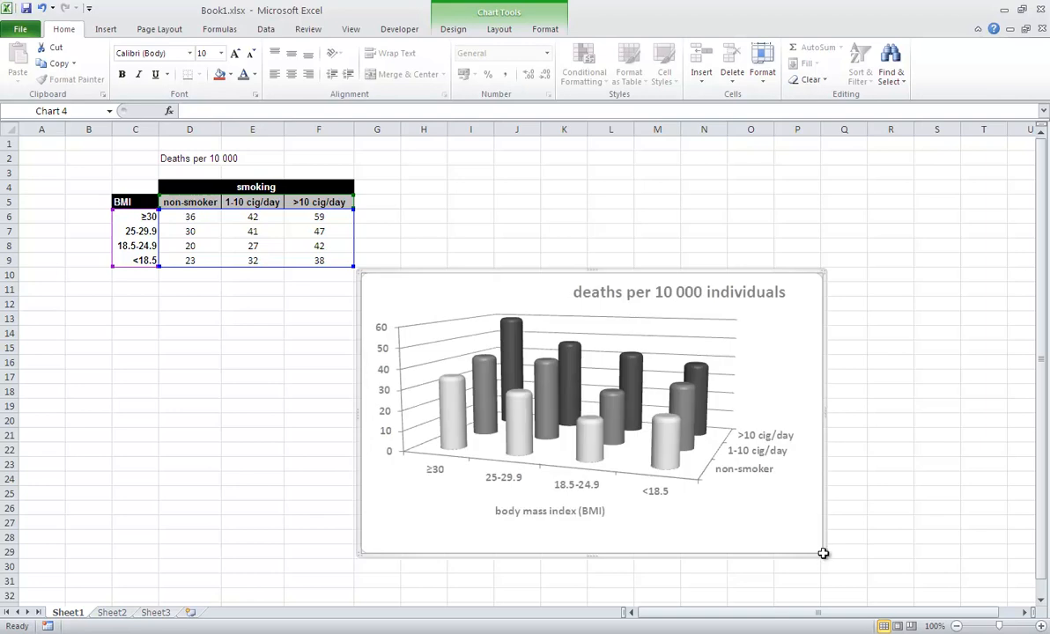
click(904, 514)
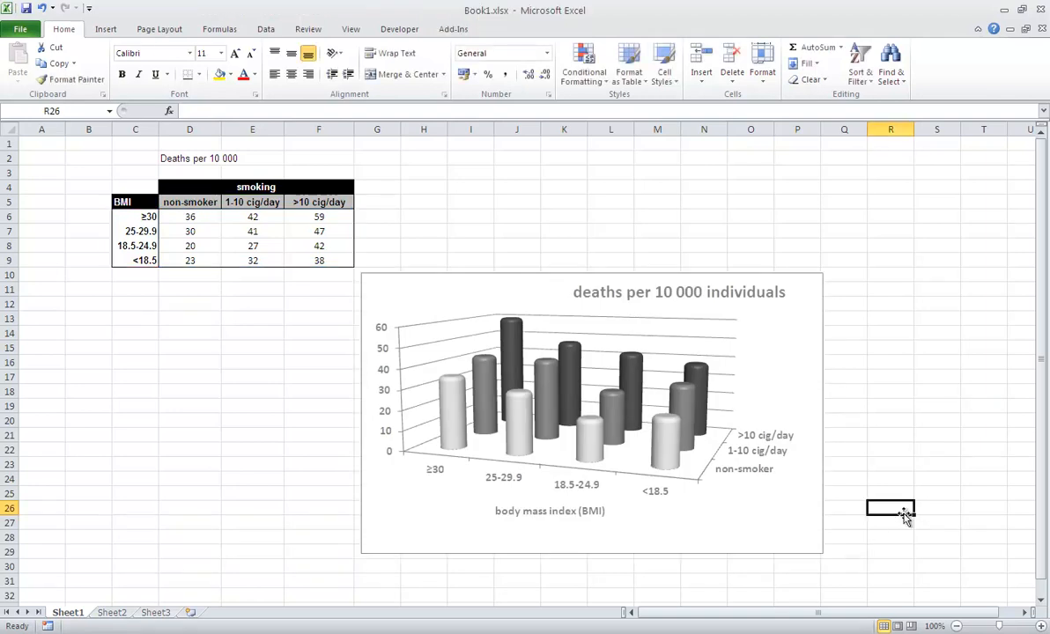